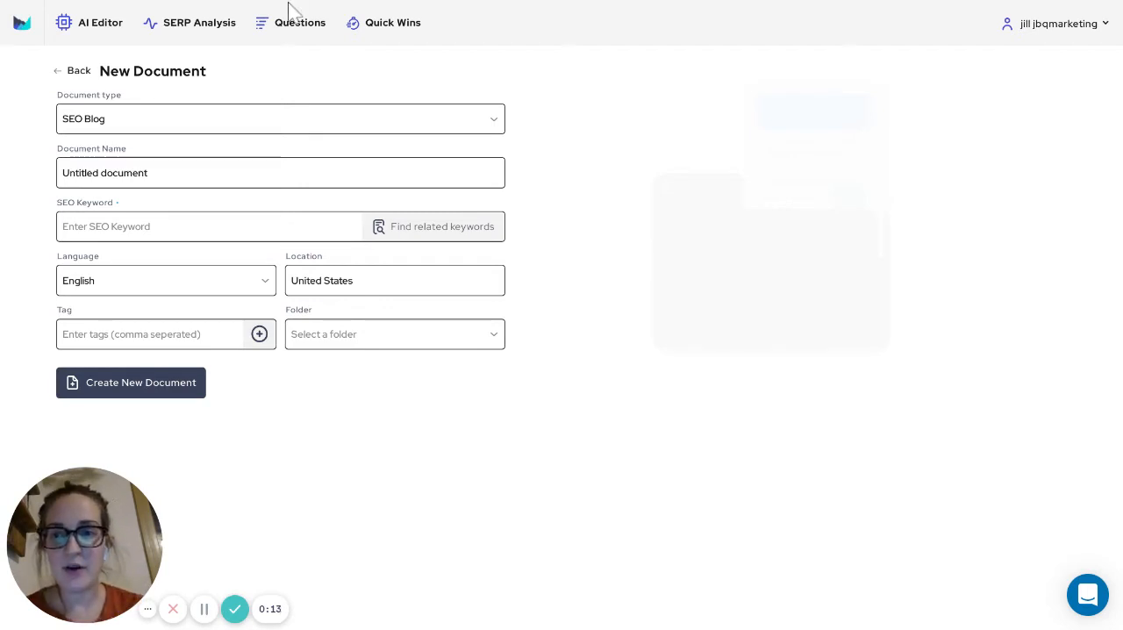
# Name the new SEO Blog document "Travel to California"
pyautogui.click(160, 173)
pyautogui.hotkey('ctrl', 'a')
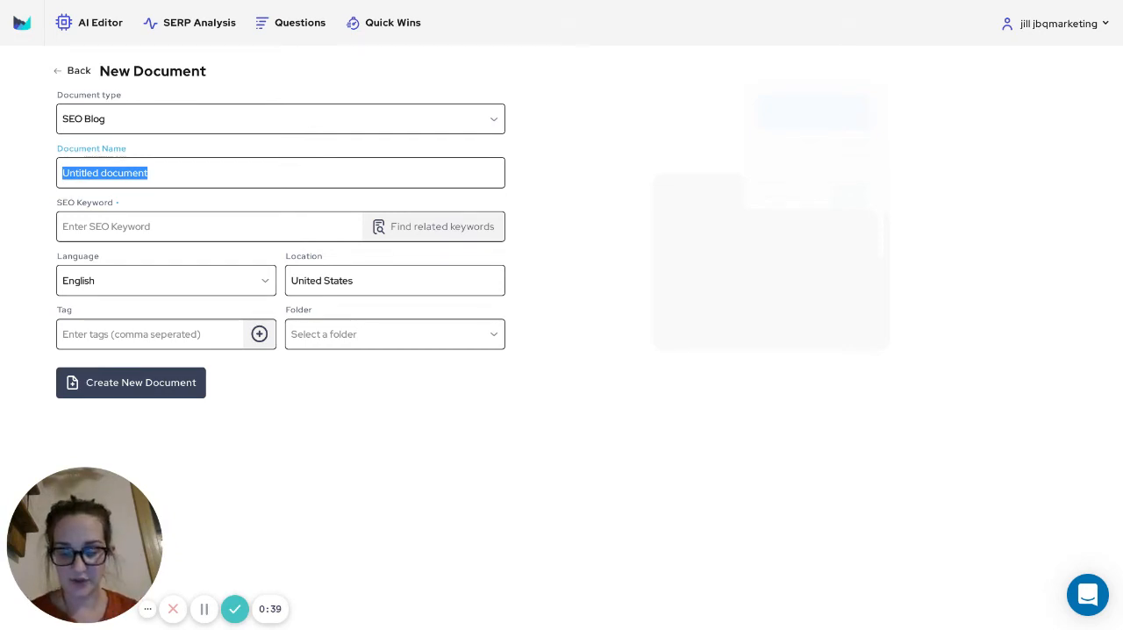
pyautogui.write('Travel to Ca')
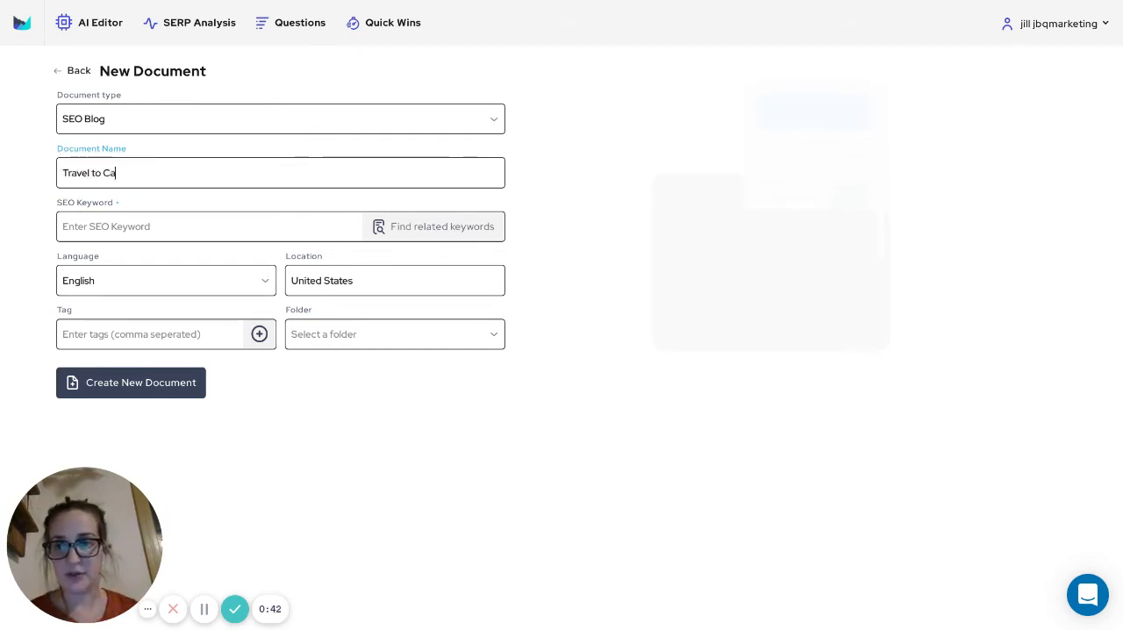
pyautogui.press('BackSpace')
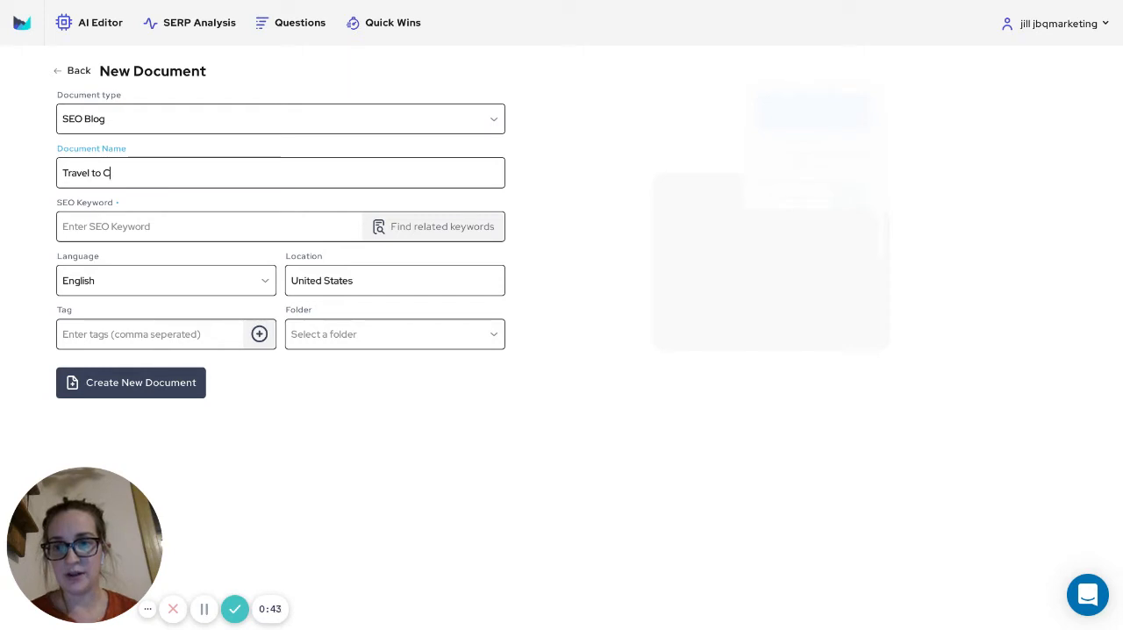
pyautogui.write('alifornia')
# Enter "travel to california" as the document's SEO keyword
pyautogui.click(63, 226)
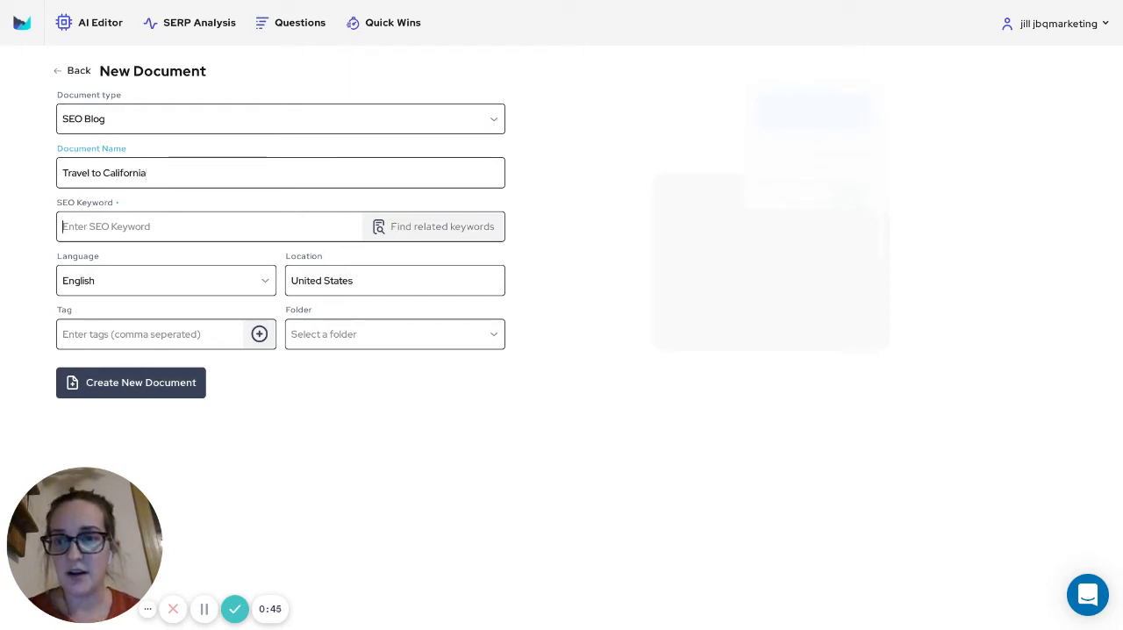
pyautogui.write('travel')
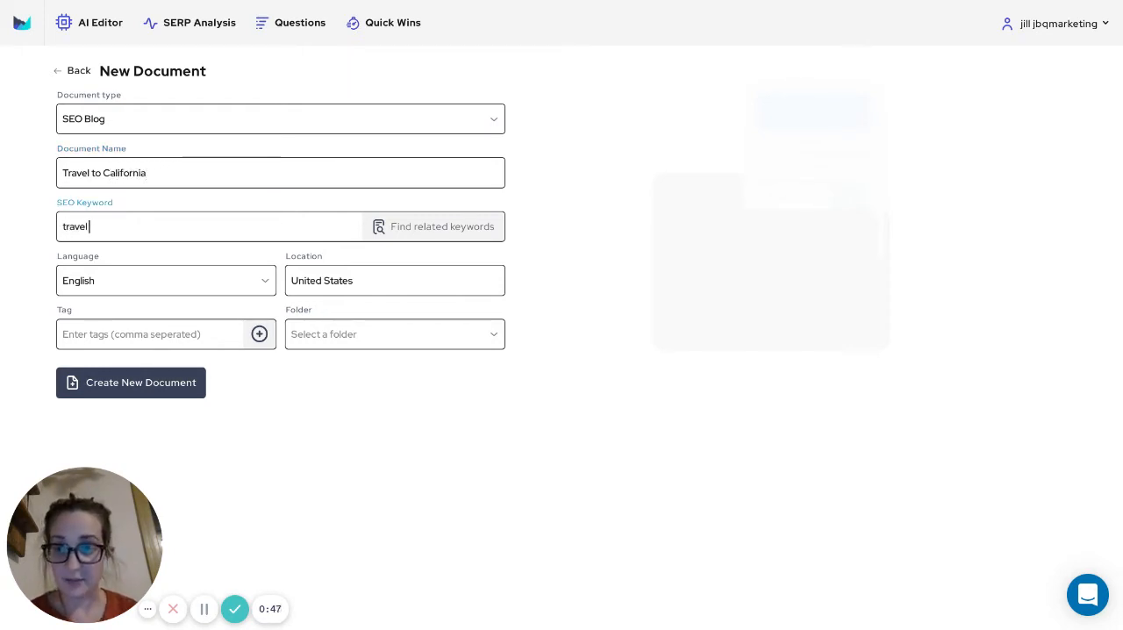
pyautogui.write(' to california')
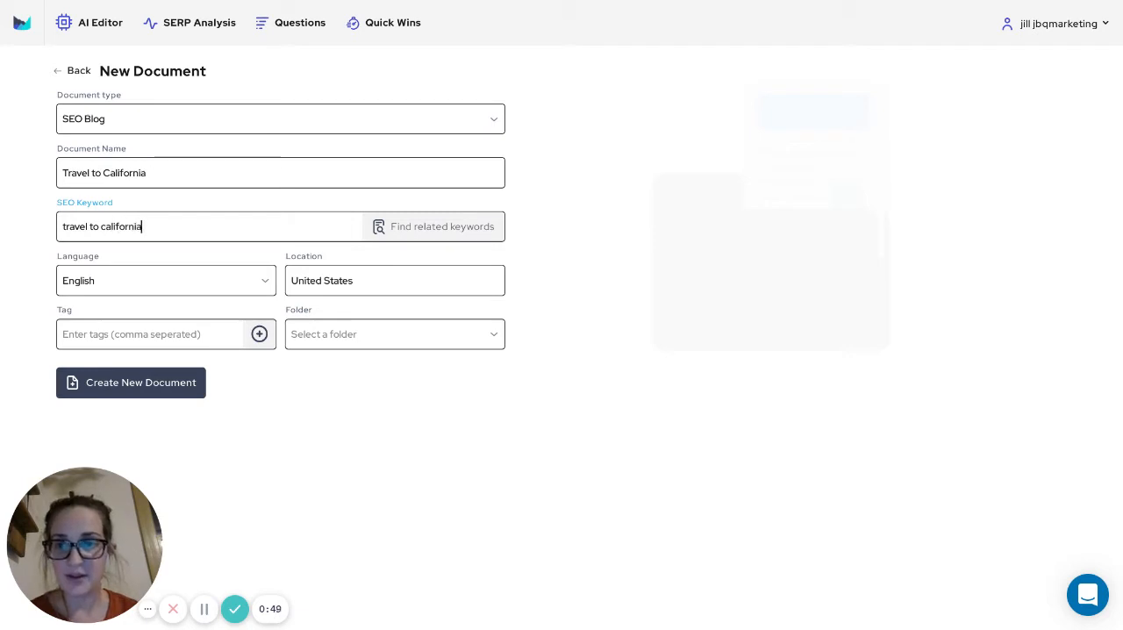
# Search for keywords related to "travel to california" in the United States and examine their volume, difficulty and CPC
pyautogui.click(433, 226)
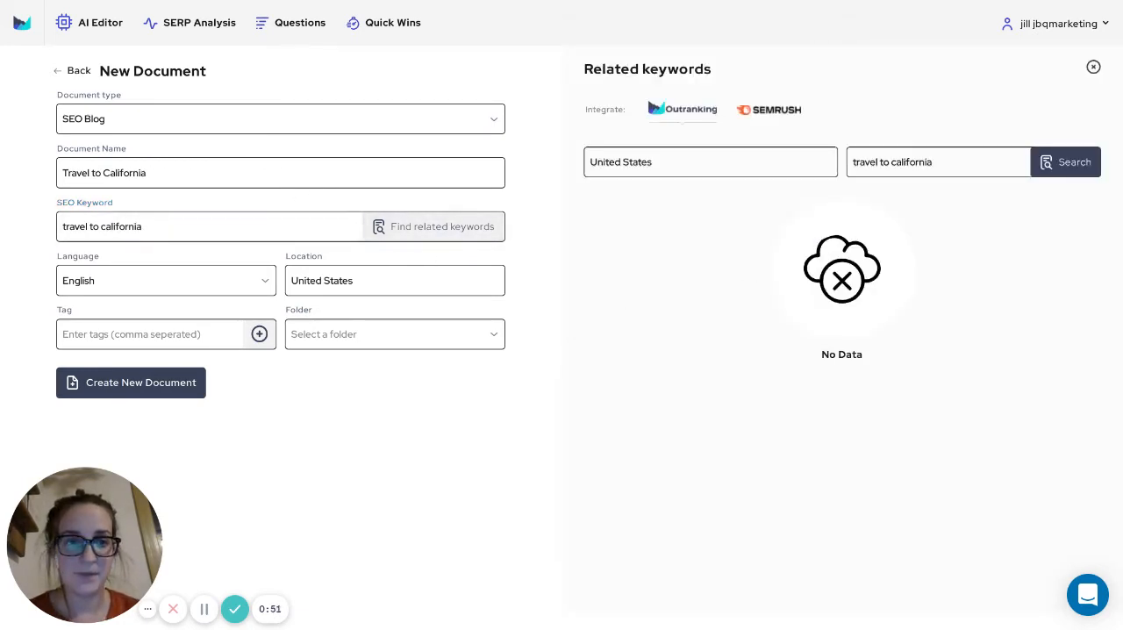
pyautogui.click(1065, 162)
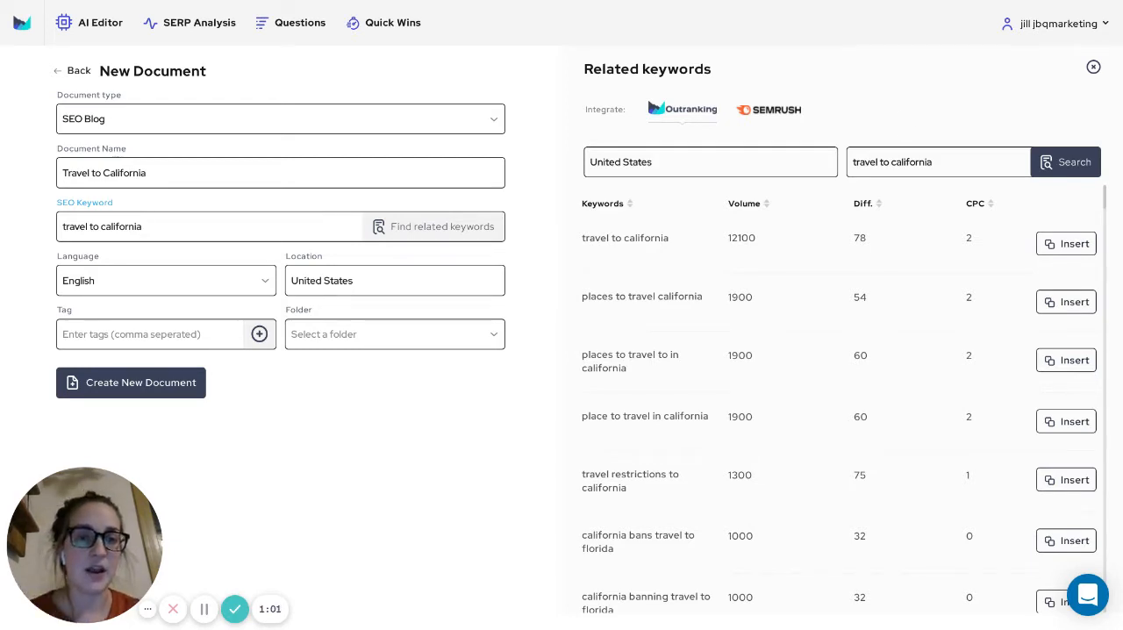
pyautogui.scroll(-1, 891, 276)
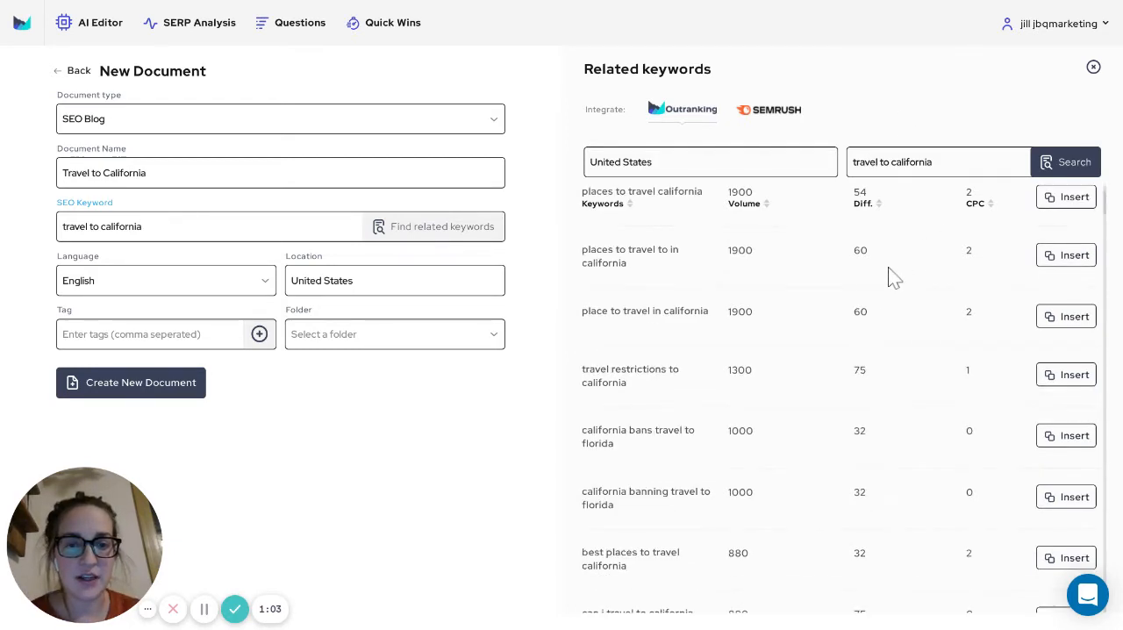
pyautogui.scroll(-1, 834, 298)
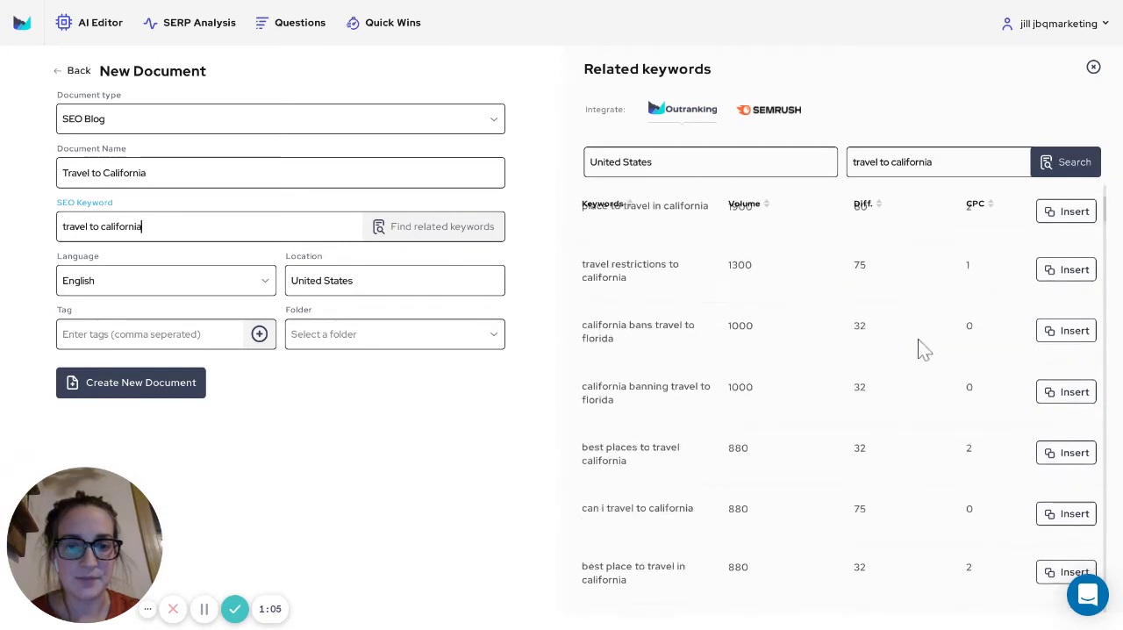
pyautogui.scroll(-2, 936, 374)
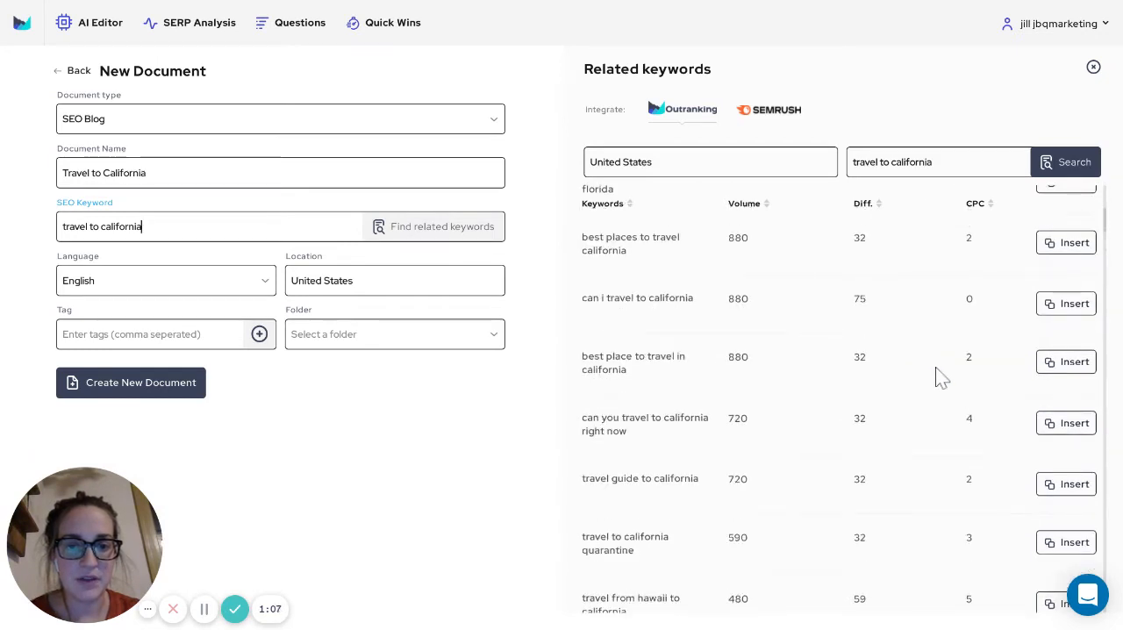
pyautogui.scroll(-2, 935, 373)
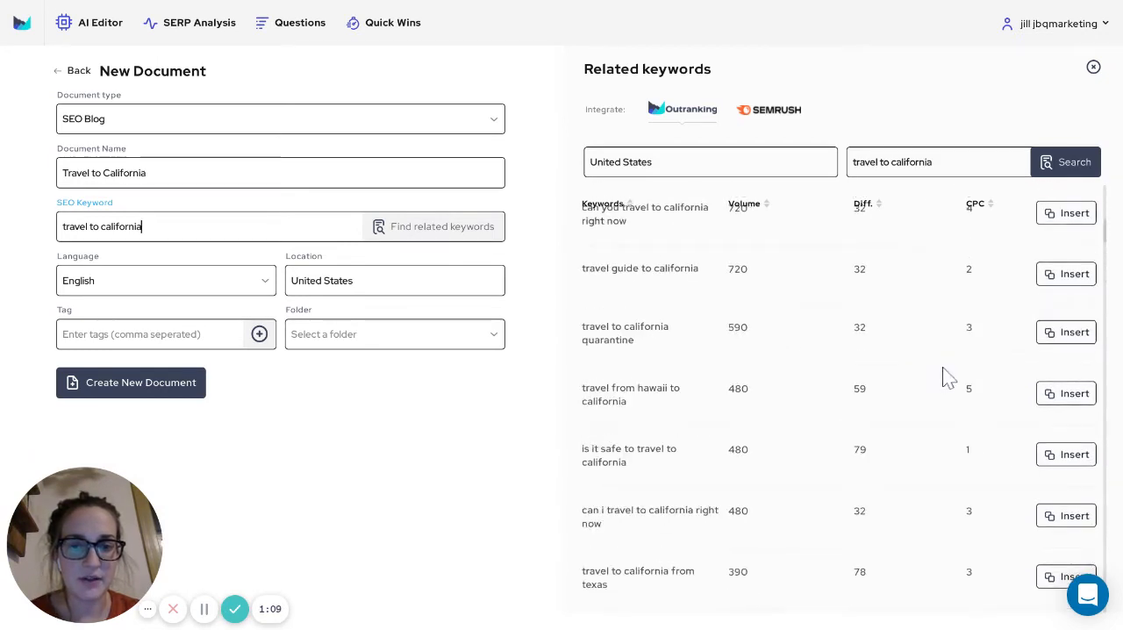
pyautogui.scroll(-1, 943, 377)
pyautogui.scroll(-1, 939, 404)
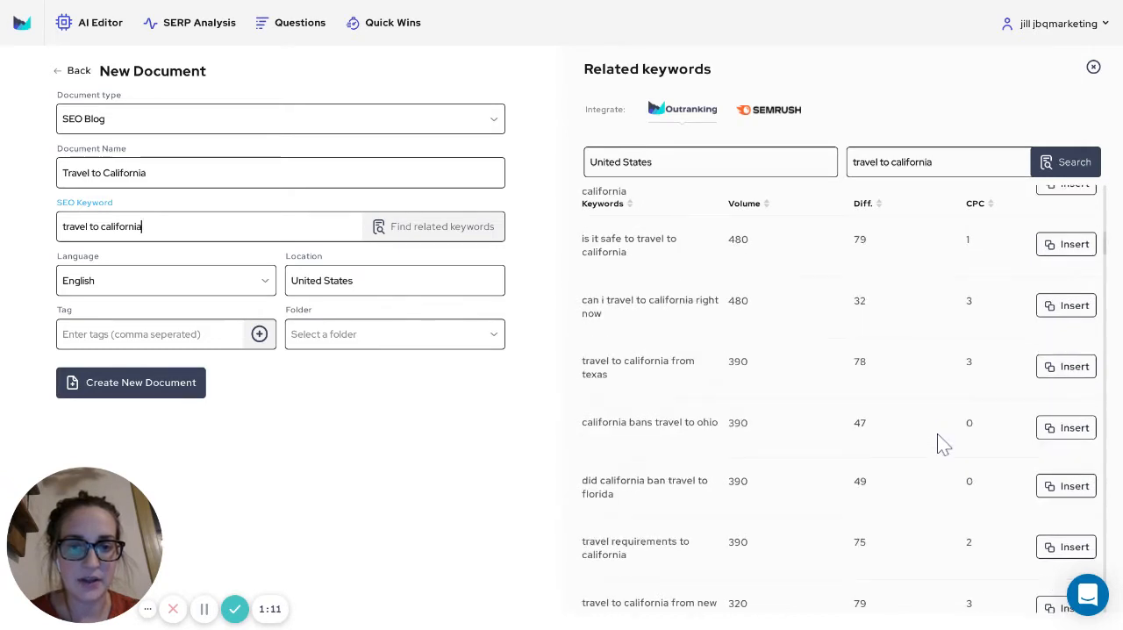
pyautogui.scroll(-2, 937, 430)
pyautogui.scroll(-3, 947, 439)
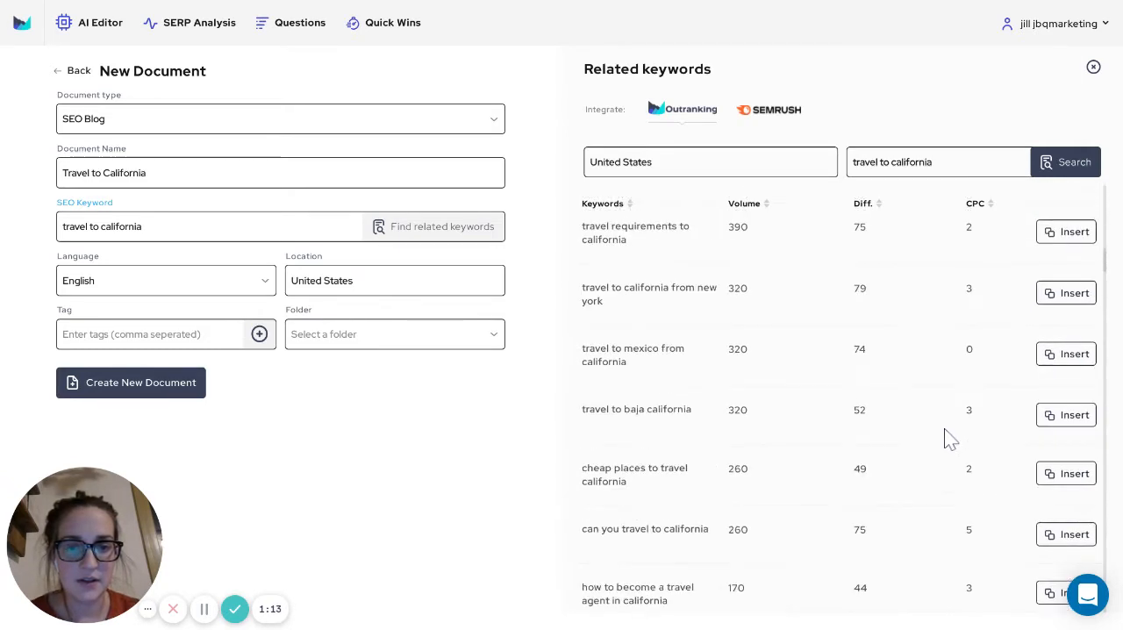
pyautogui.scroll(-3, 948, 438)
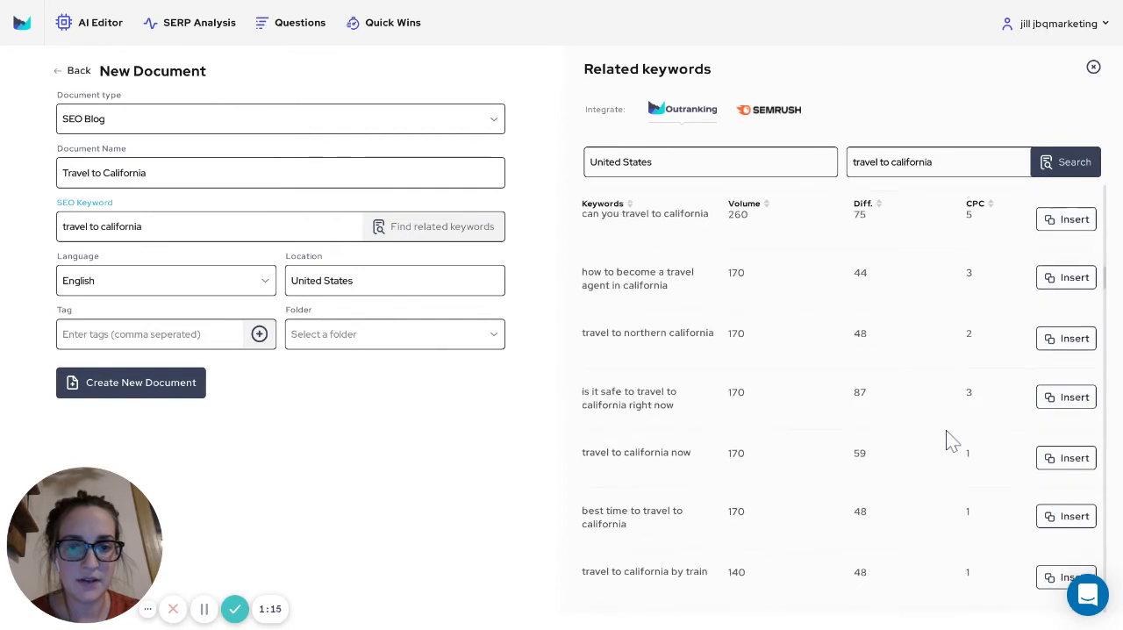
pyautogui.scroll(-1, 932, 339)
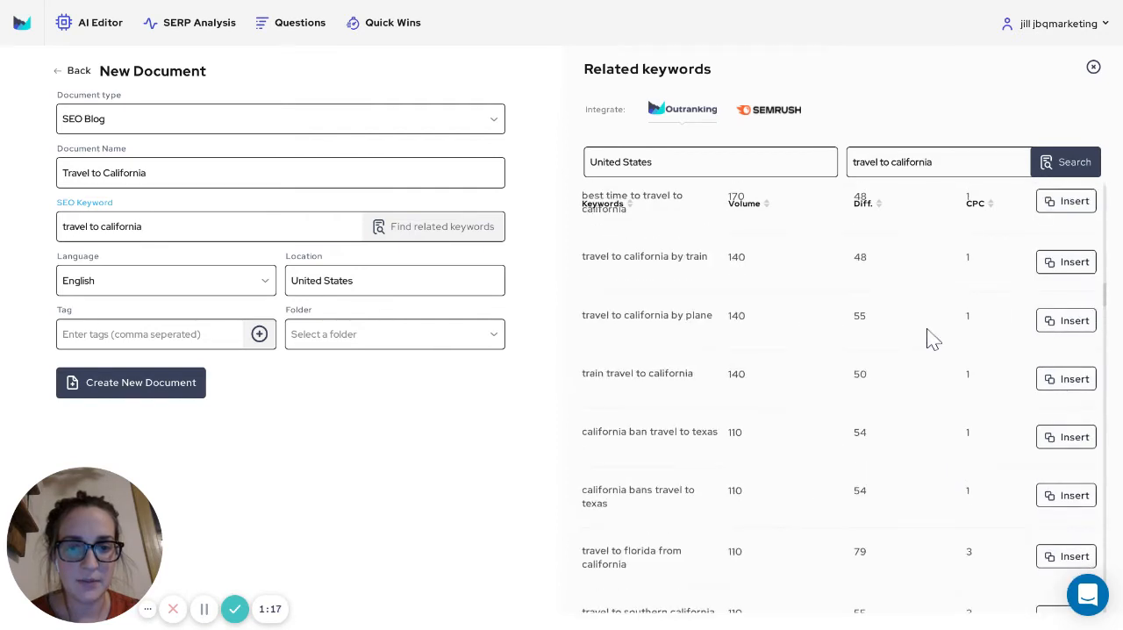
pyautogui.scroll(-1, 991, 544)
pyautogui.scroll(3, 992, 544)
pyautogui.scroll(5, 992, 544)
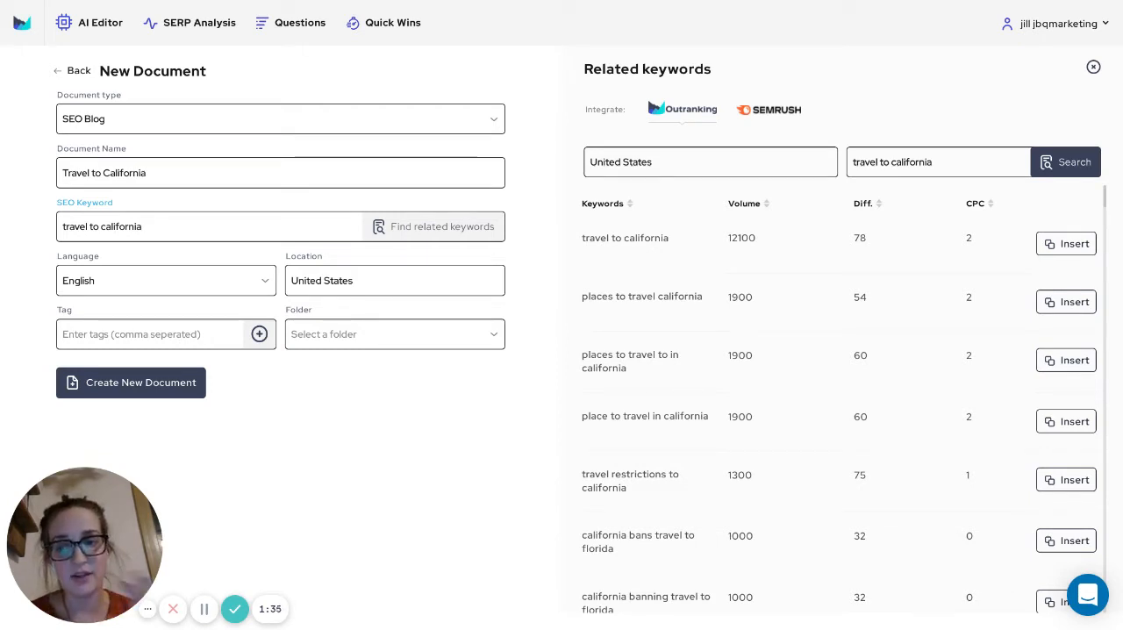
# Create the document and add "best places", "affordable" and "for families" as extra title keywords
pyautogui.click(175, 385)
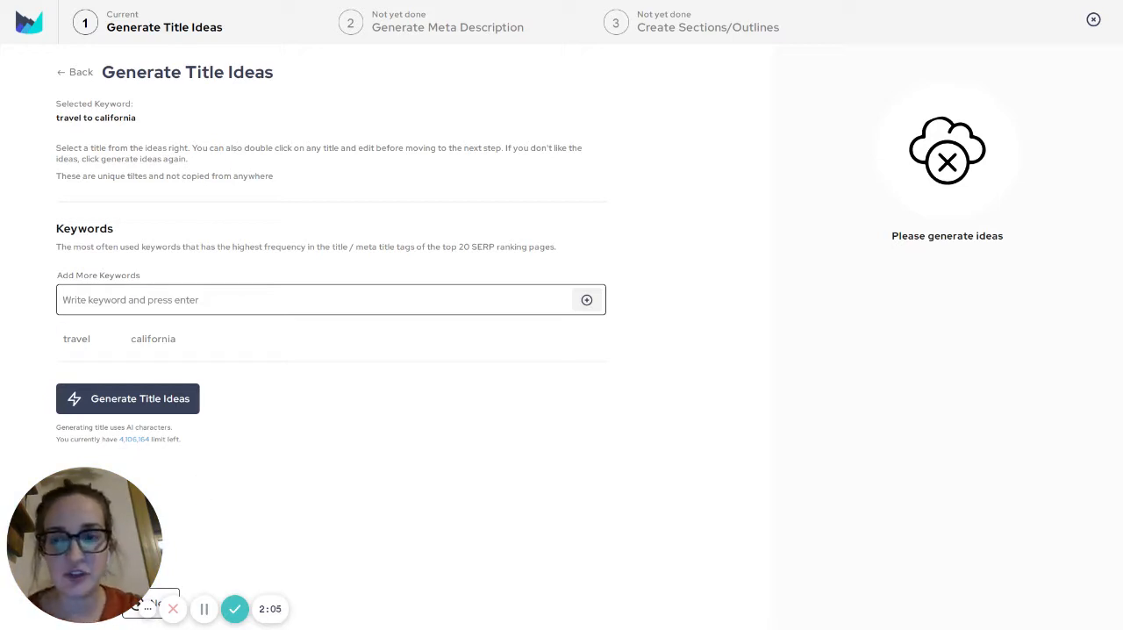
pyautogui.click(64, 300)
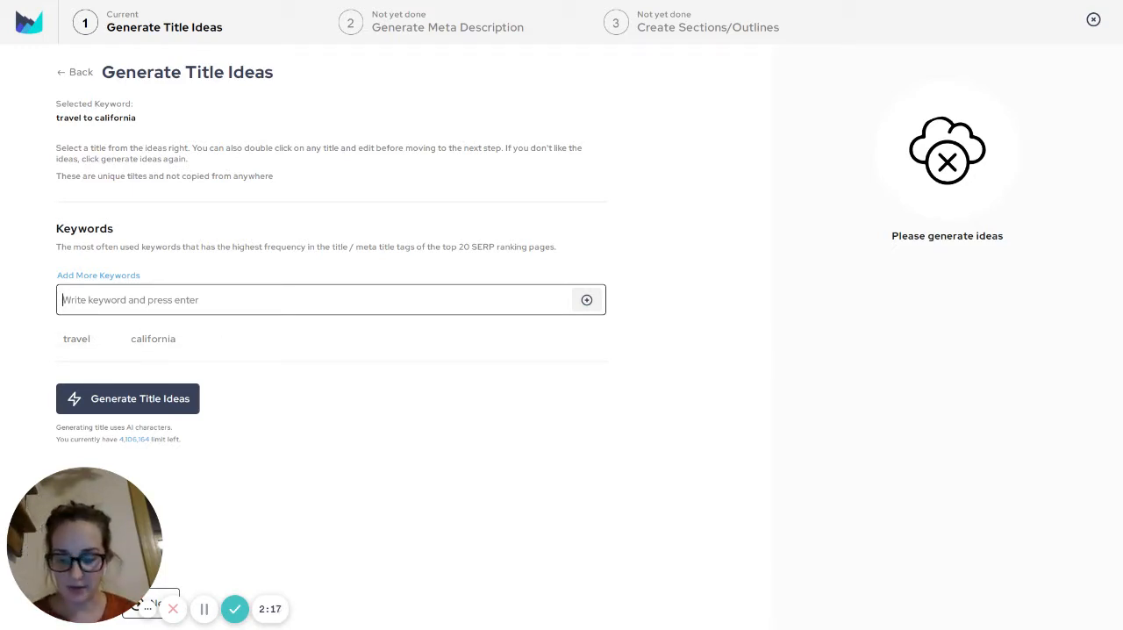
pyautogui.write('best places')
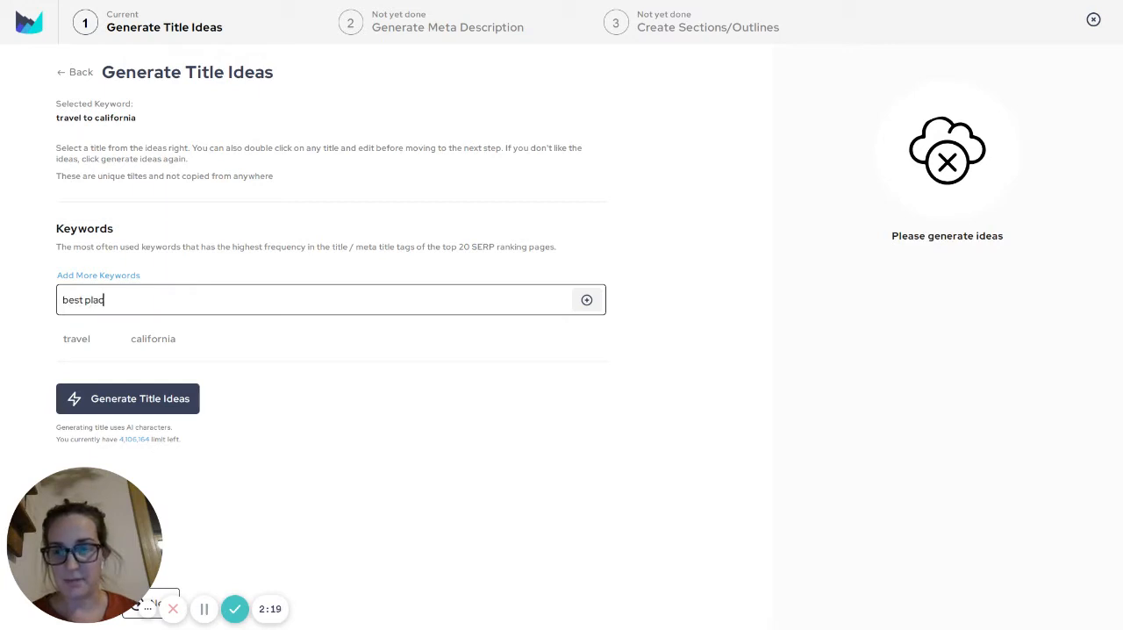
pyautogui.press('Return')
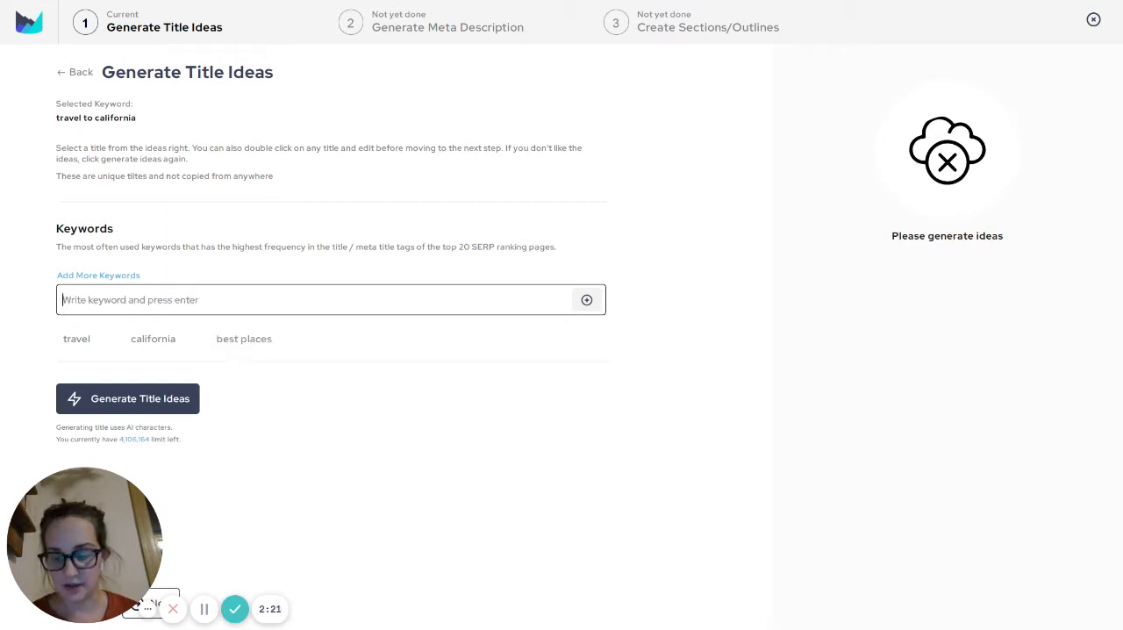
pyautogui.write('affordable')
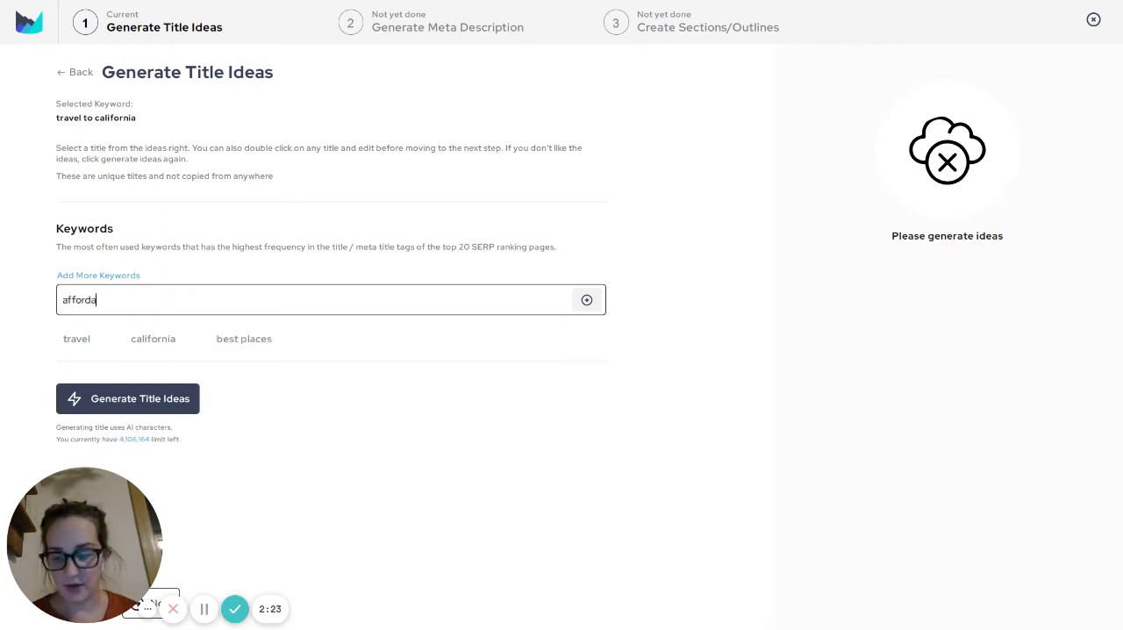
pyautogui.press('Return')
pyautogui.write('f')
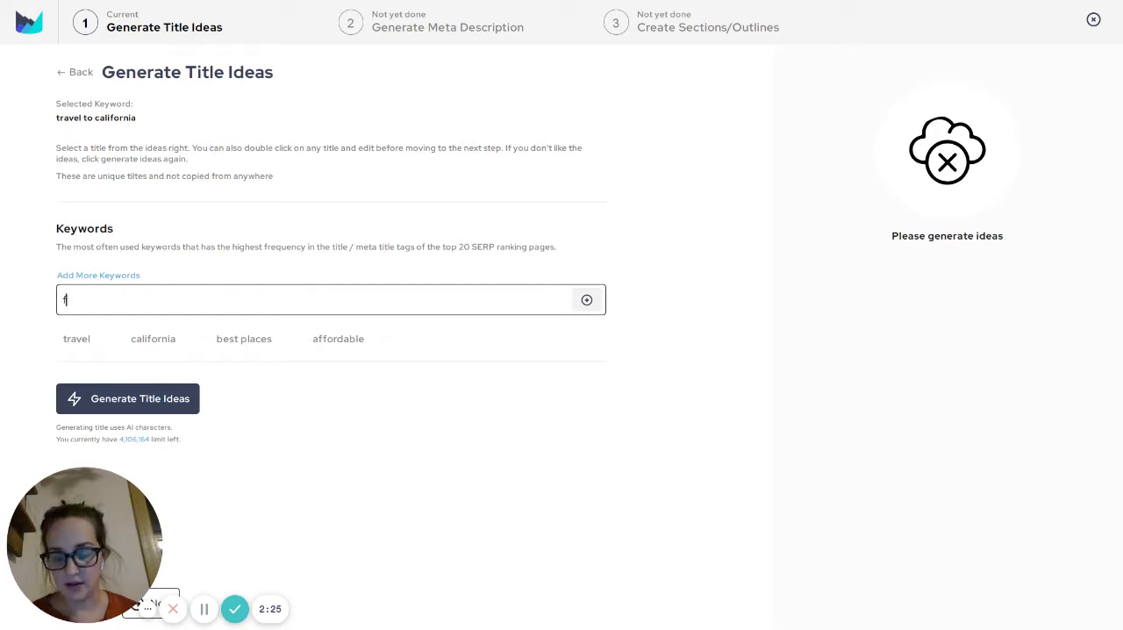
pyautogui.write('or families')
pyautogui.press('Return')
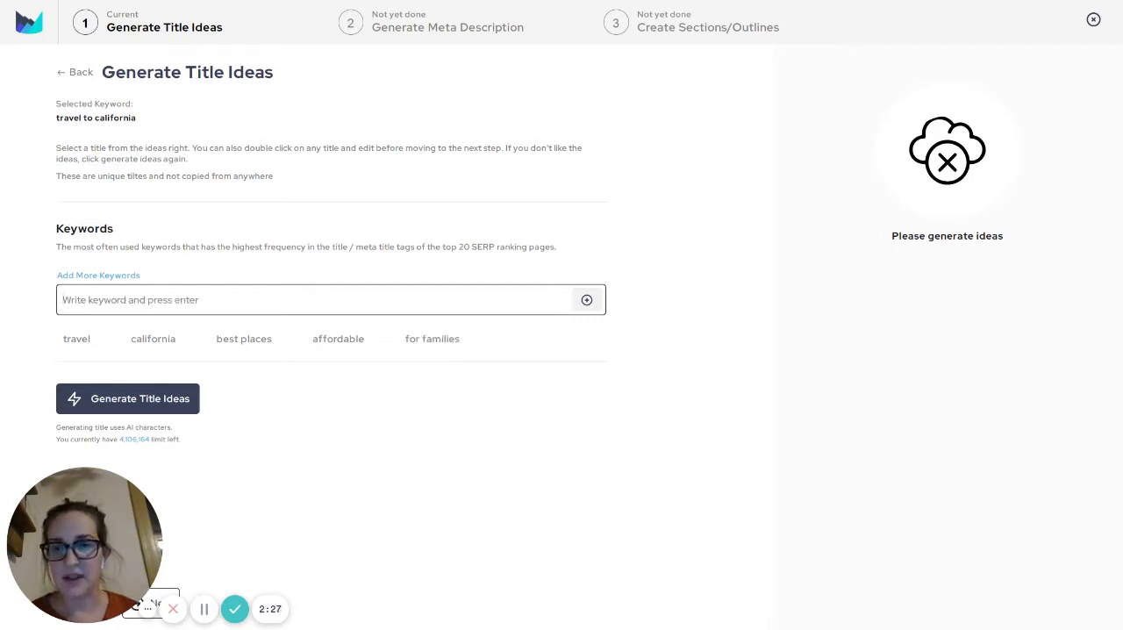
# Generate title ideas and insert "Family" before "Vacation" in the title starting "Where To Travel In California"
pyautogui.click(128, 398)
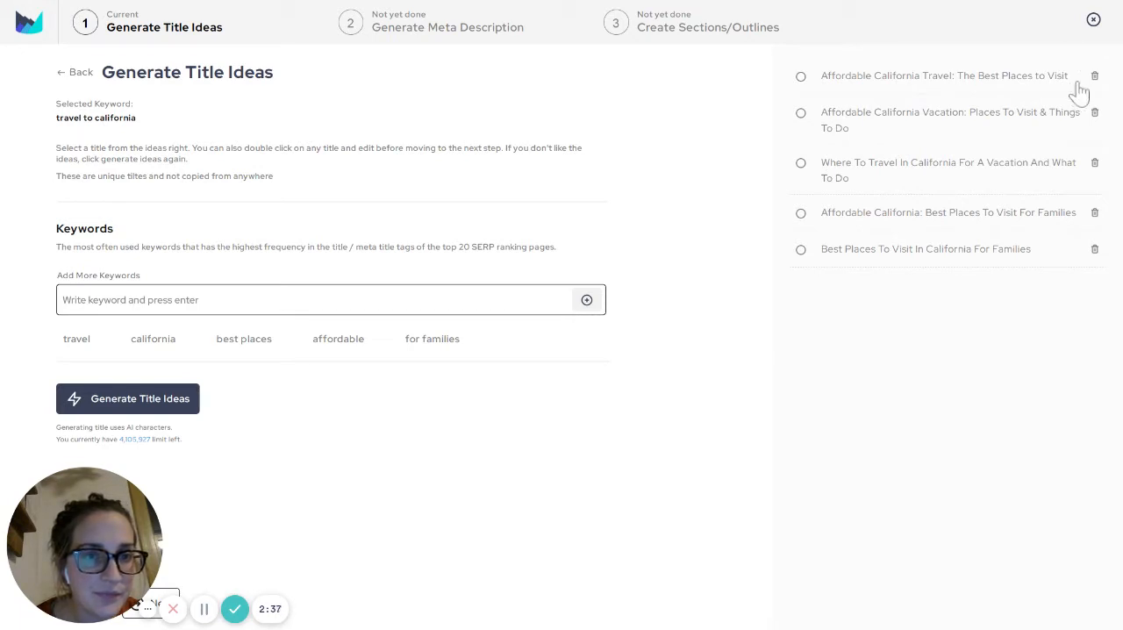
pyautogui.click(1039, 163)
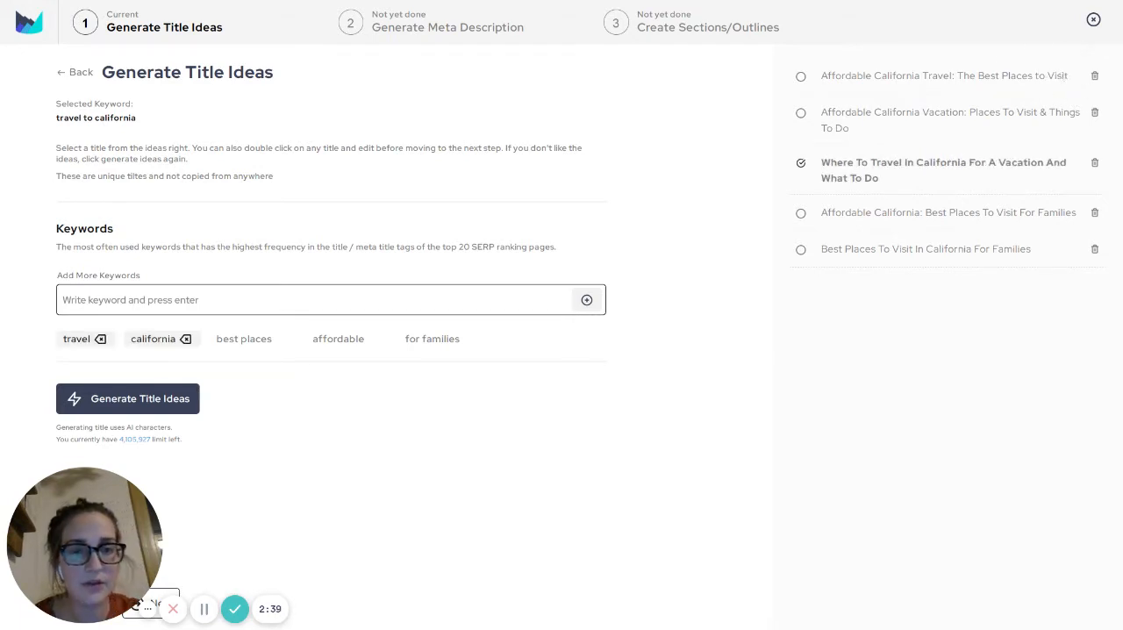
pyautogui.doubleClick(1039, 163)
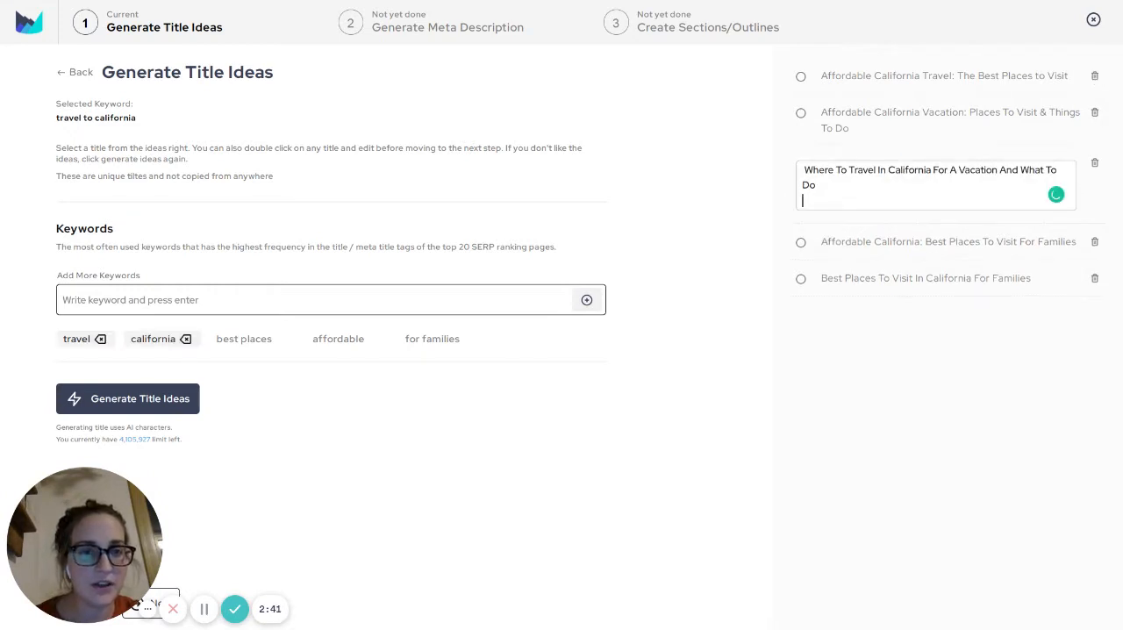
pyautogui.write('Family')
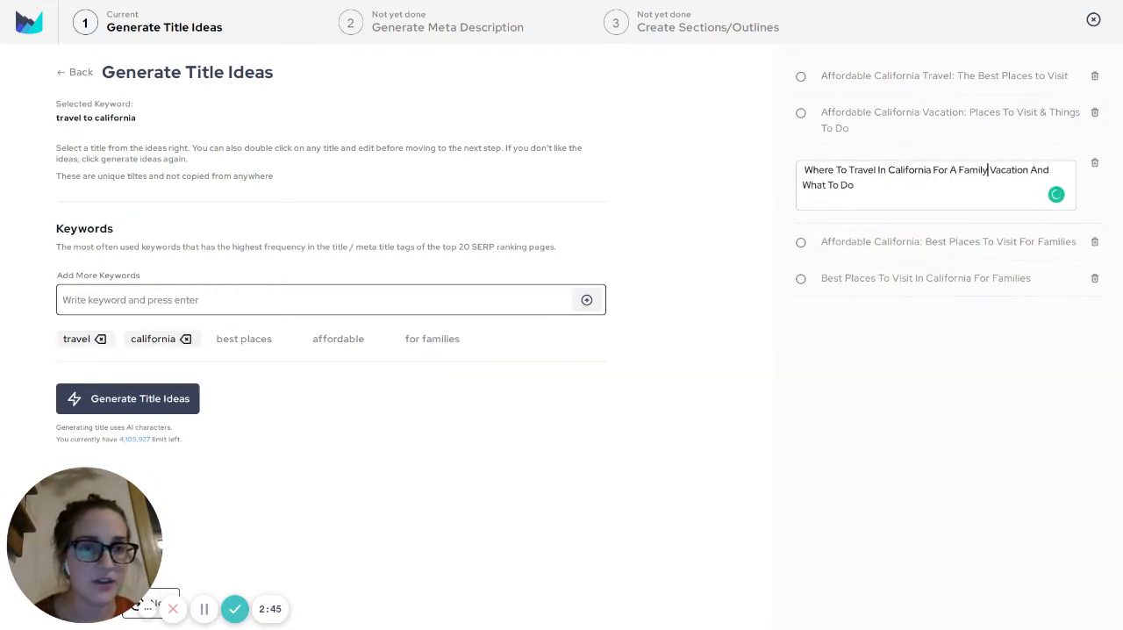
# Insert "and What to Do" after "Where To Travel" in the title being edited
pyautogui.moveTo(1038, 170); pyautogui.dragTo(1030, 170)
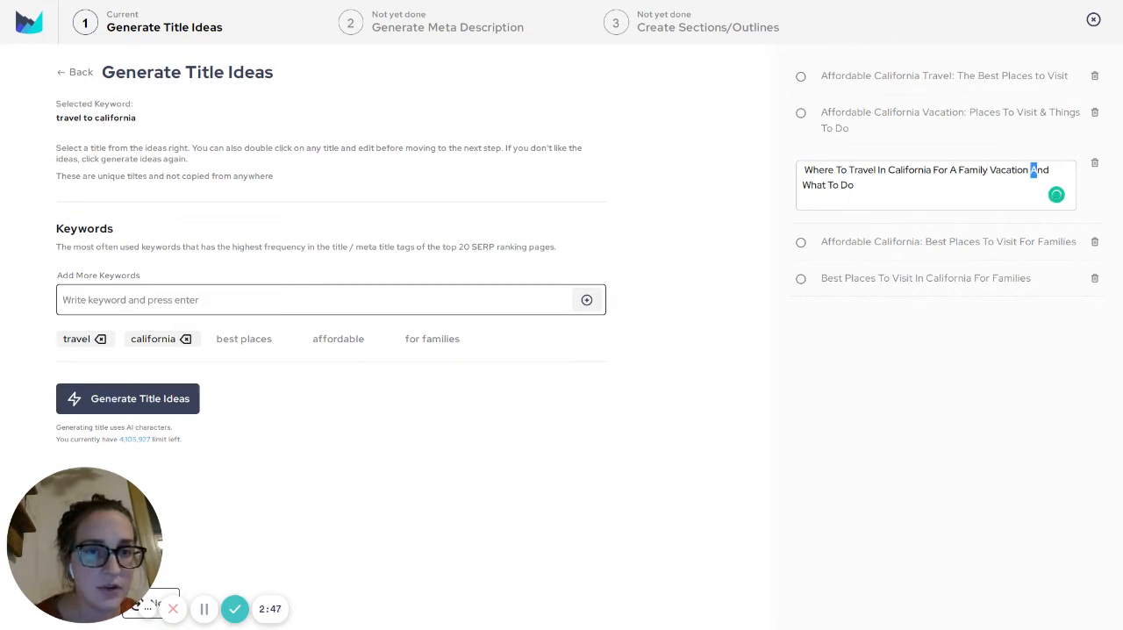
pyautogui.click(878, 170)
pyautogui.write('amnd')
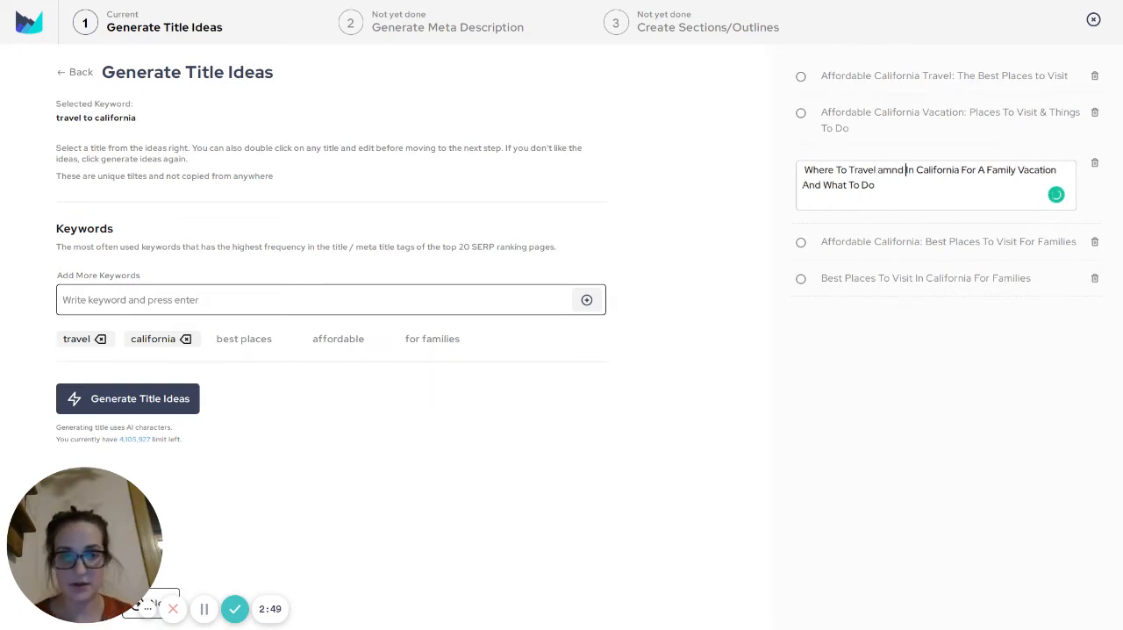
pyautogui.press('BackSpace')
pyautogui.press('BackSpace')
pyautogui.press('BackSpace')
pyautogui.press('BackSpace')
pyautogui.write('nd What')
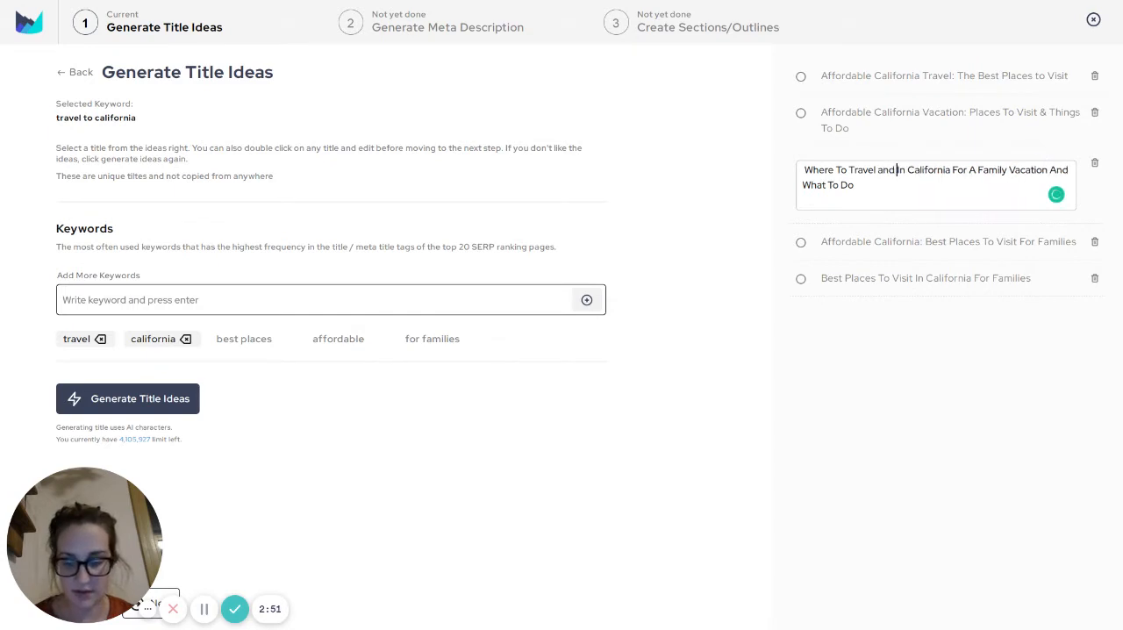
pyautogui.write(' to Do')
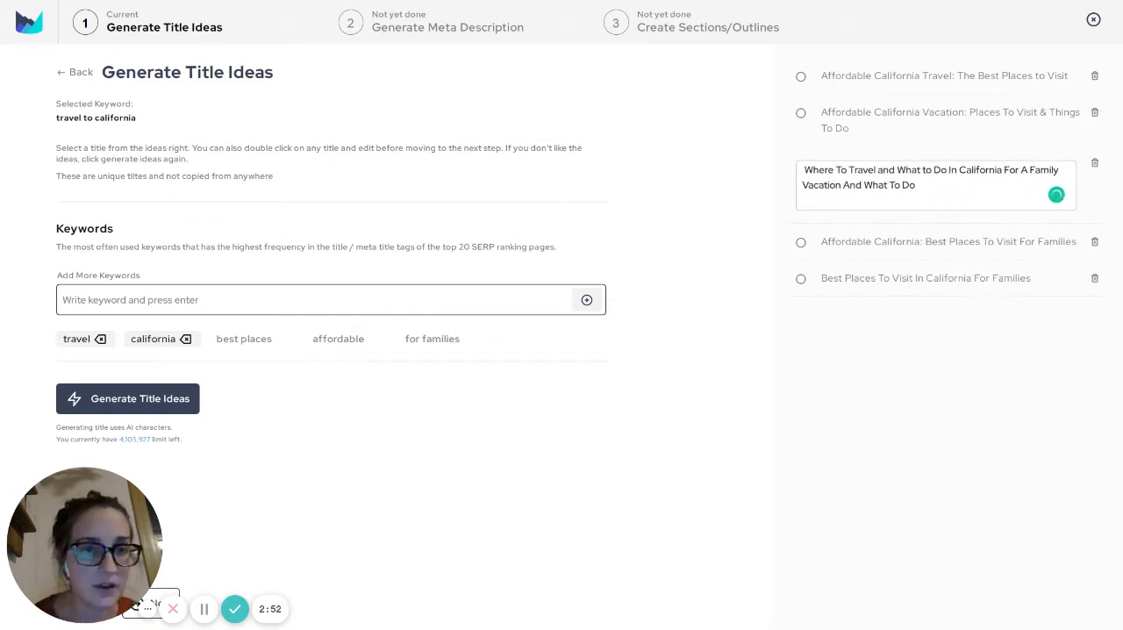
# Replace the closing words "And What To Do" of the title with "with Kids"
pyautogui.moveTo(917, 185); pyautogui.dragTo(843, 185)
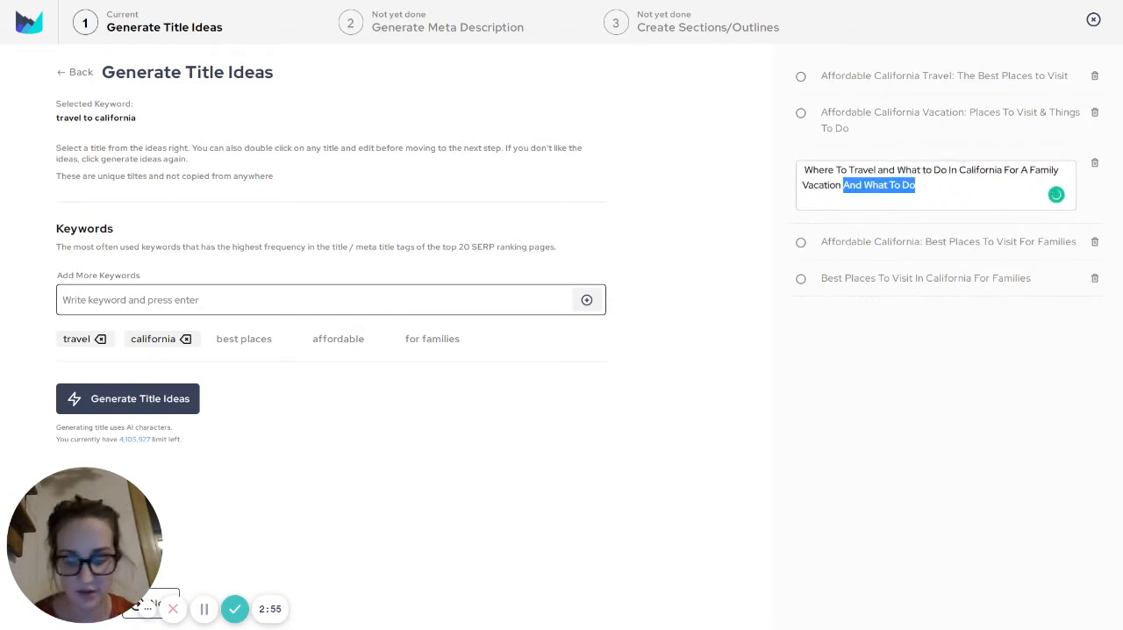
pyautogui.write('with Litt')
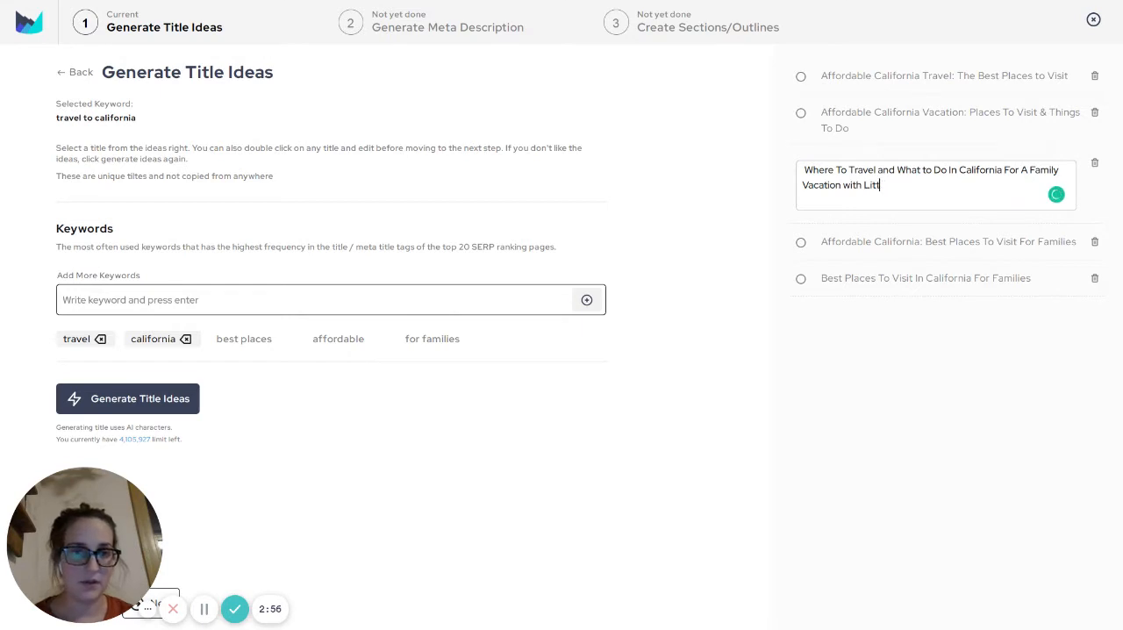
pyautogui.press('BackSpace')
pyautogui.press('BackSpace')
pyautogui.press('BackSpace')
pyautogui.press('BackSpace')
pyautogui.write('Kids')
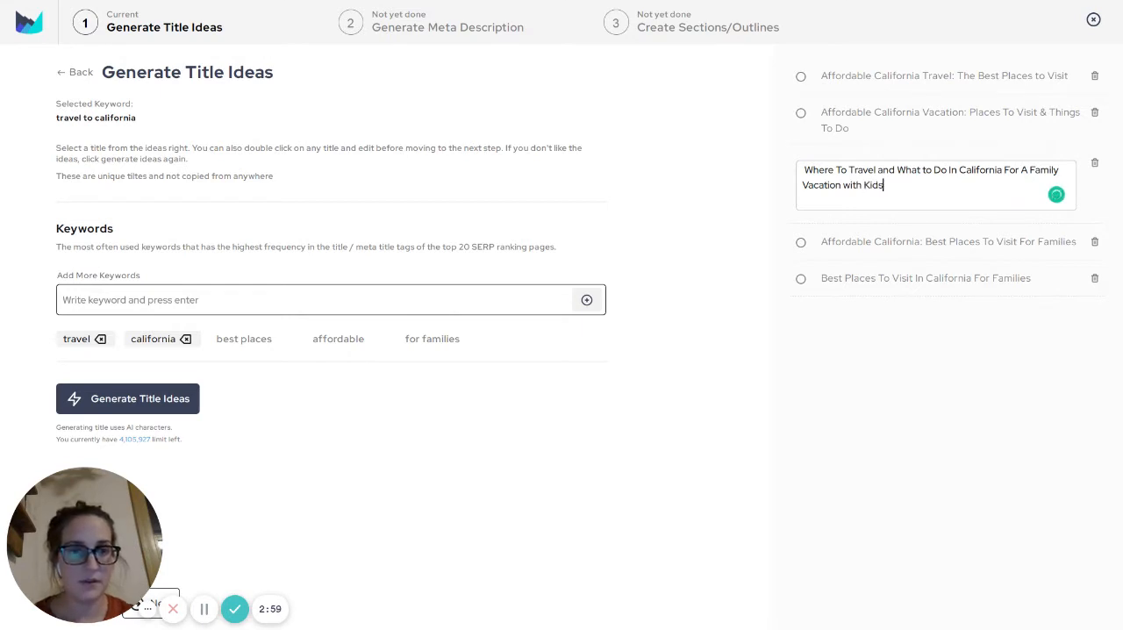
# Accept the edited title "Where To Travel and What to Do In California For A Family Vacation with Kids" and continue to the meta description stage
pyautogui.click(983, 351)
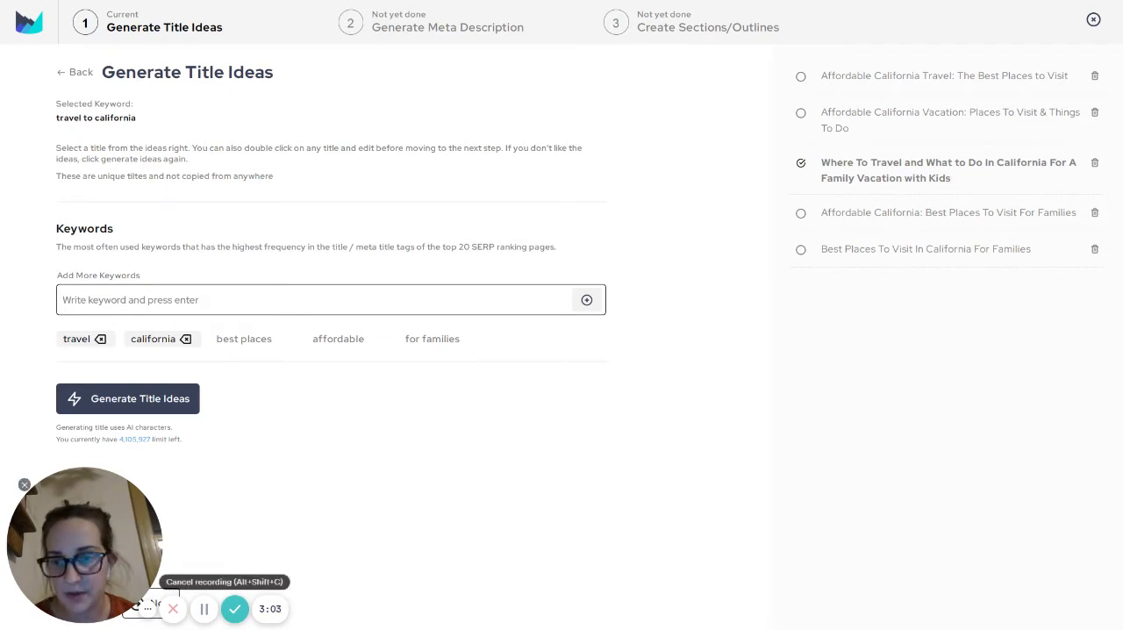
pyautogui.moveTo(85, 544); pyautogui.dragTo(634, 519)
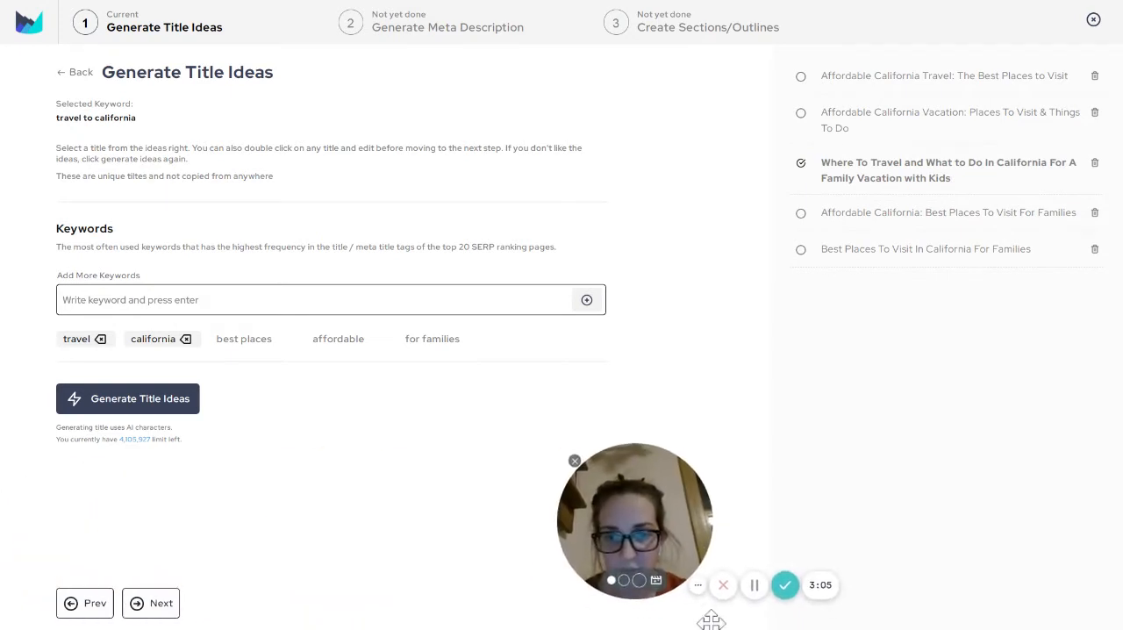
pyautogui.click(150, 604)
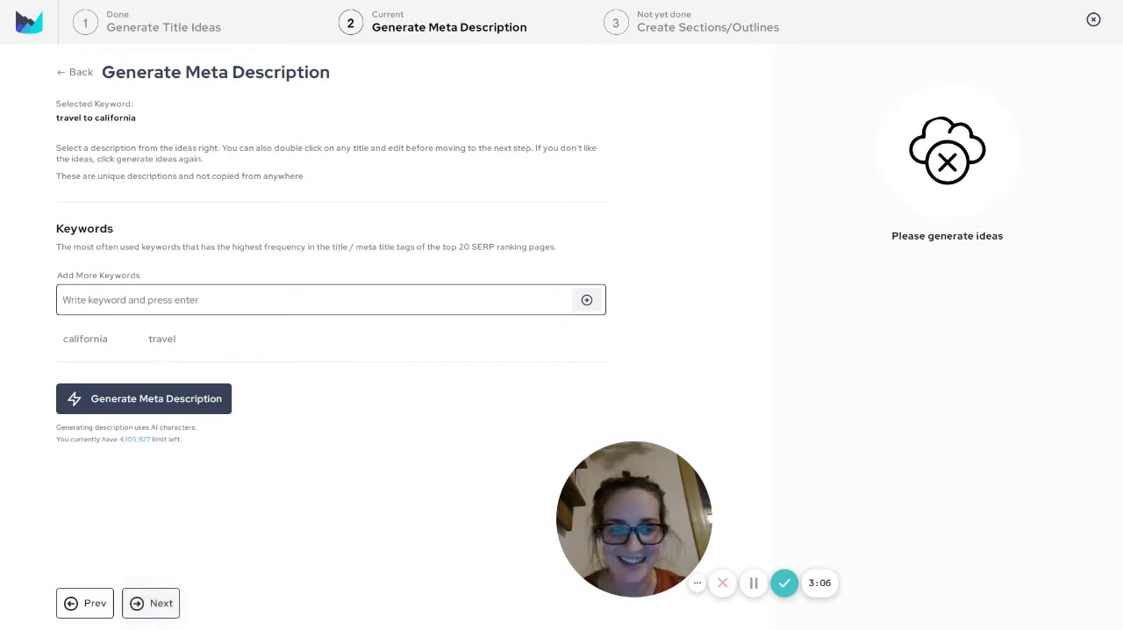
pyautogui.moveTo(634, 519); pyautogui.dragTo(870, 505)
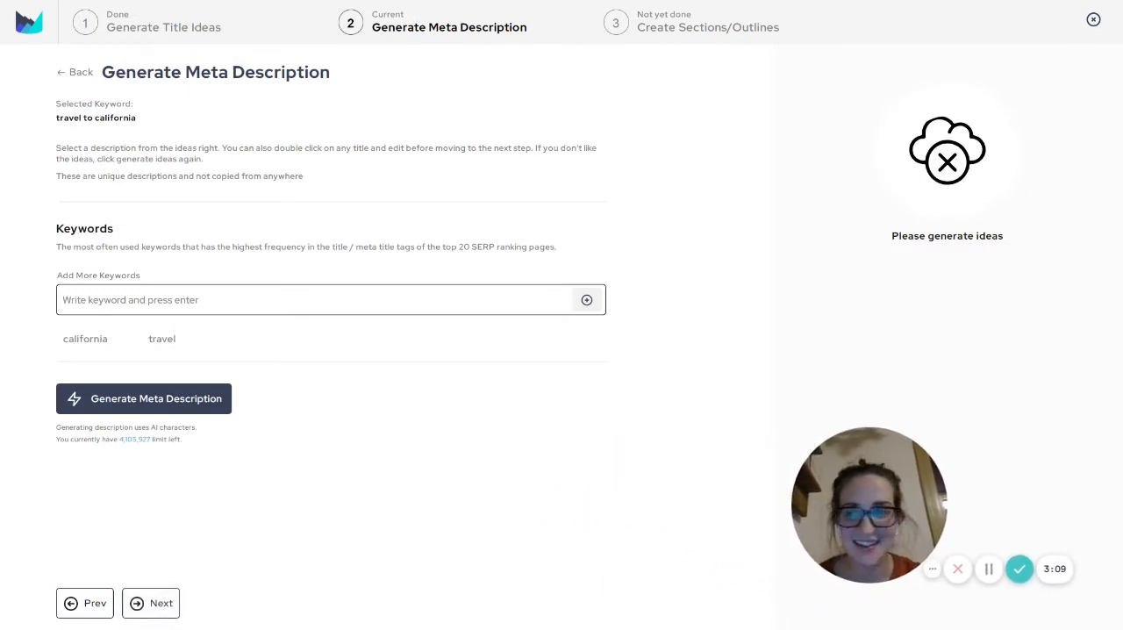
pyautogui.moveTo(115, 72); pyautogui.dragTo(255, 72)
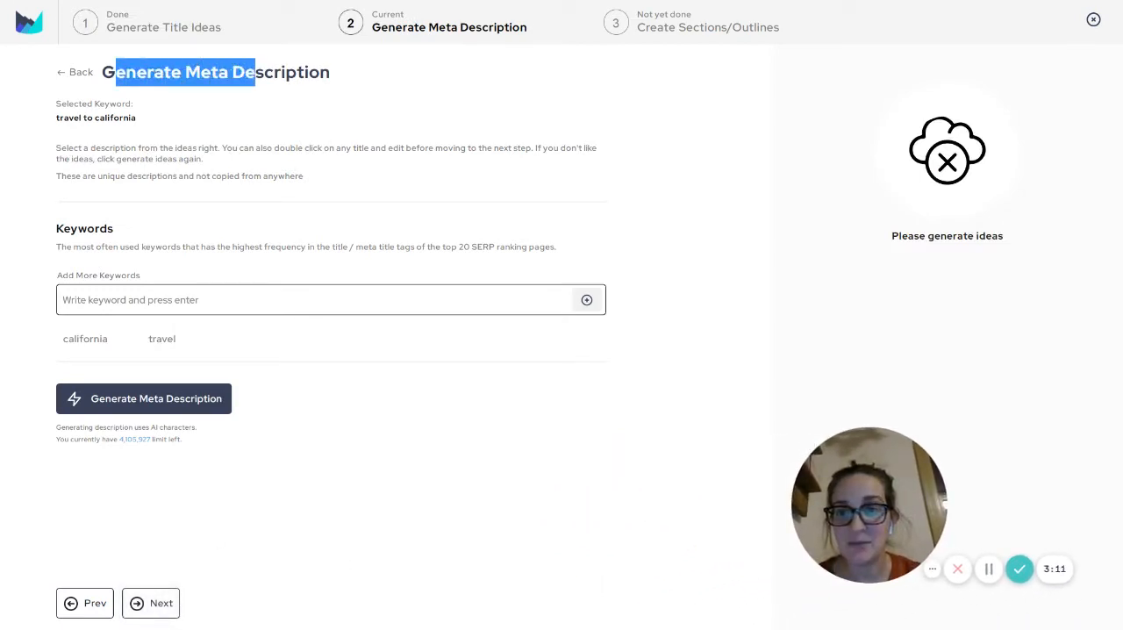
# Add "best" as an extra keyword for the meta description
pyautogui.click(88, 299)
pyautogui.write('best [p;a')
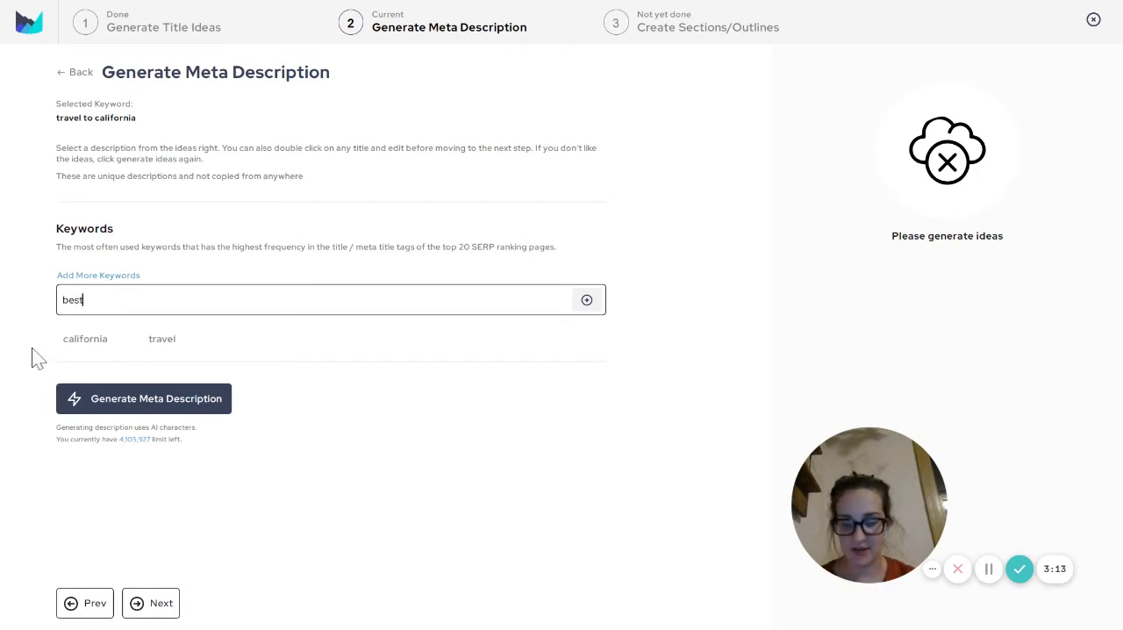
pyautogui.press('BackSpace')
pyautogui.press('BackSpace')
pyautogui.press('BackSpace')
pyautogui.press('BackSpace')
pyautogui.write('plac')
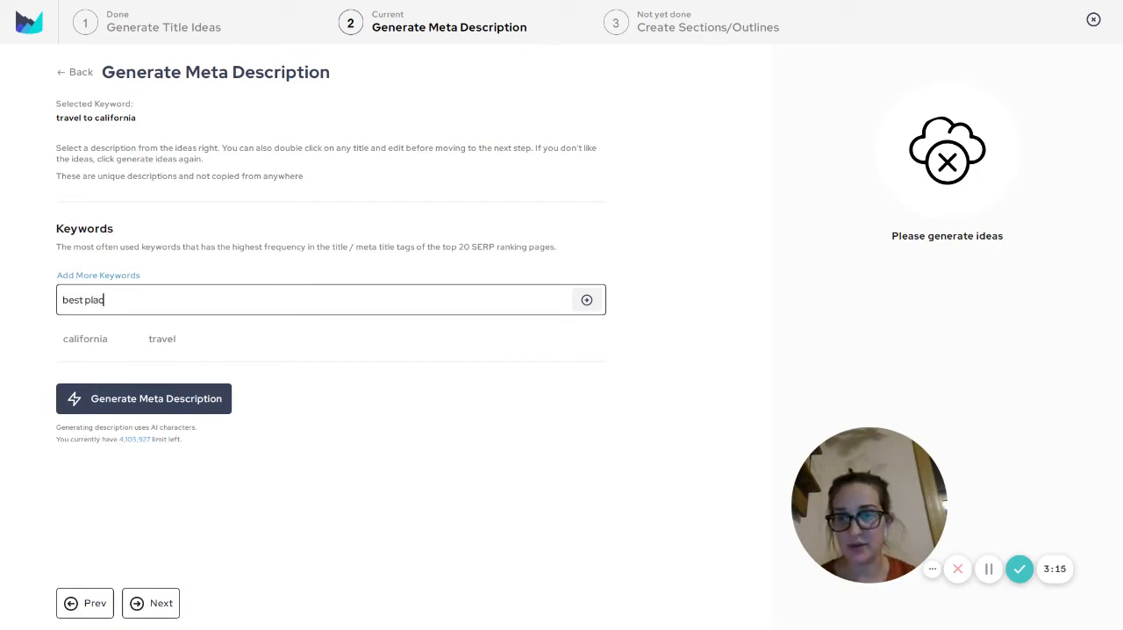
pyautogui.press('BackSpace')
pyautogui.press('BackSpace')
pyautogui.press('BackSpace')
pyautogui.press('BackSpace')
pyautogui.press('BackSpace')
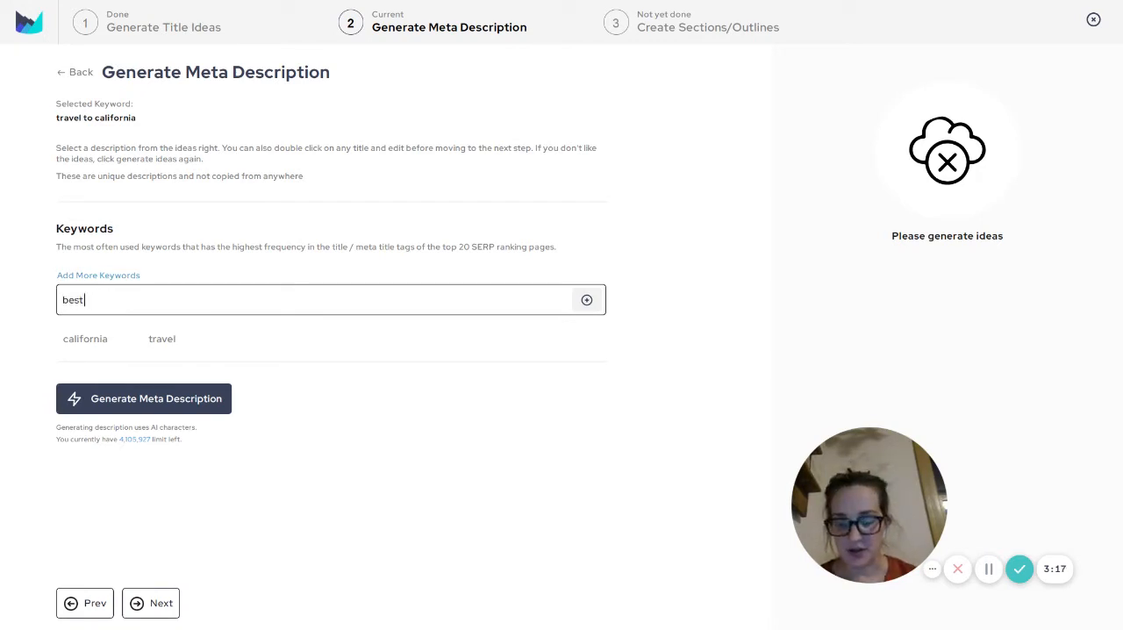
pyautogui.press('Return')
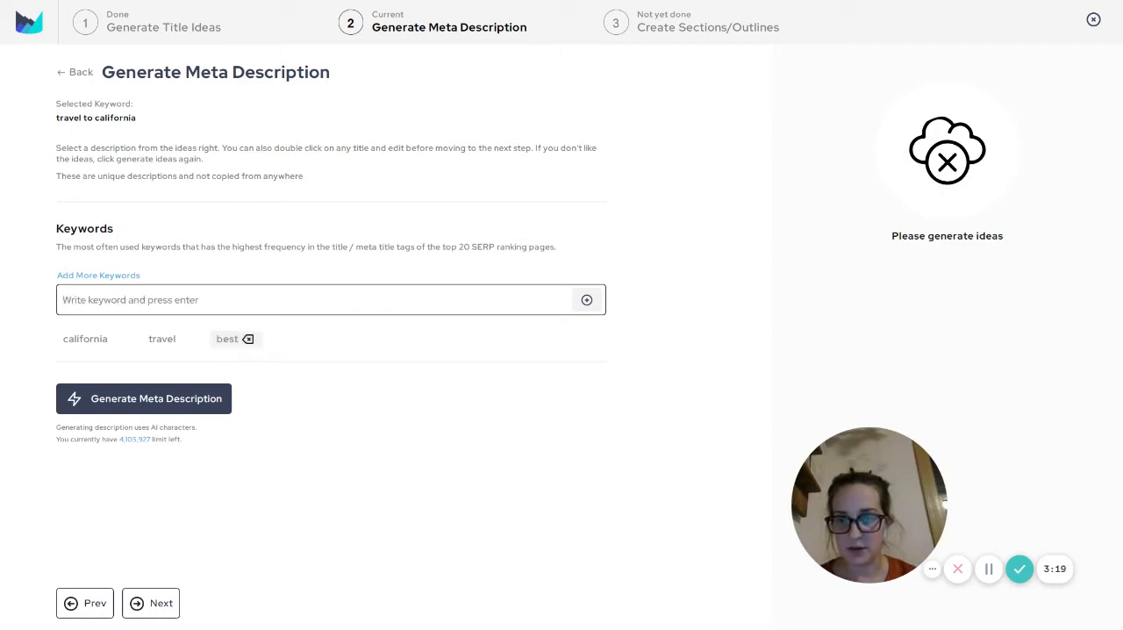
# Add "affordable", "kids", "family" and "easy" to the meta description keywords
pyautogui.write('affordable')
pyautogui.press('Return')
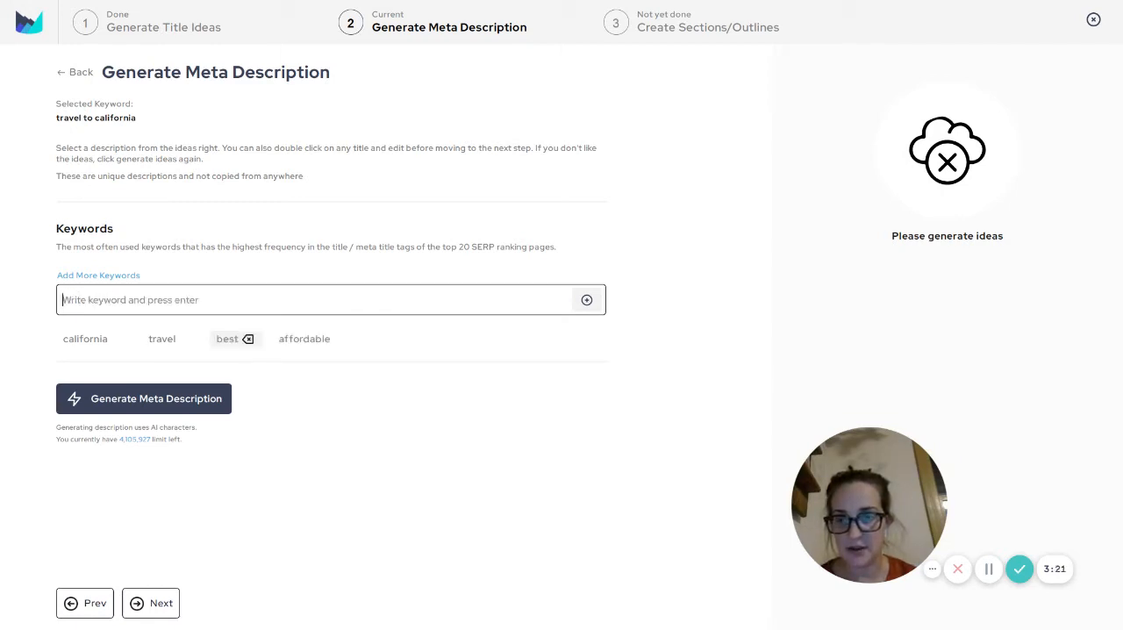
pyautogui.write('kids')
pyautogui.press('Return')
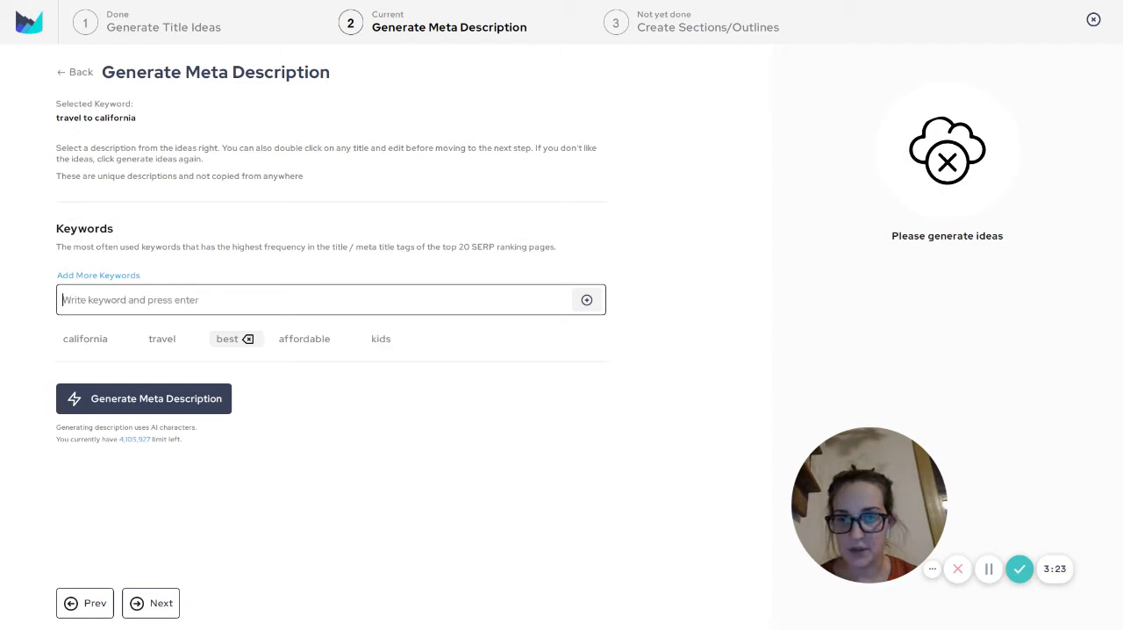
pyautogui.write('family')
pyautogui.press('Return')
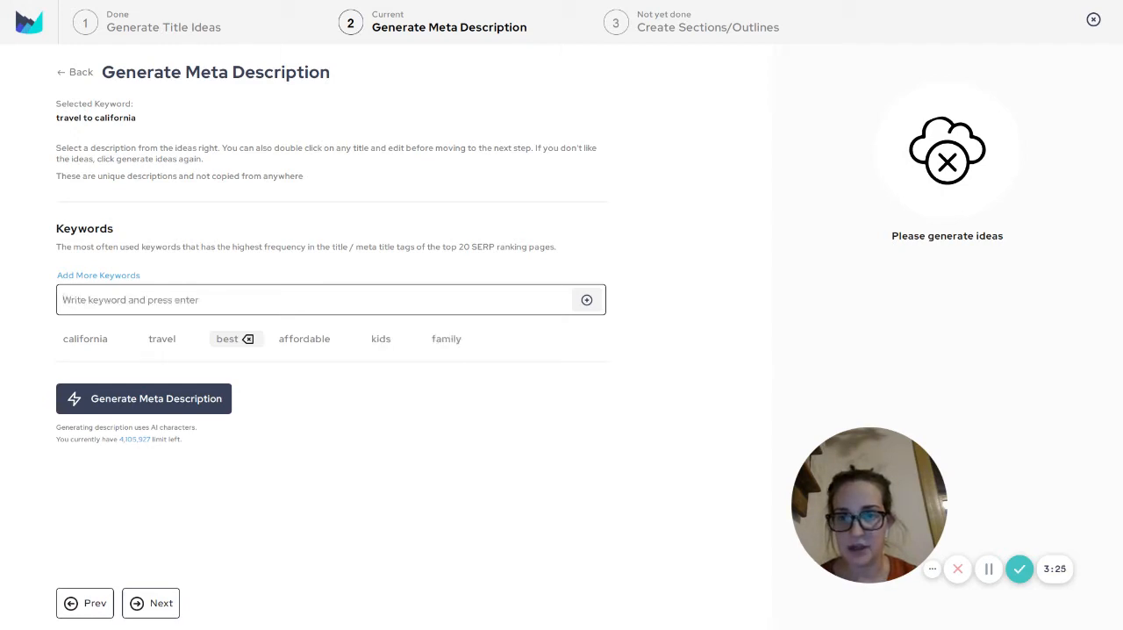
pyautogui.write('easy')
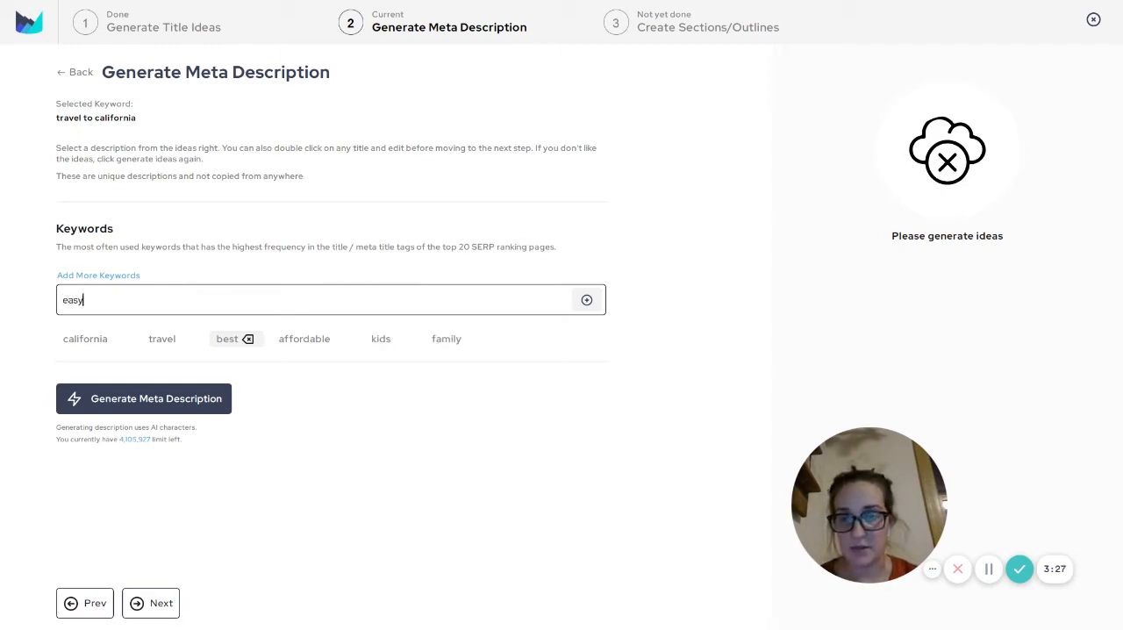
pyautogui.press('Return')
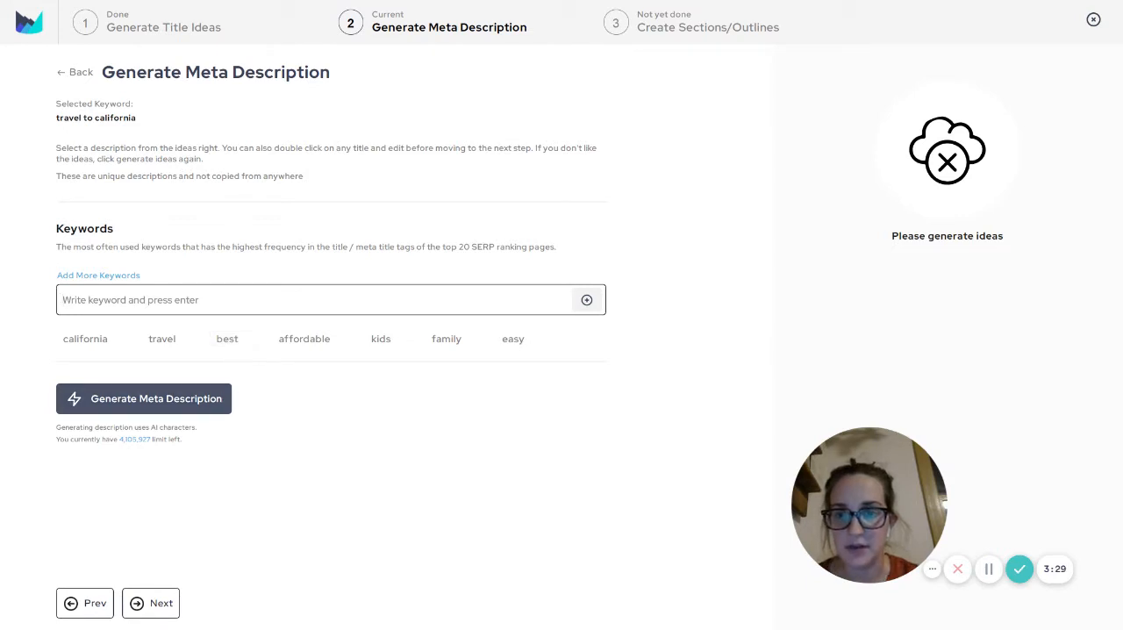
# Generate meta descriptions and select the one starting "Travel to California with this family friendly guide"
pyautogui.click(144, 398)
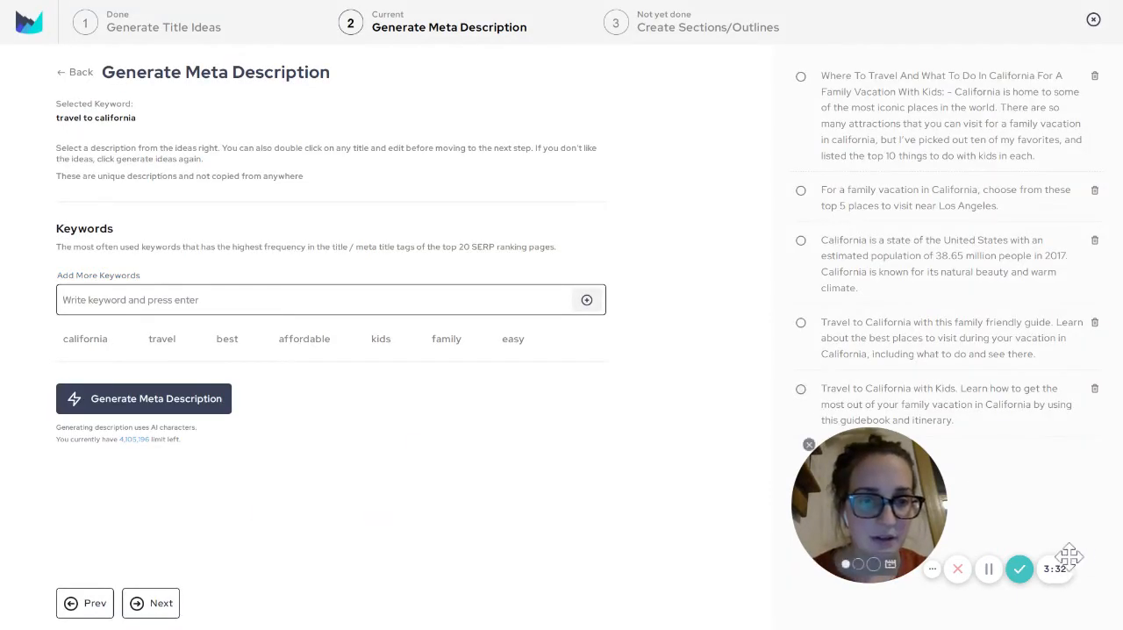
pyautogui.moveTo(918, 541); pyautogui.dragTo(684, 518)
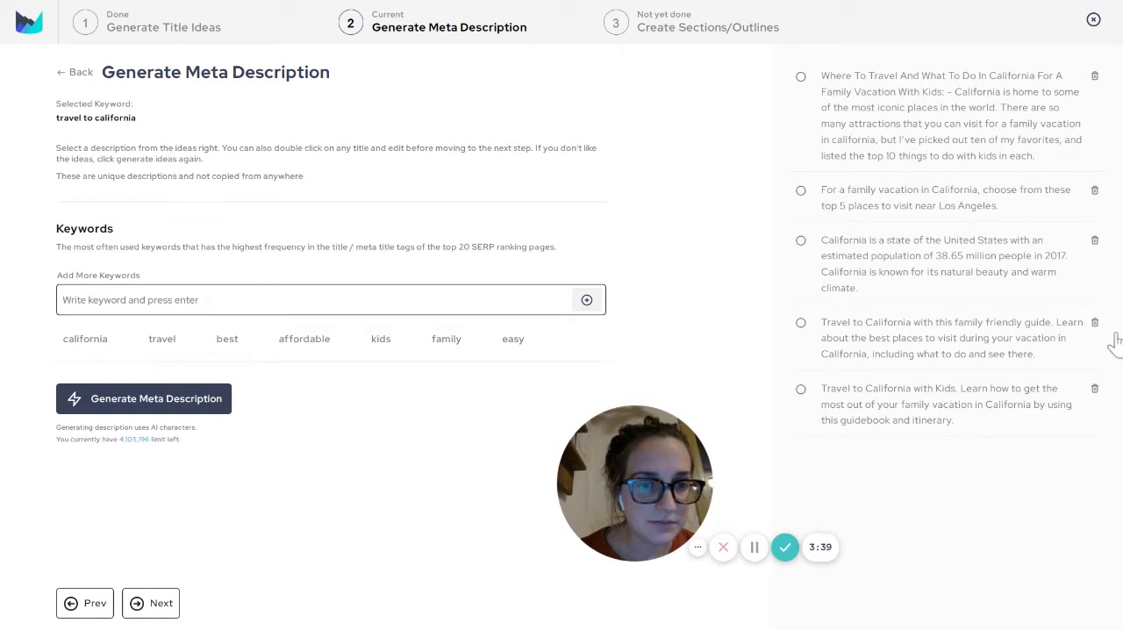
pyautogui.click(958, 333)
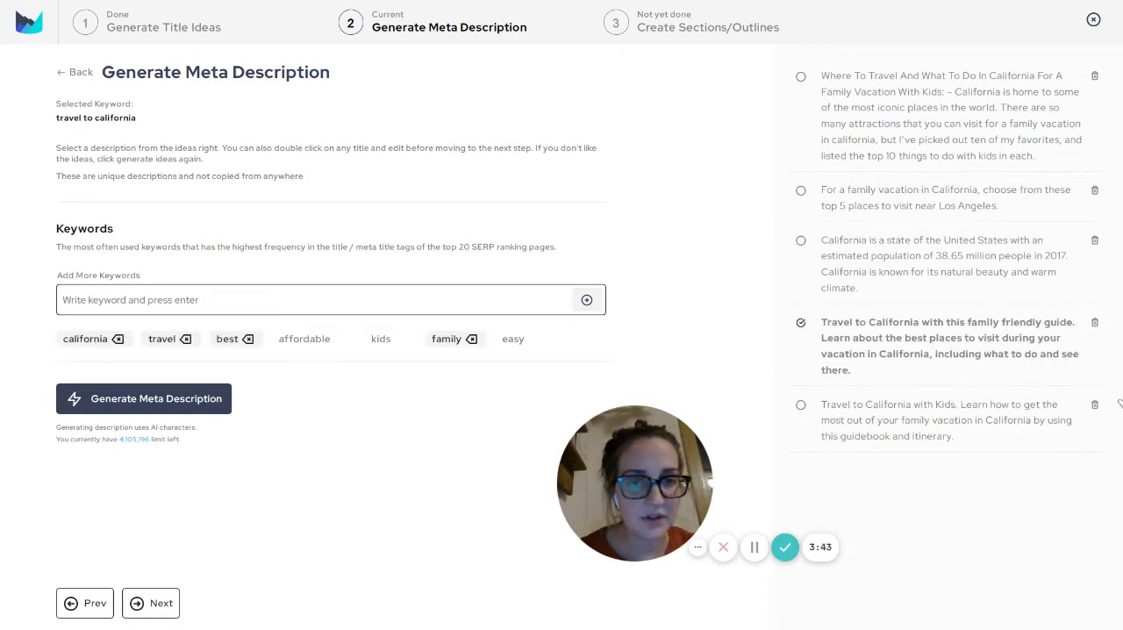
# Reword the opening of the selected description to "Make traveling to California easy and affordable with this"
pyautogui.doubleClick(877, 336)
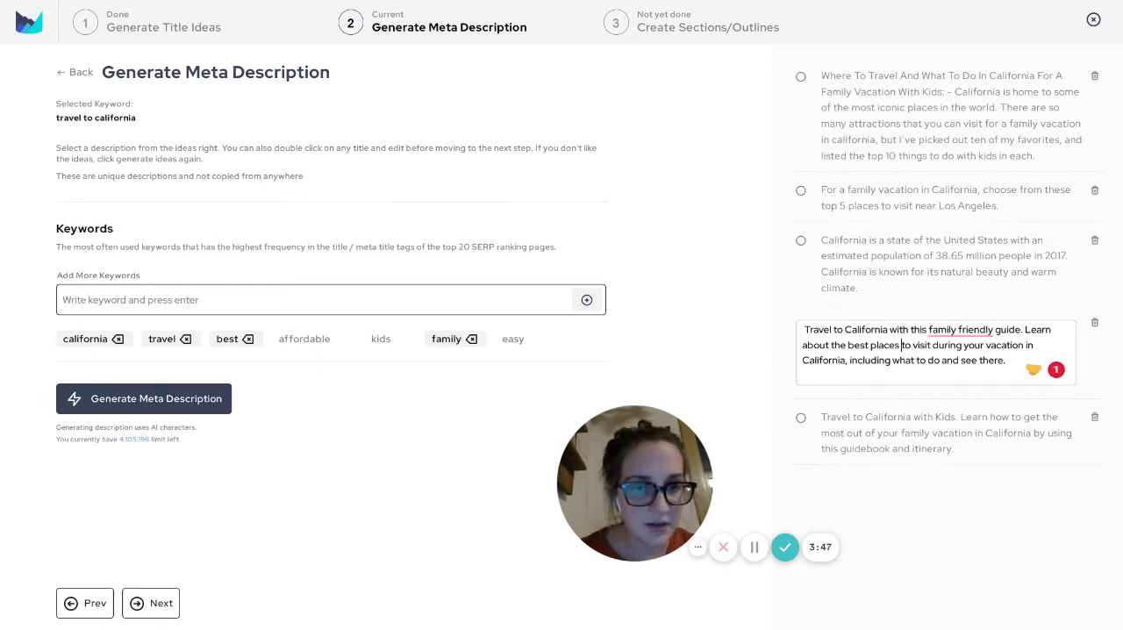
pyautogui.write('Make')
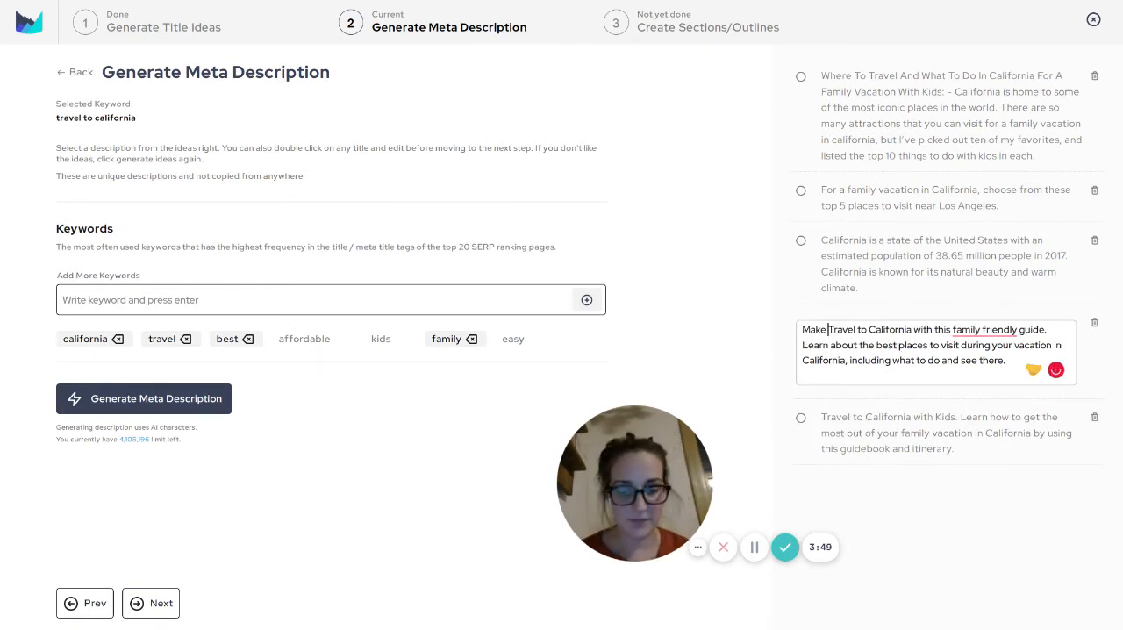
pyautogui.press('Delete')
pyautogui.write('travel')
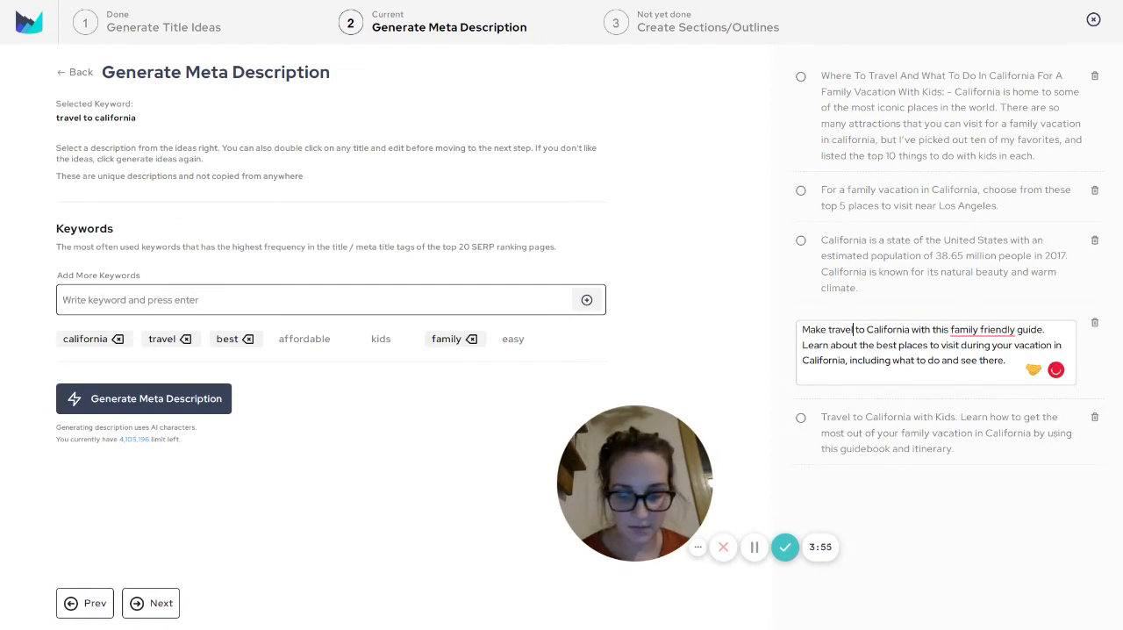
pyautogui.write('ing')
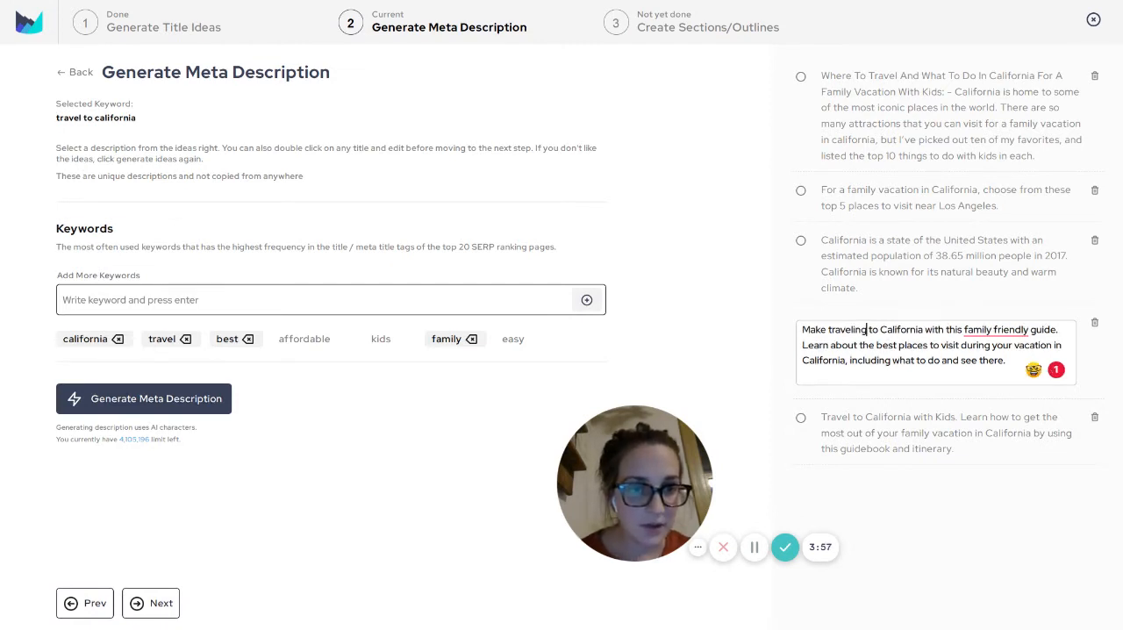
pyautogui.write(' to California easy a')
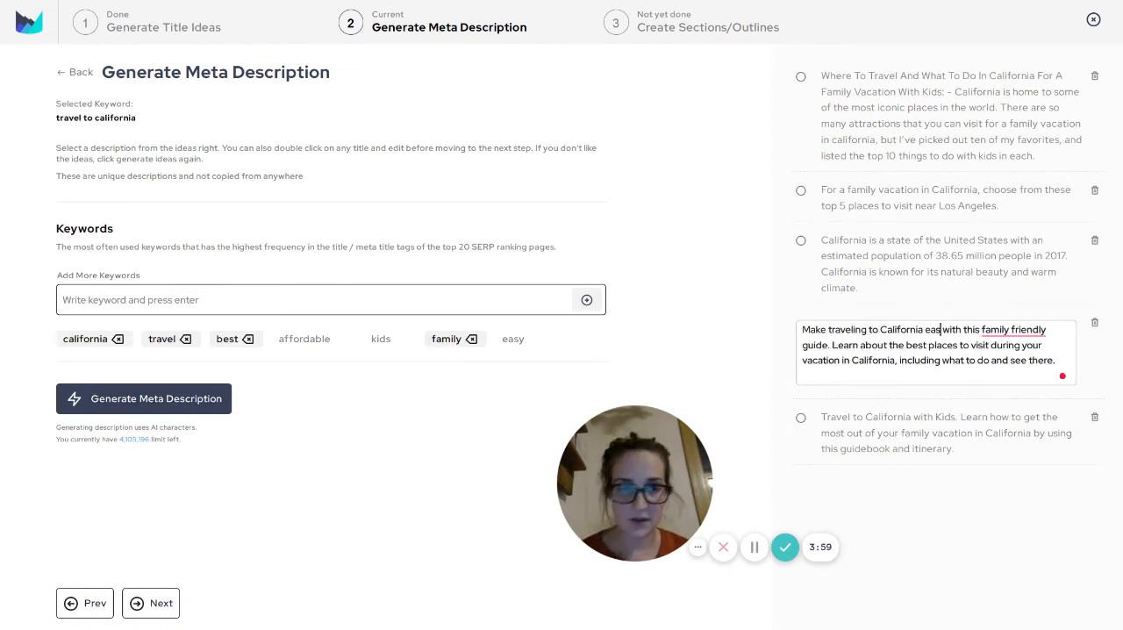
pyautogui.write('nd affordable')
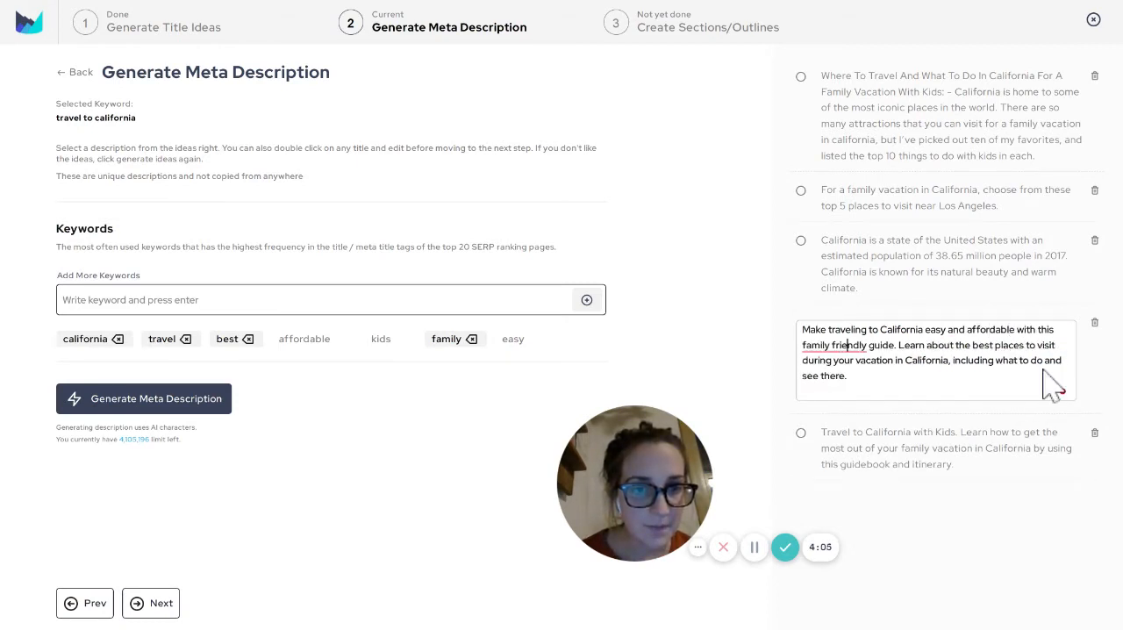
# Hyphenate "family-friendly" in the description, accept the edit and continue to the sections and outlines stage
pyautogui.press('Left')
pyautogui.press('Left')
pyautogui.press('Left')
pyautogui.press('Left')
pyautogui.press('BackSpace')
pyautogui.write('-')
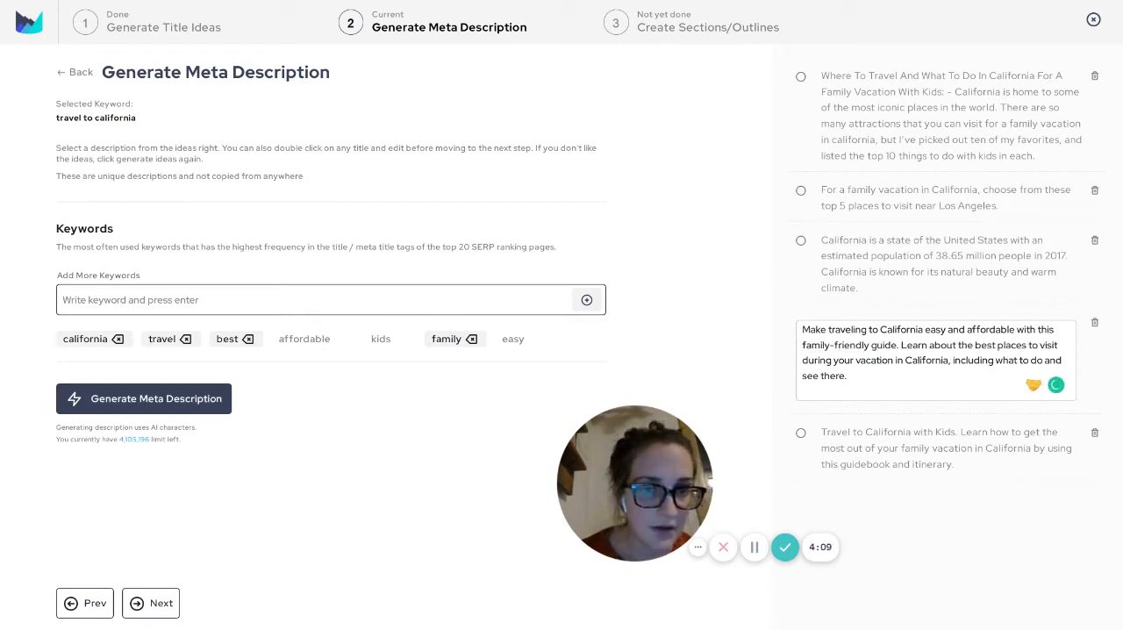
pyautogui.click(796, 333)
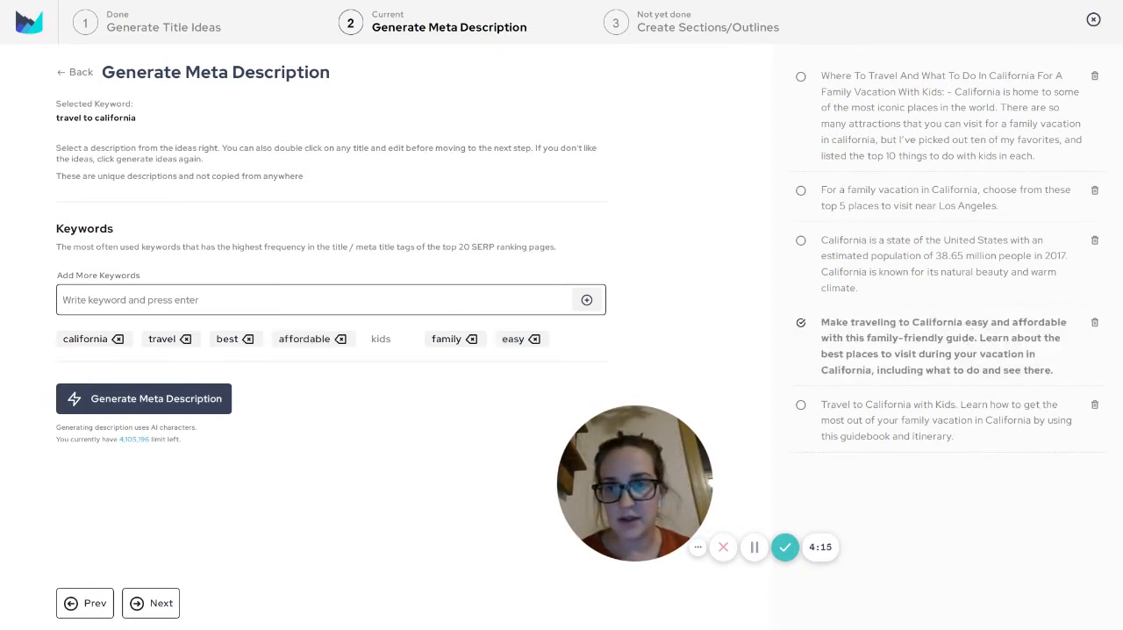
pyautogui.click(150, 602)
pyautogui.moveTo(725, 519); pyautogui.dragTo(567, 69)
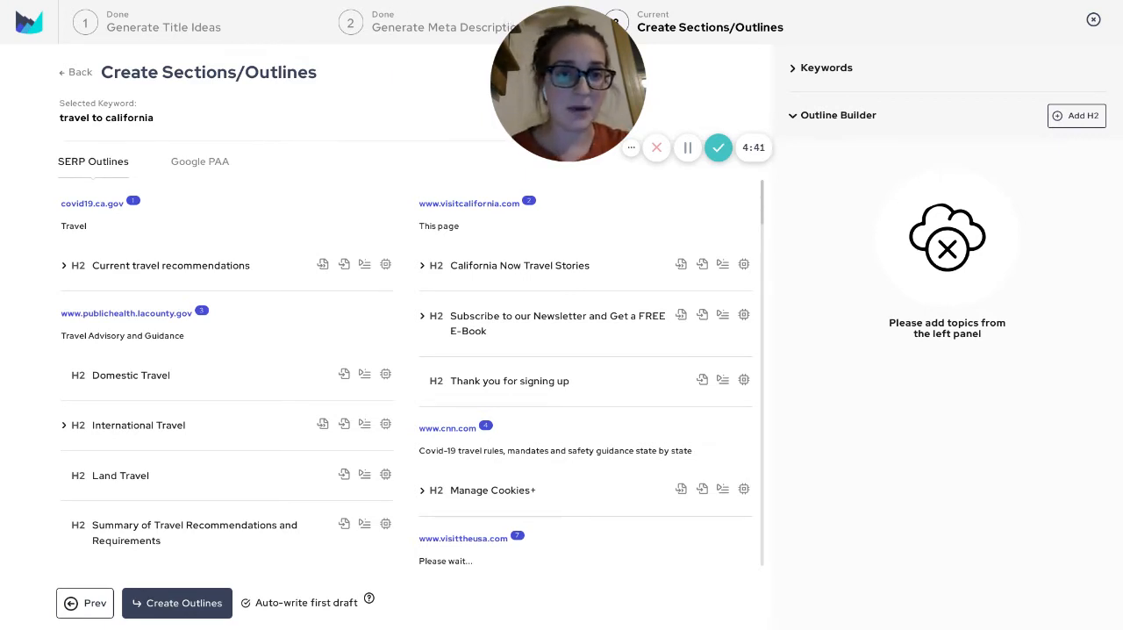
# Review the high-frequency and related keywords, and highlight the headings related to "travel in california"
pyautogui.click(825, 68)
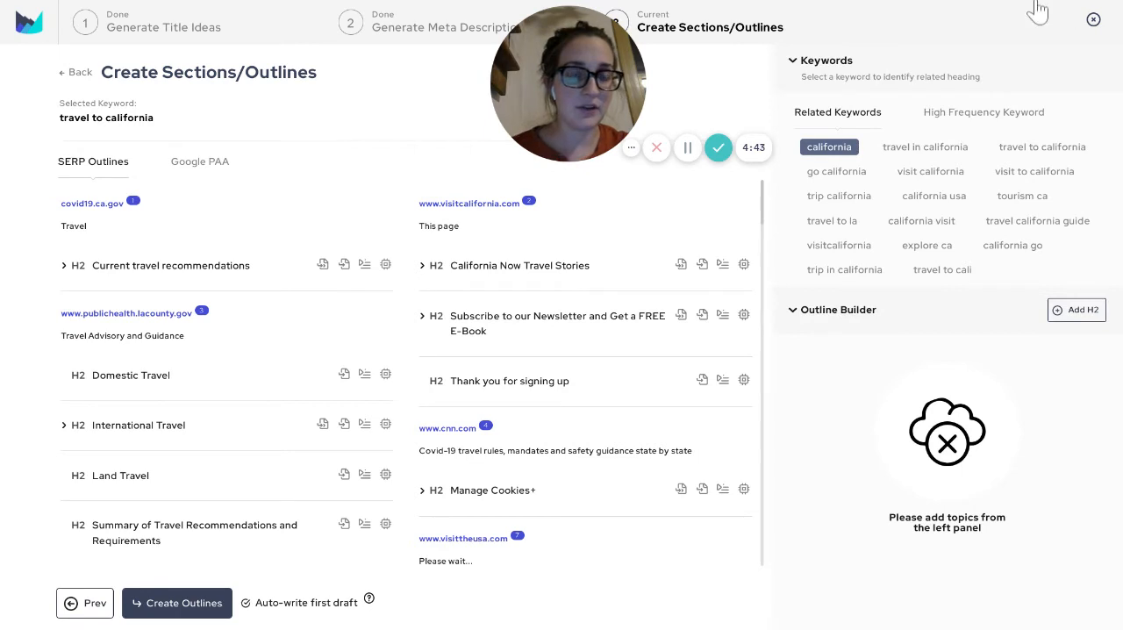
pyautogui.click(983, 112)
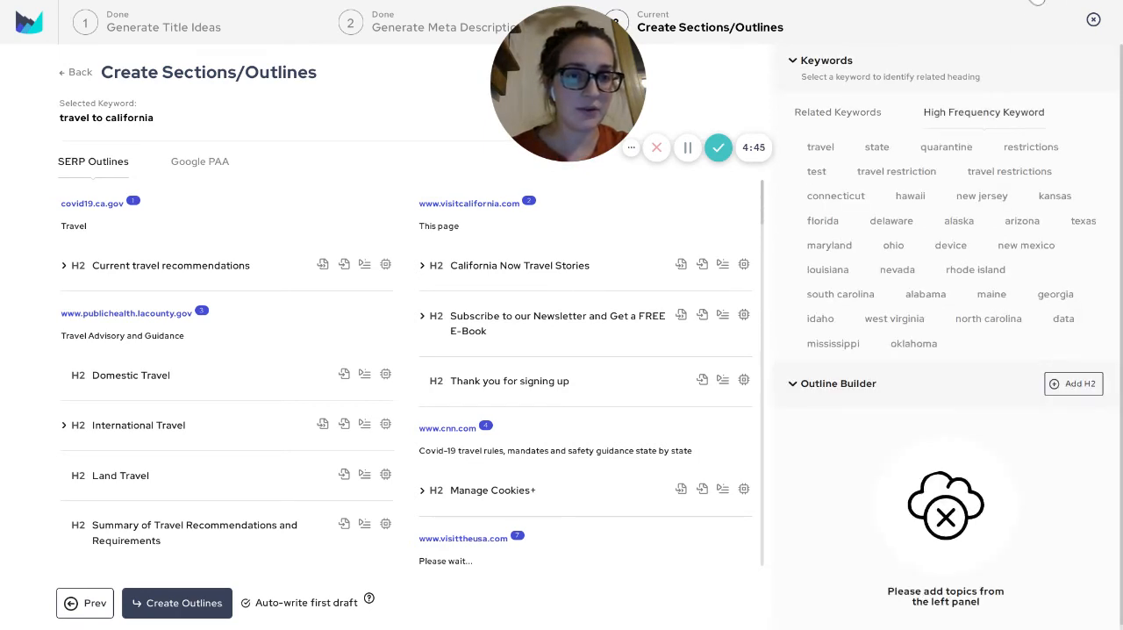
pyautogui.click(838, 113)
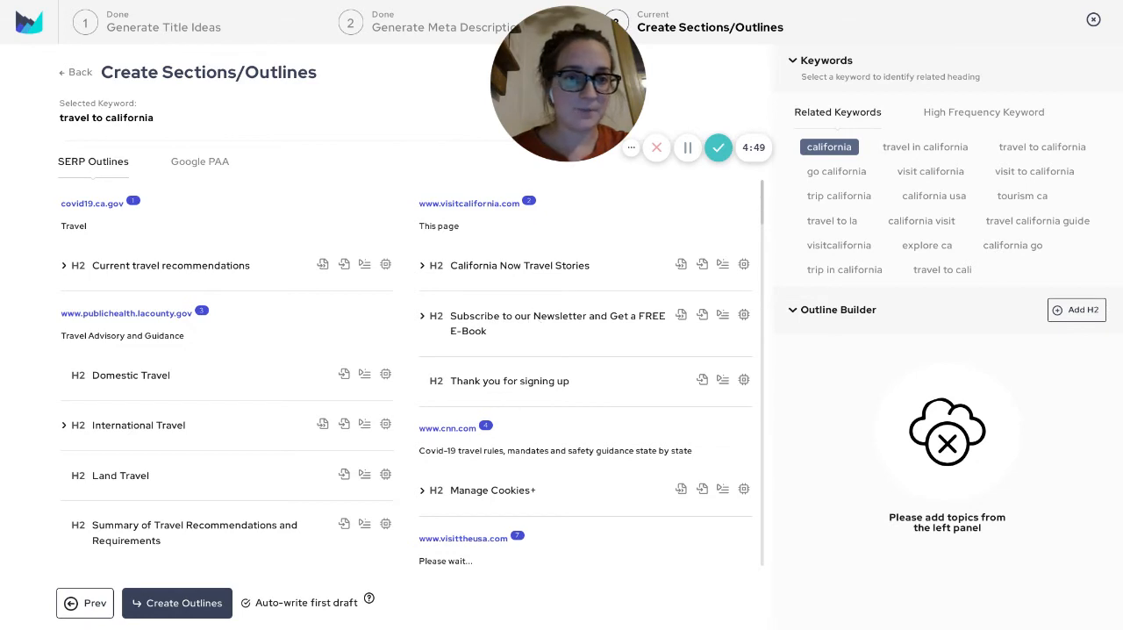
pyautogui.click(925, 148)
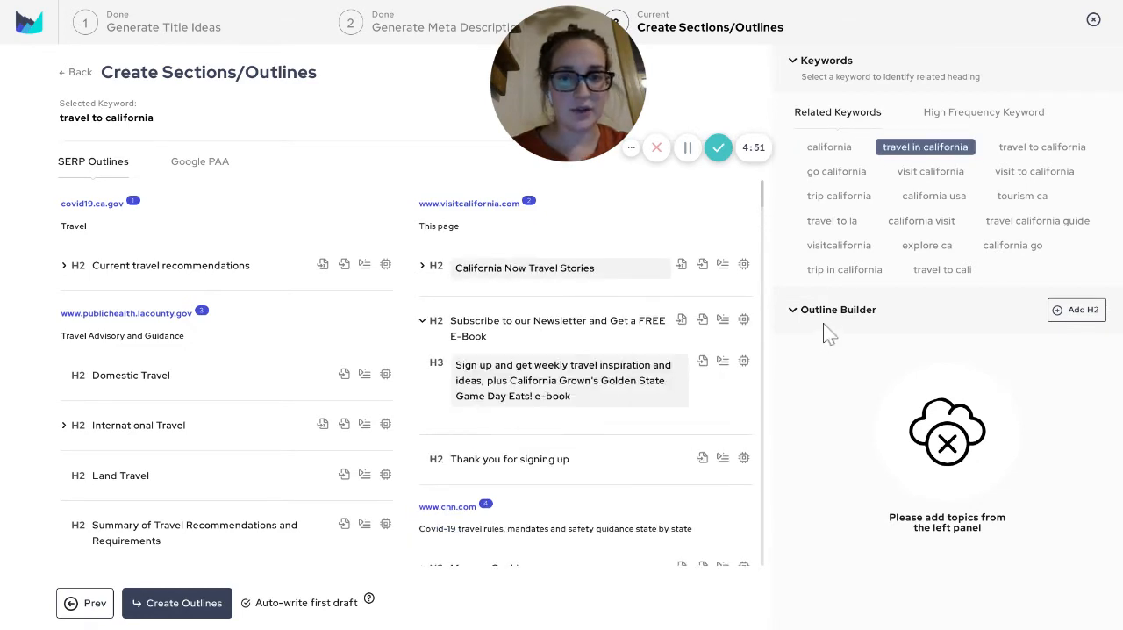
# Examine the competitor headings in the SERP outlines for topics to use in the blog outline
pyautogui.scroll(-10, 496, 410)
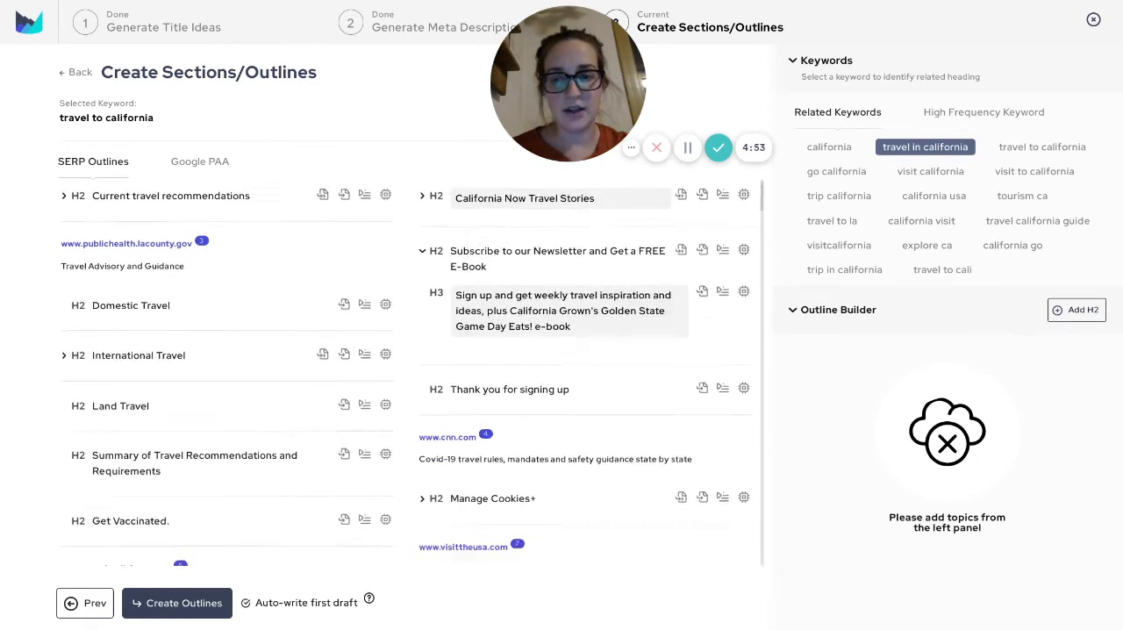
pyautogui.scroll(10, 496, 410)
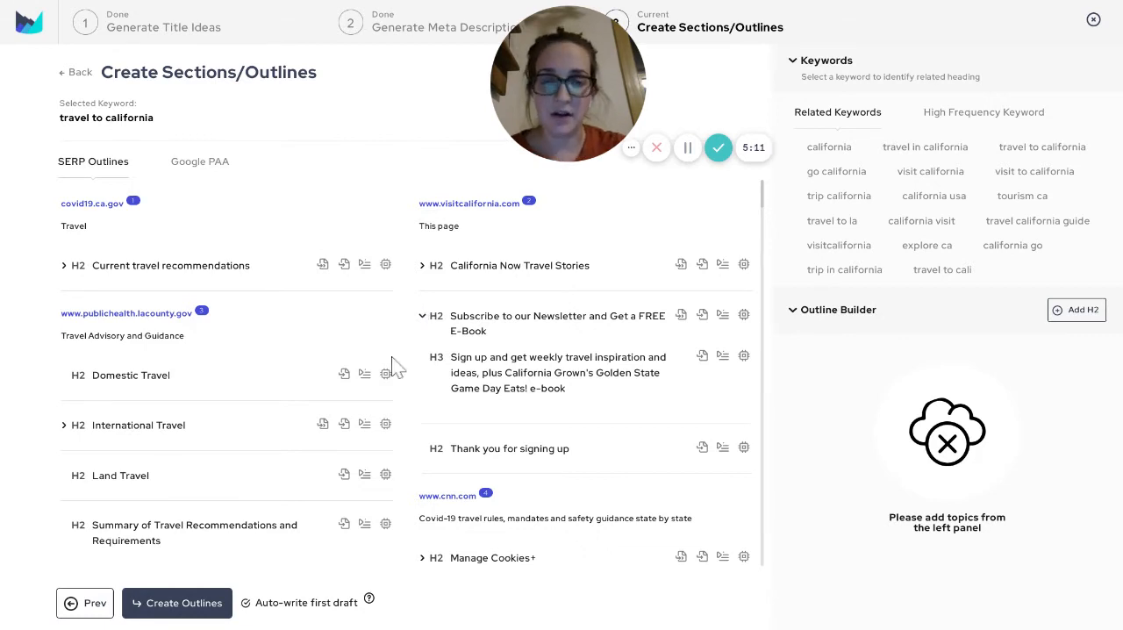
pyautogui.scroll(-1, 389, 363)
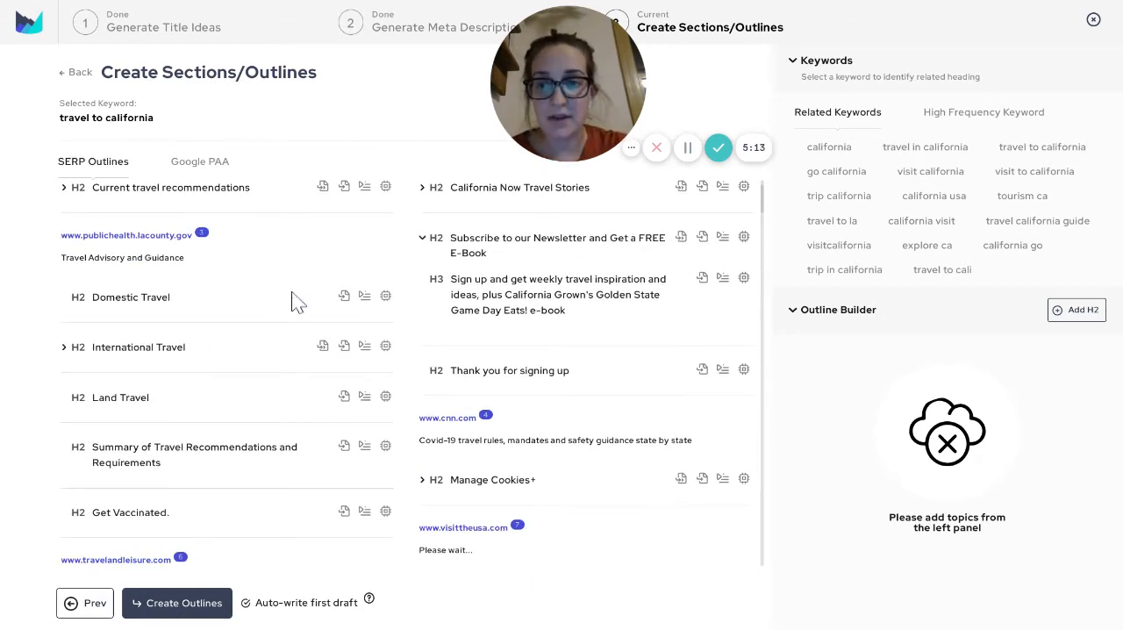
pyautogui.scroll(1, 371, 316)
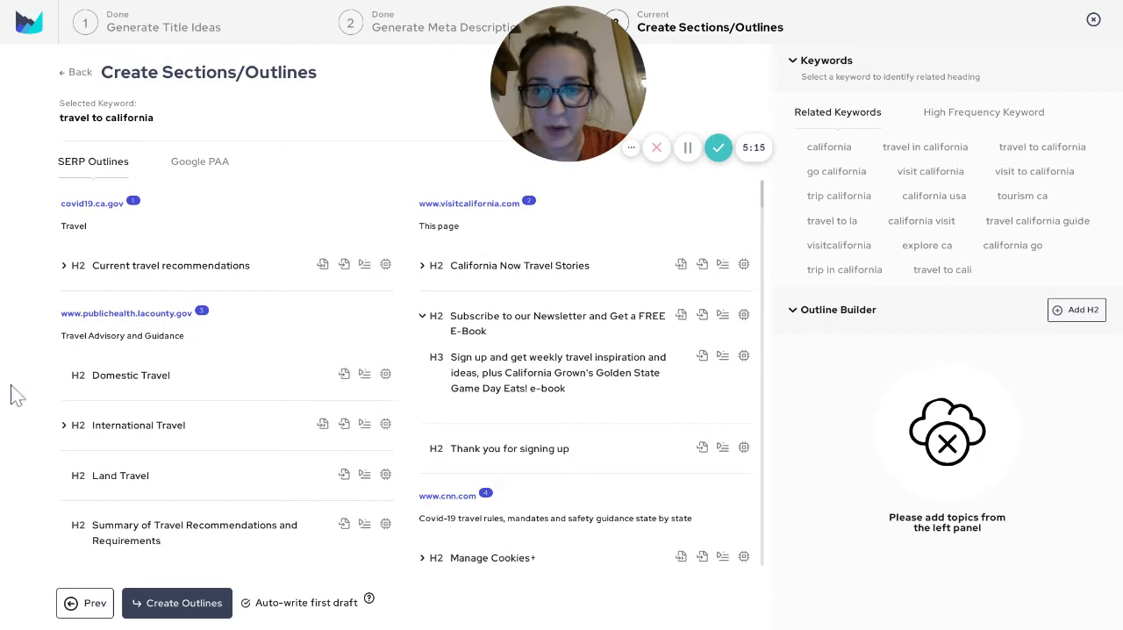
pyautogui.scroll(-2, 304, 331)
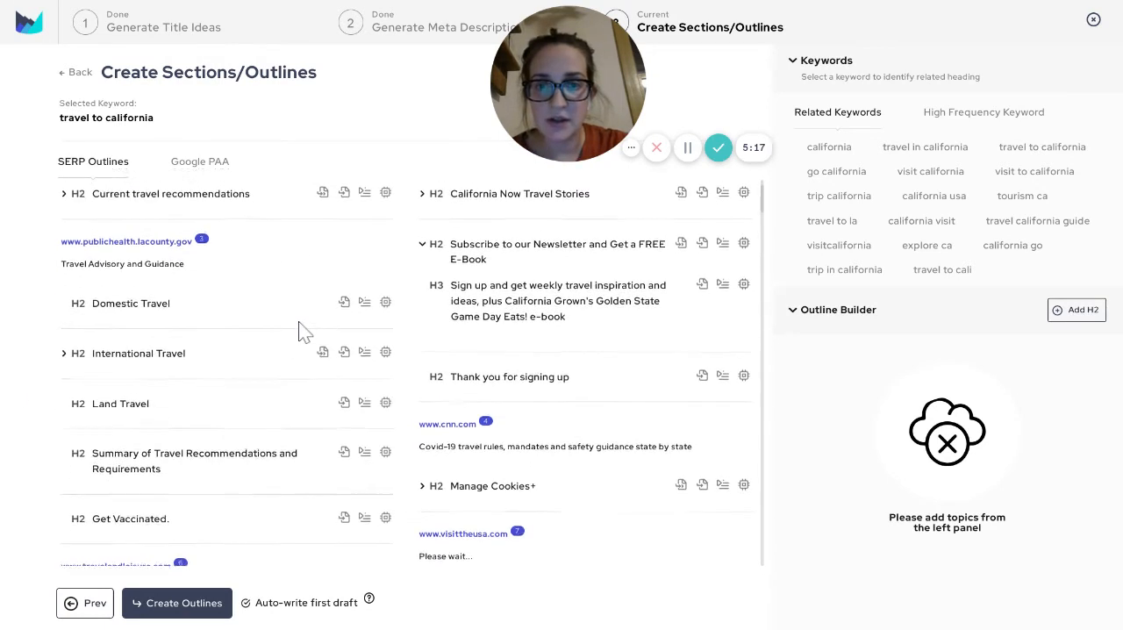
# Add the H2 headings "Current travel recommendations", "Things Not to Miss in California" and "When to Go to California" to the blog outline
pyautogui.scroll(2, 305, 331)
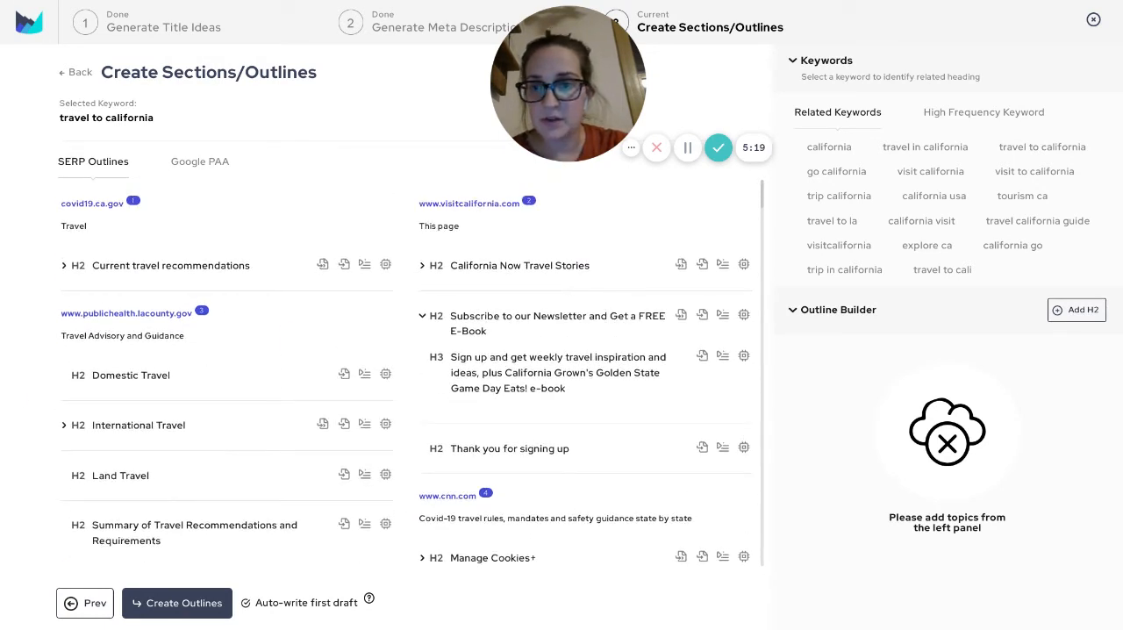
pyautogui.click(166, 256)
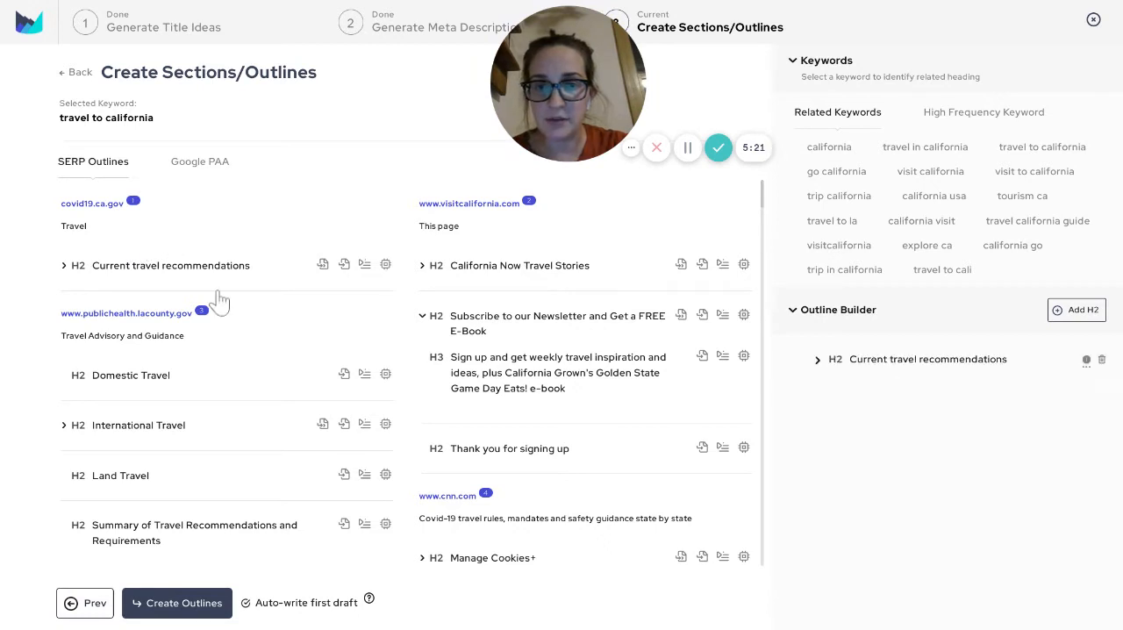
pyautogui.scroll(-1, 553, 382)
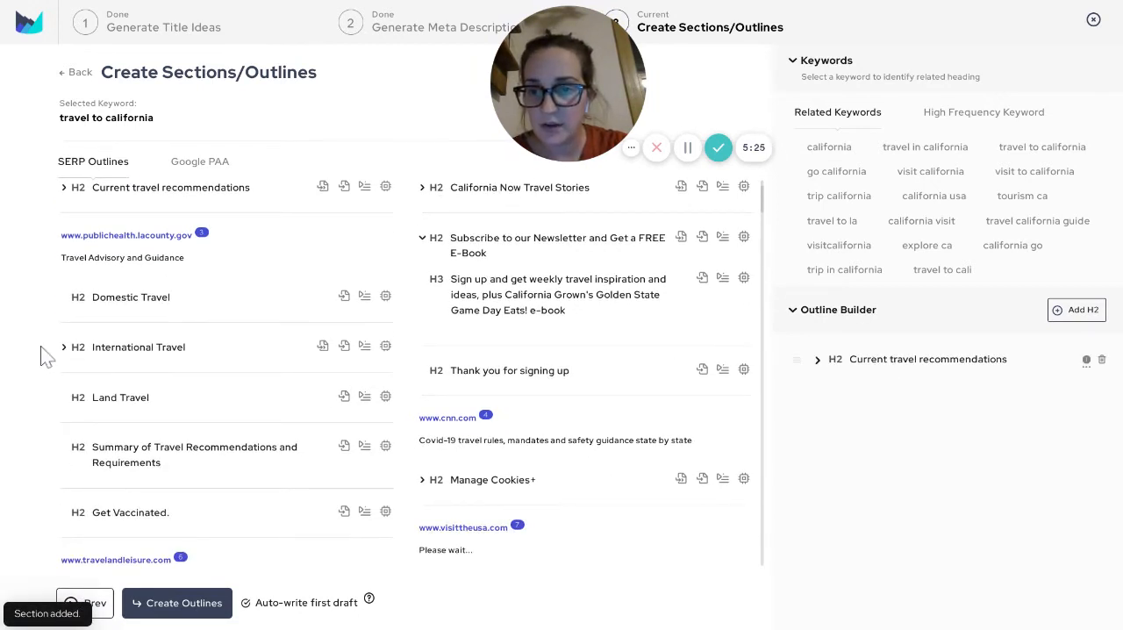
pyautogui.scroll(-1, 46, 355)
pyautogui.scroll(-1, 46, 355)
pyautogui.scroll(-3, 218, 263)
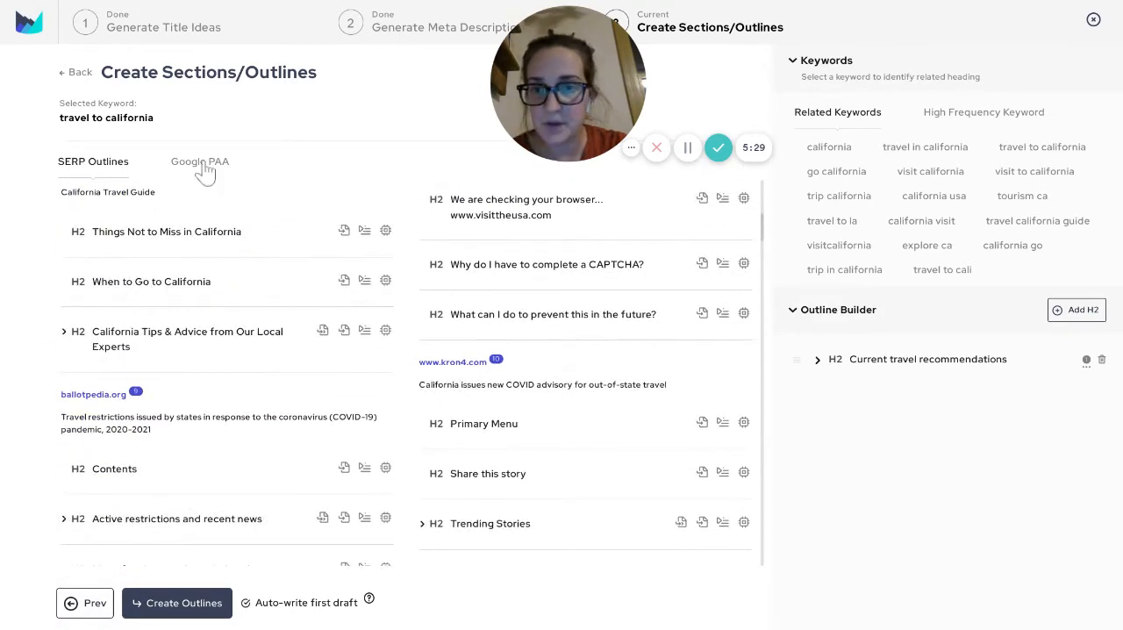
pyautogui.click(212, 252)
pyautogui.click(199, 263)
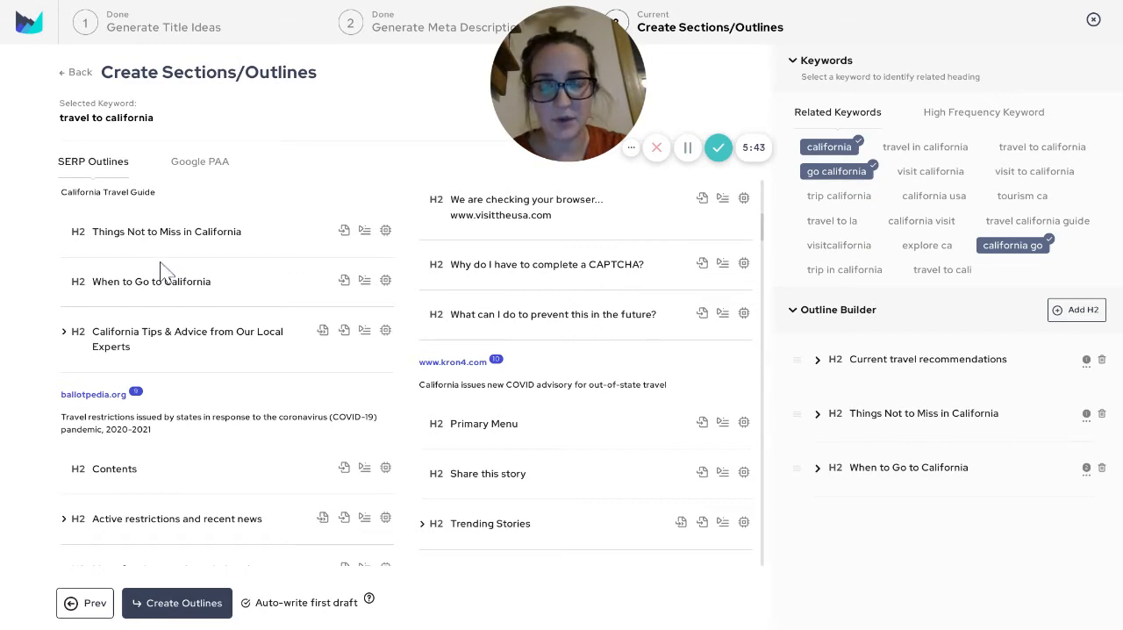
# Add the H2 headings "California Tips & Advice from Our Local Experts" and "Ways To Explore California" to the blog outline
pyautogui.scroll(-1, 403, 378)
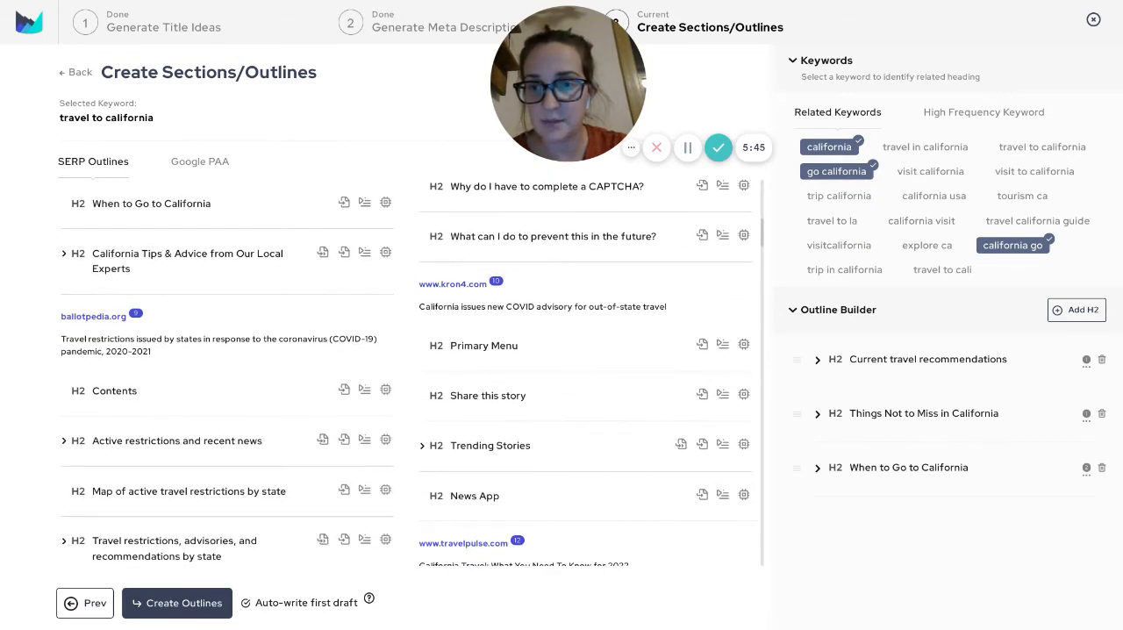
pyautogui.scroll(1, 88, 279)
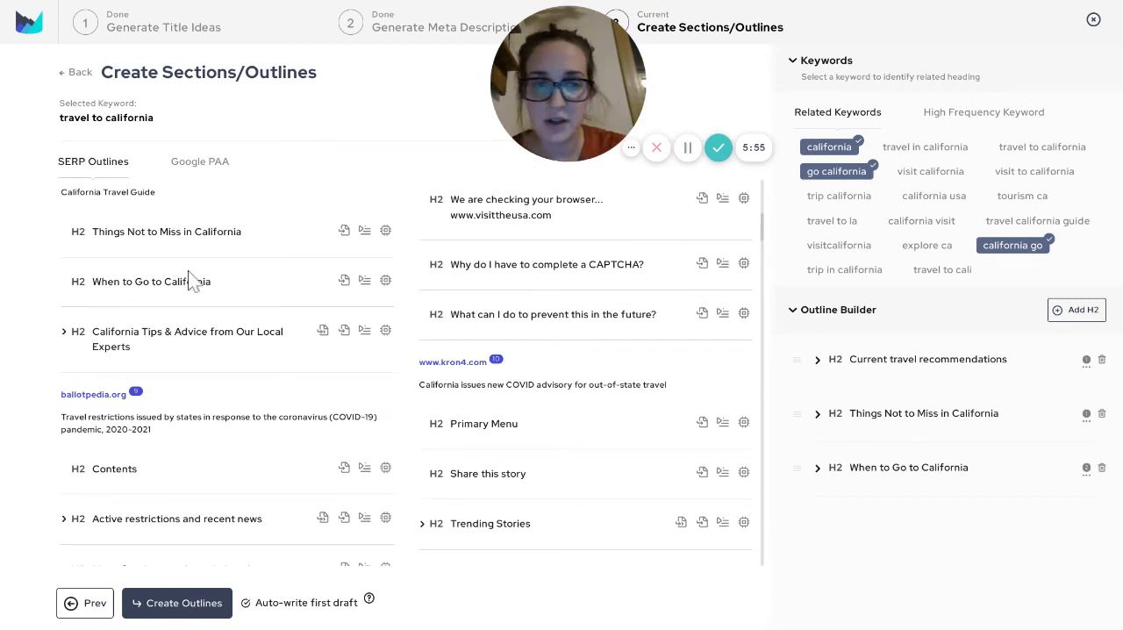
pyautogui.scroll(-1, 211, 326)
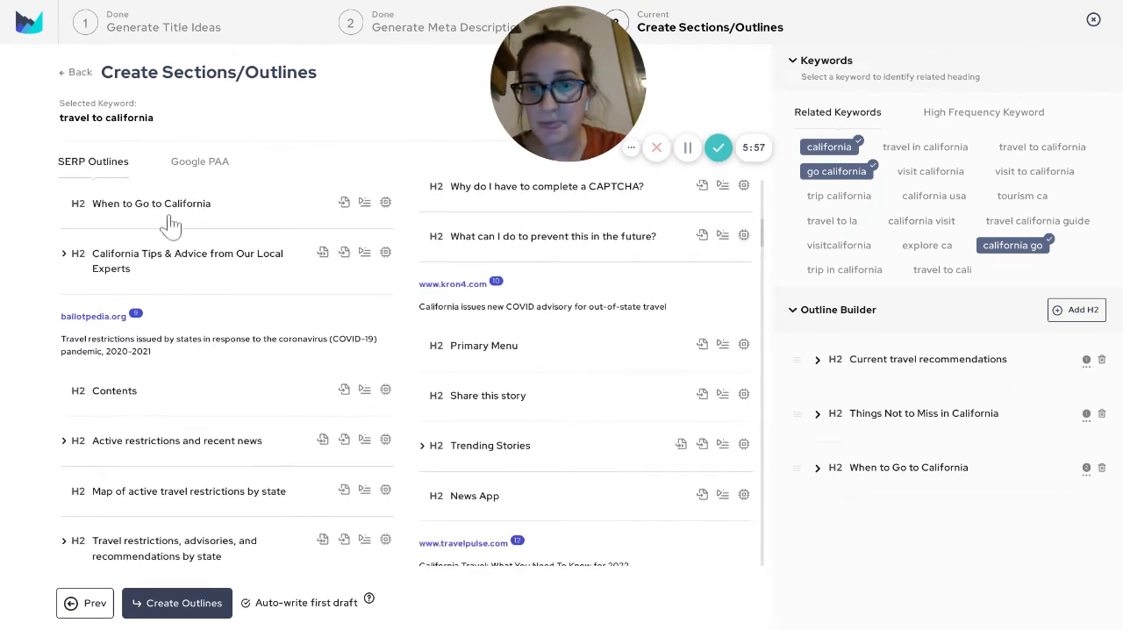
pyautogui.click(344, 253)
pyautogui.scroll(-3, 120, 328)
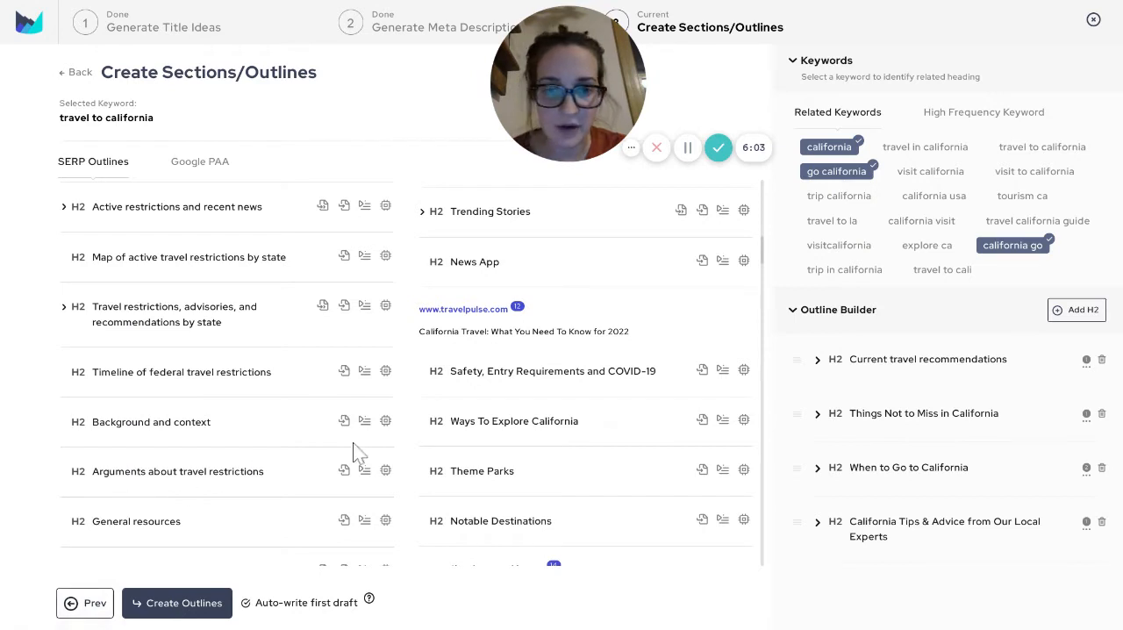
pyautogui.scroll(-1, 609, 304)
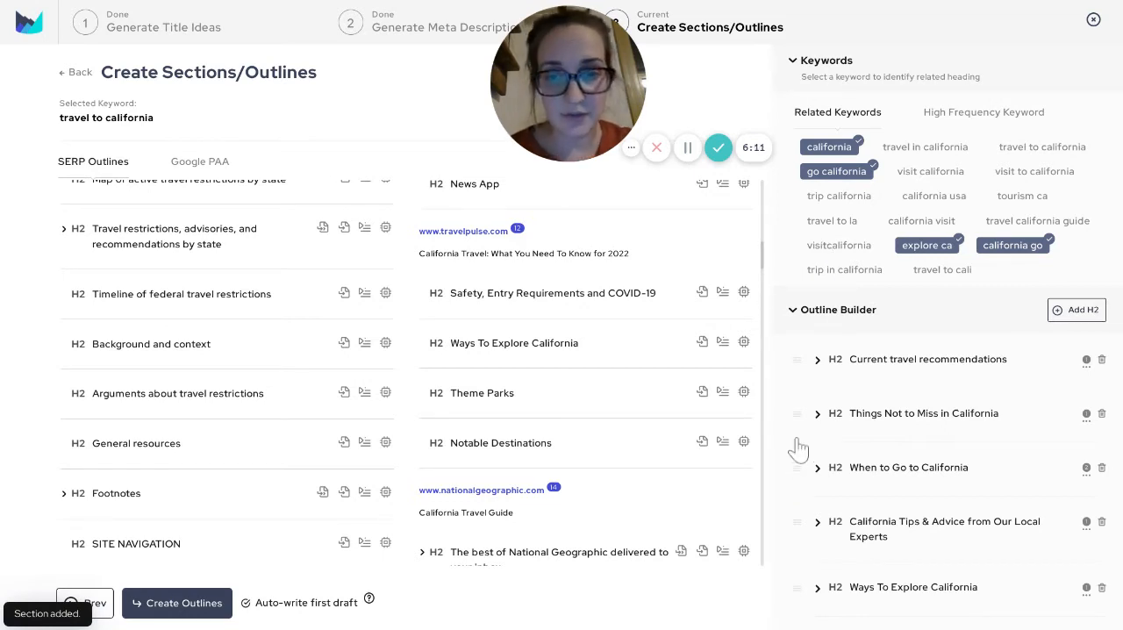
# Examine the remaining SERP outlines, from nationalgeographic.com through travelchannel.com, for further headings that suit the blog
pyautogui.scroll(-3, 591, 466)
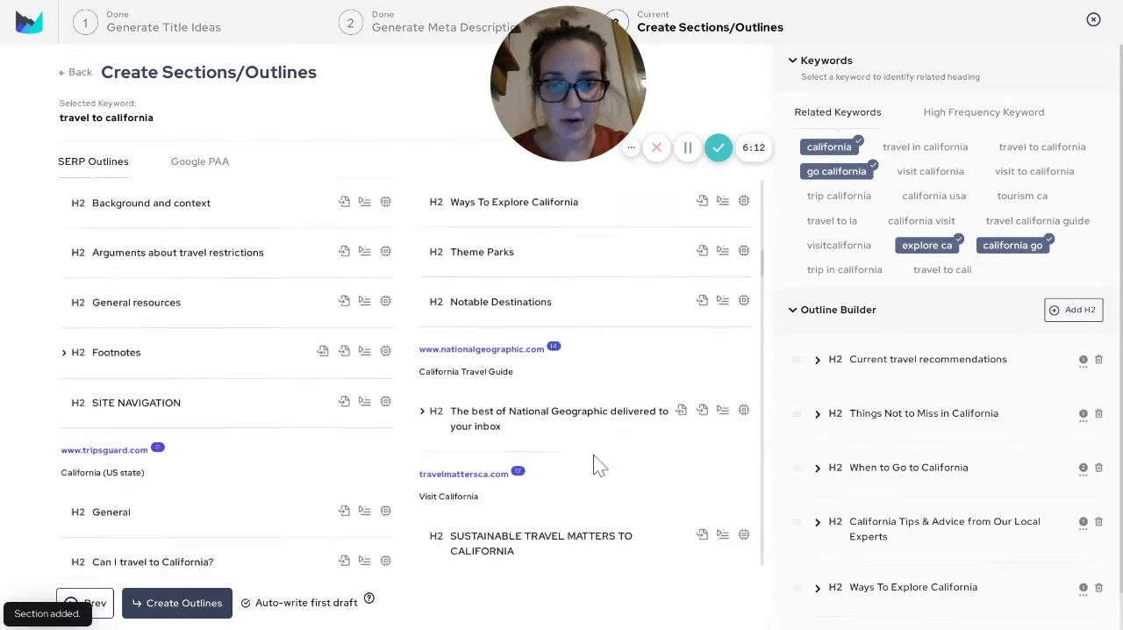
pyautogui.scroll(-5, 397, 445)
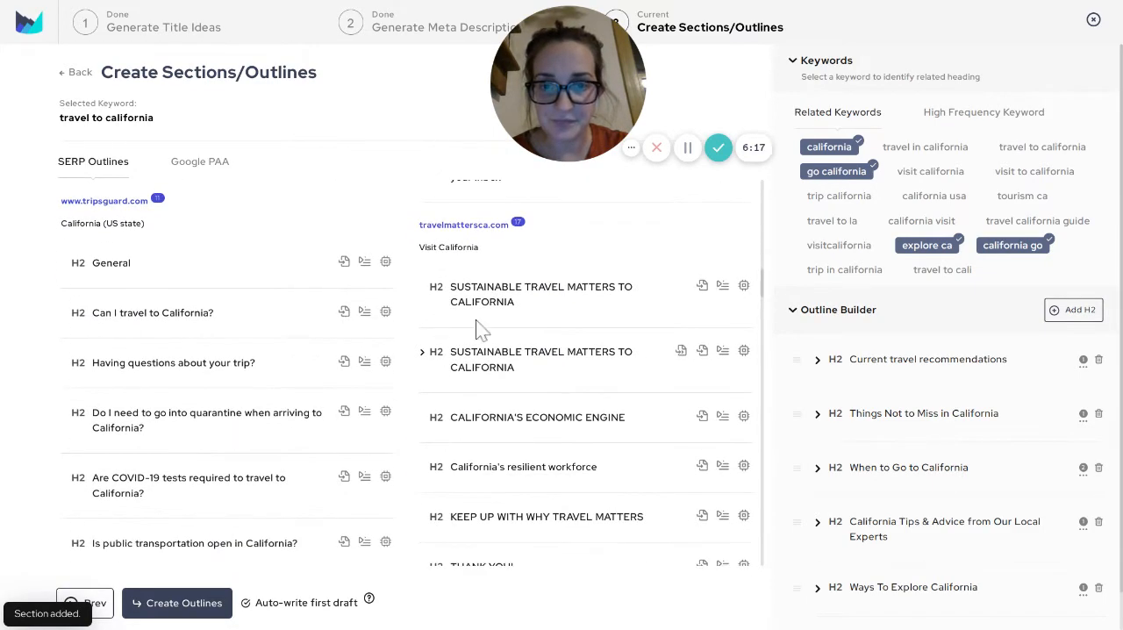
pyautogui.scroll(-2, 478, 326)
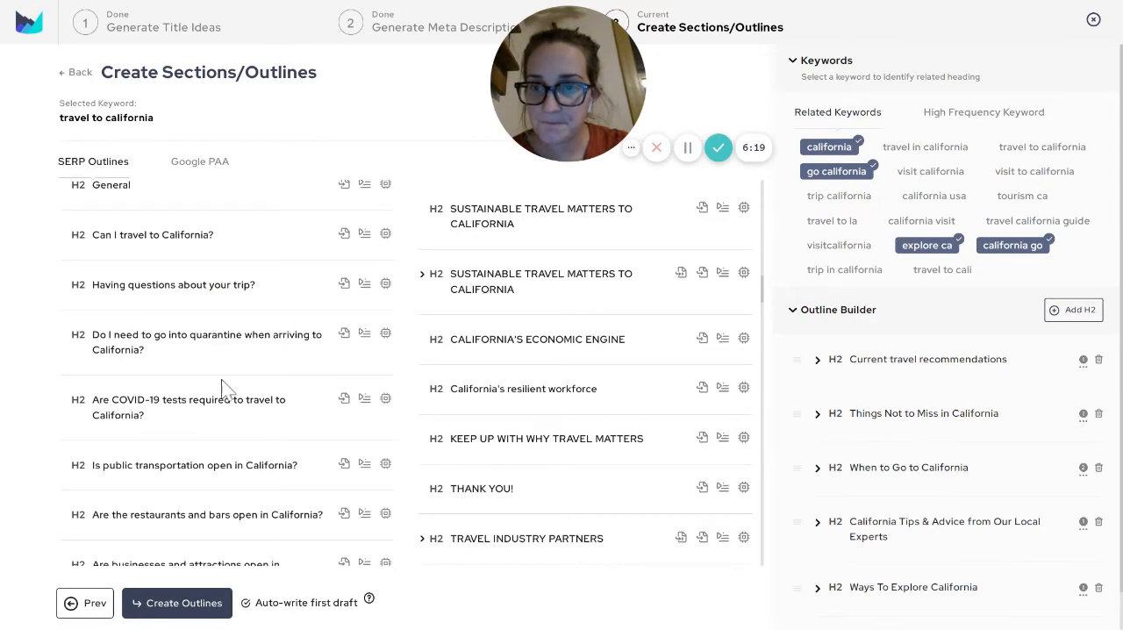
pyautogui.scroll(-2, 224, 408)
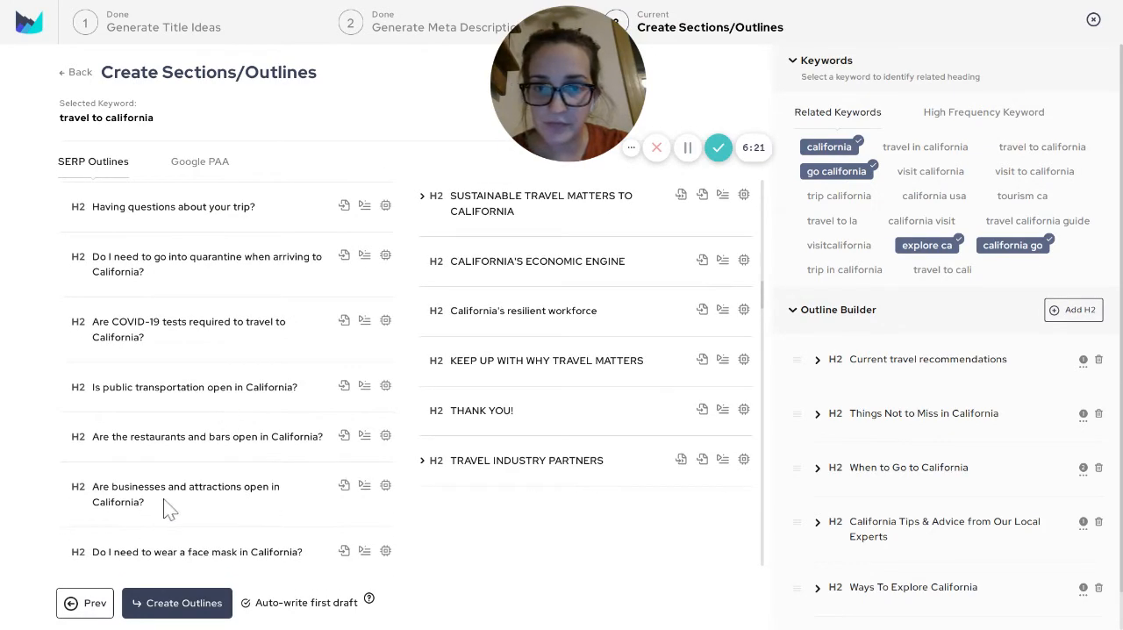
pyautogui.scroll(-4, 409, 501)
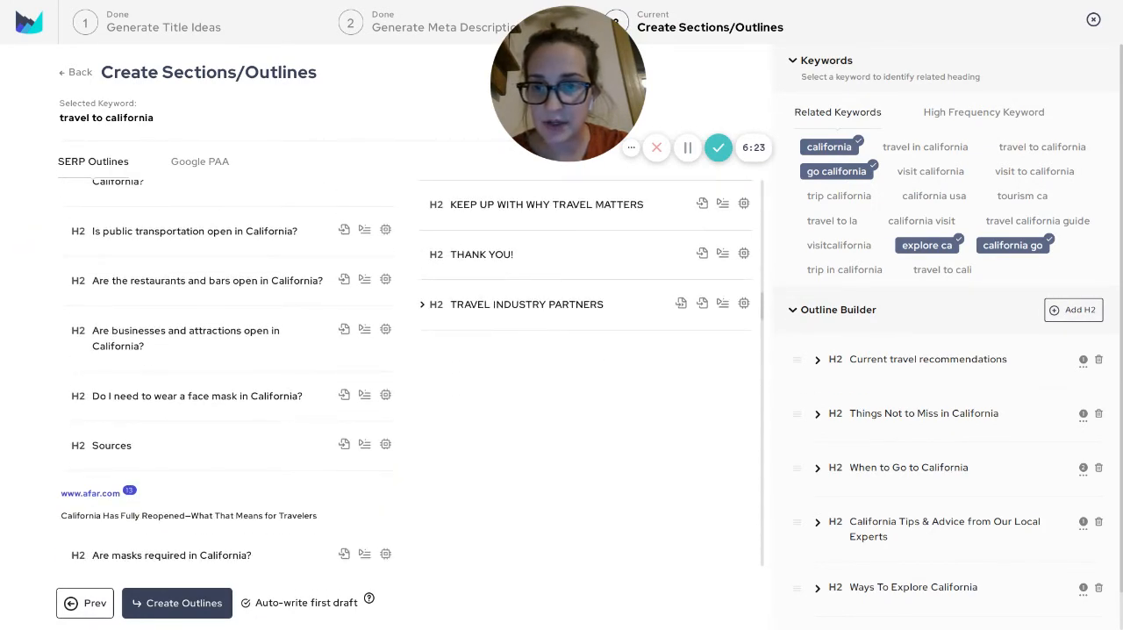
pyautogui.scroll(-10, 366, 497)
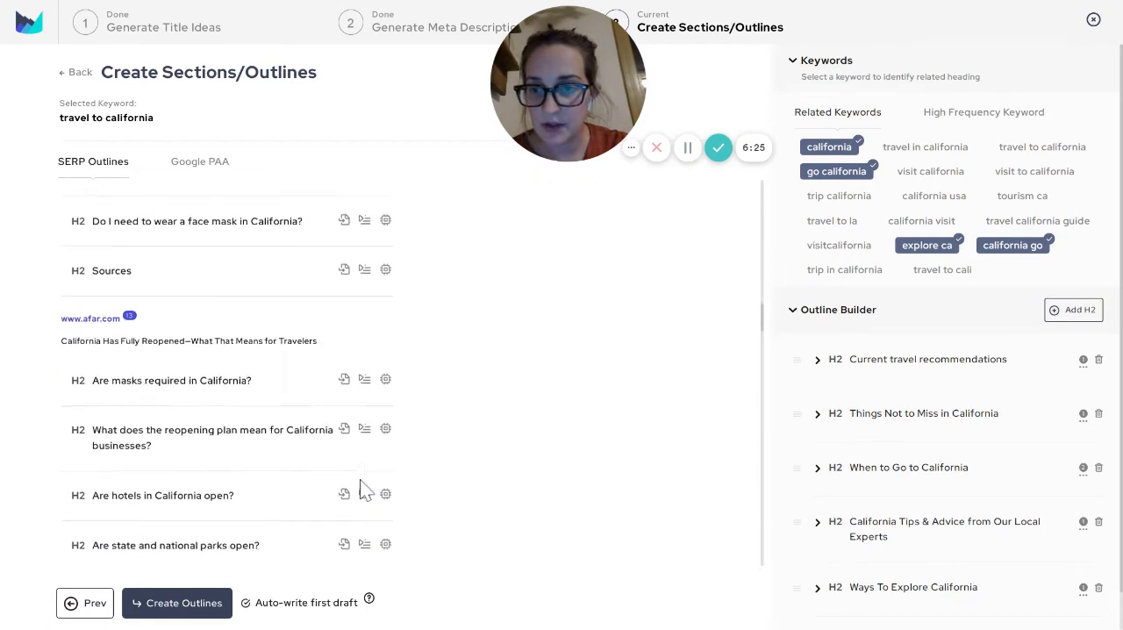
pyautogui.scroll(-1, 360, 482)
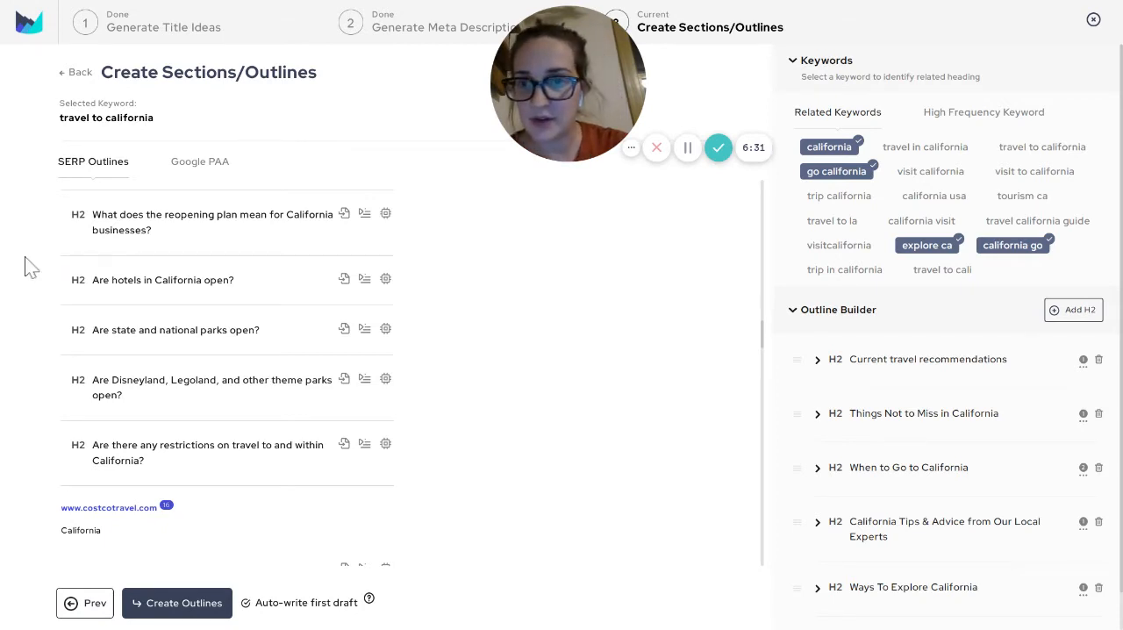
pyautogui.scroll(-3, 163, 319)
pyautogui.scroll(1, 301, 339)
pyautogui.scroll(-2, 298, 343)
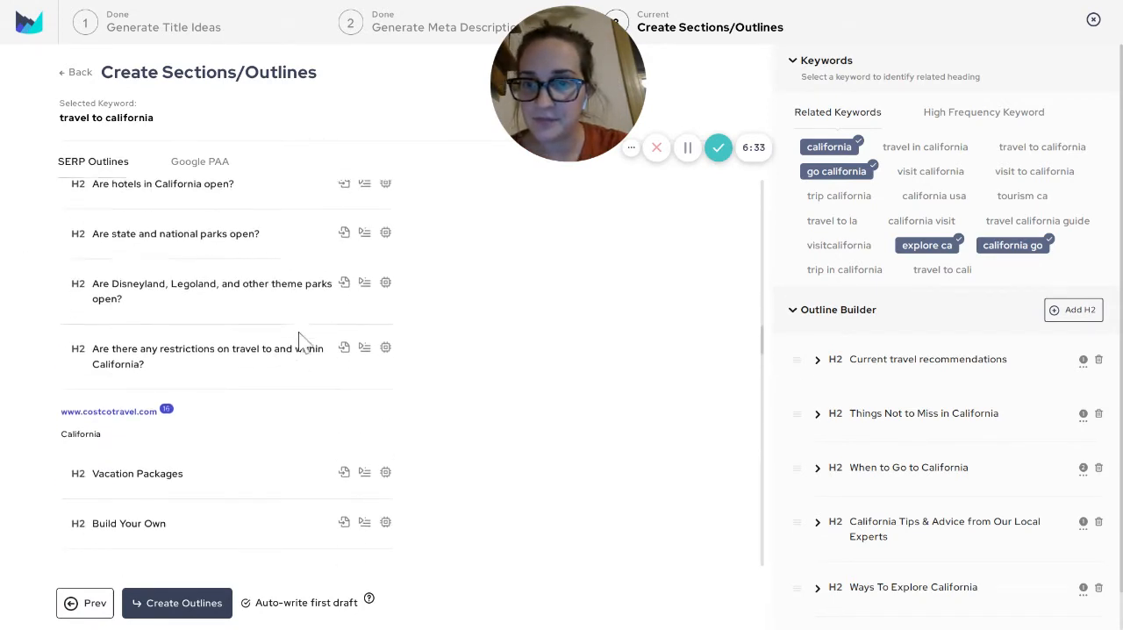
pyautogui.scroll(-3, 298, 342)
pyautogui.scroll(-3, 298, 342)
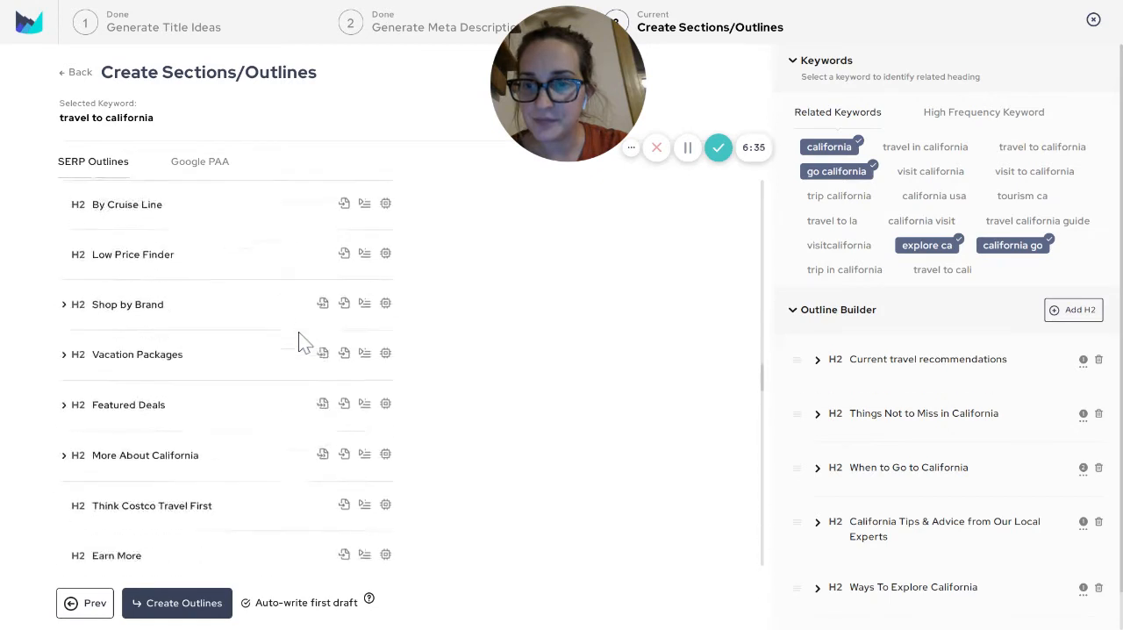
pyautogui.scroll(-6, 298, 343)
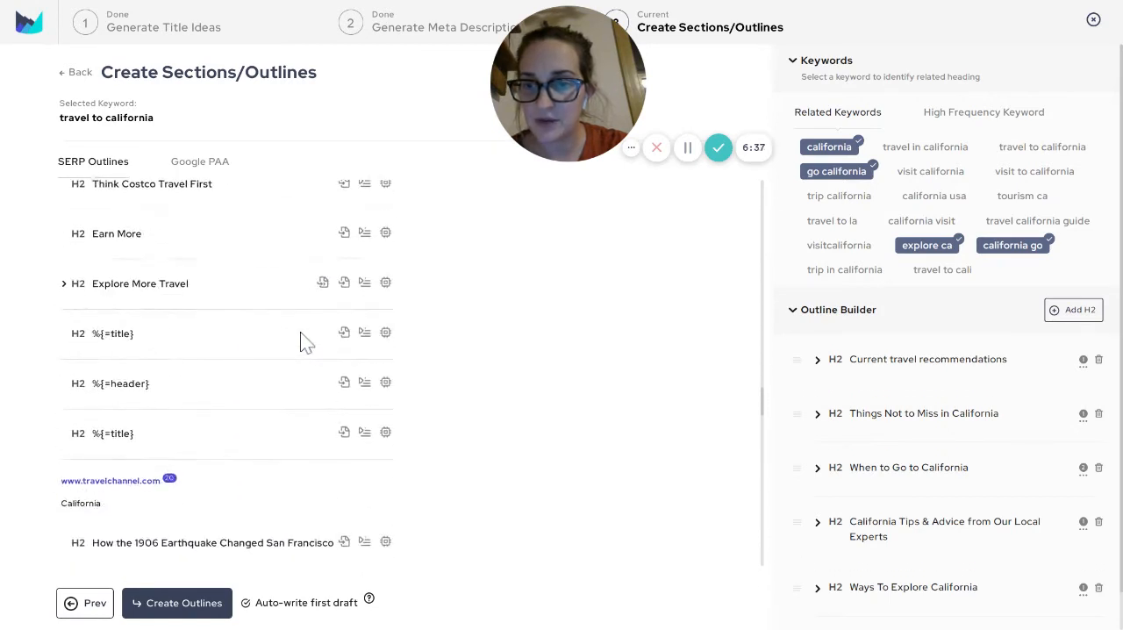
pyautogui.scroll(-1, 301, 342)
pyautogui.scroll(-1, 301, 342)
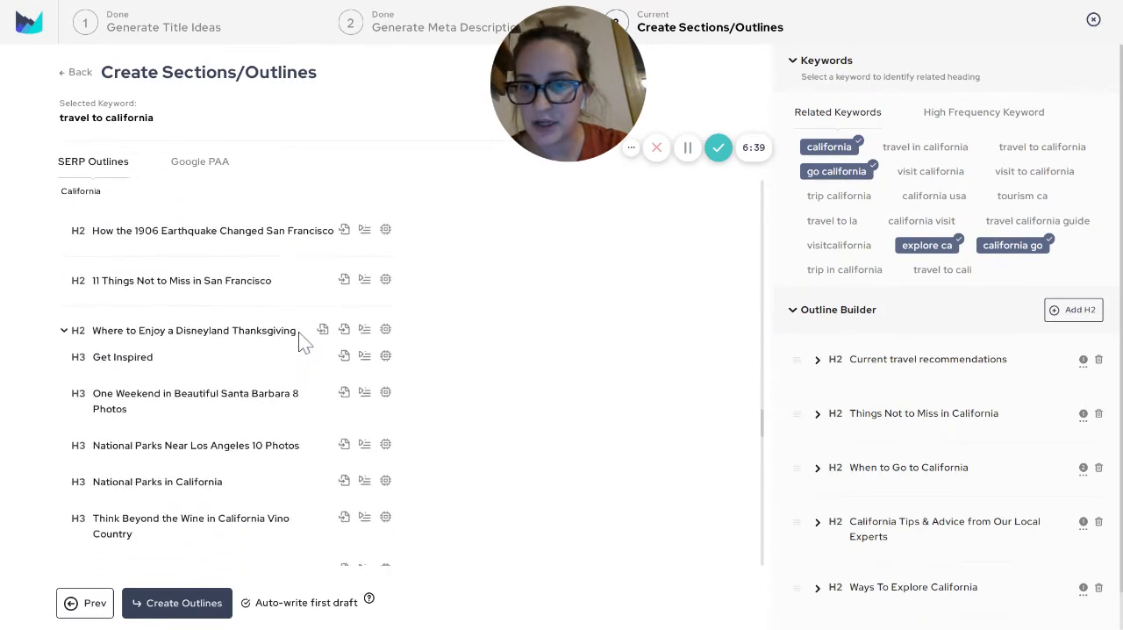
# Add suitable California headings from the travelchannel.com outline to the blog outline
pyautogui.click(201, 612)
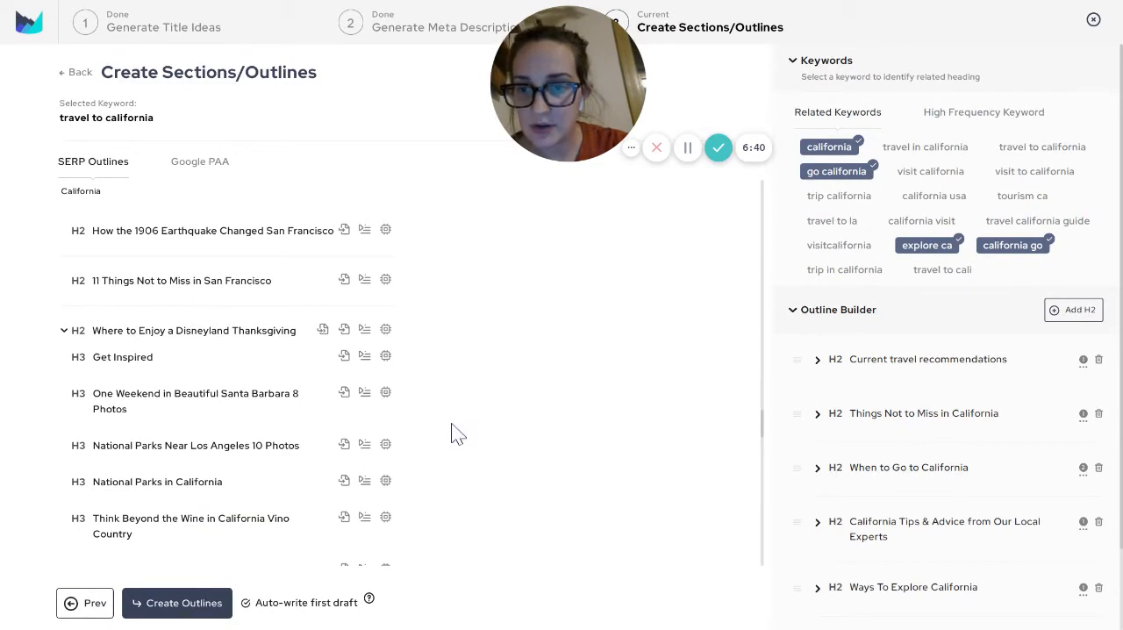
pyautogui.scroll(-1, 460, 429)
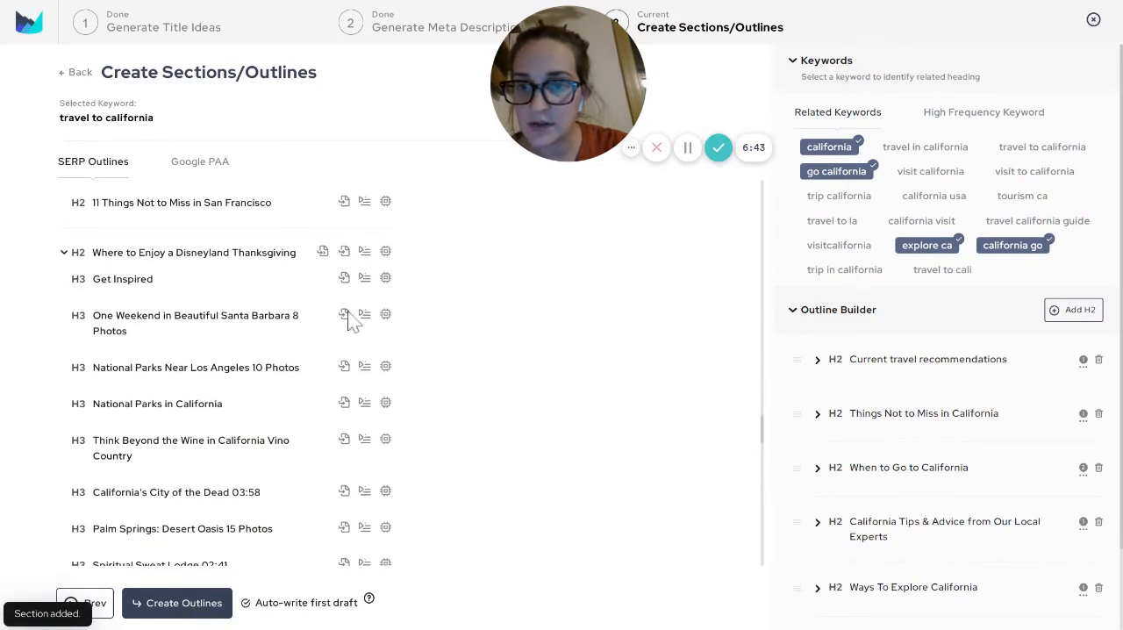
pyautogui.scroll(-3, 348, 323)
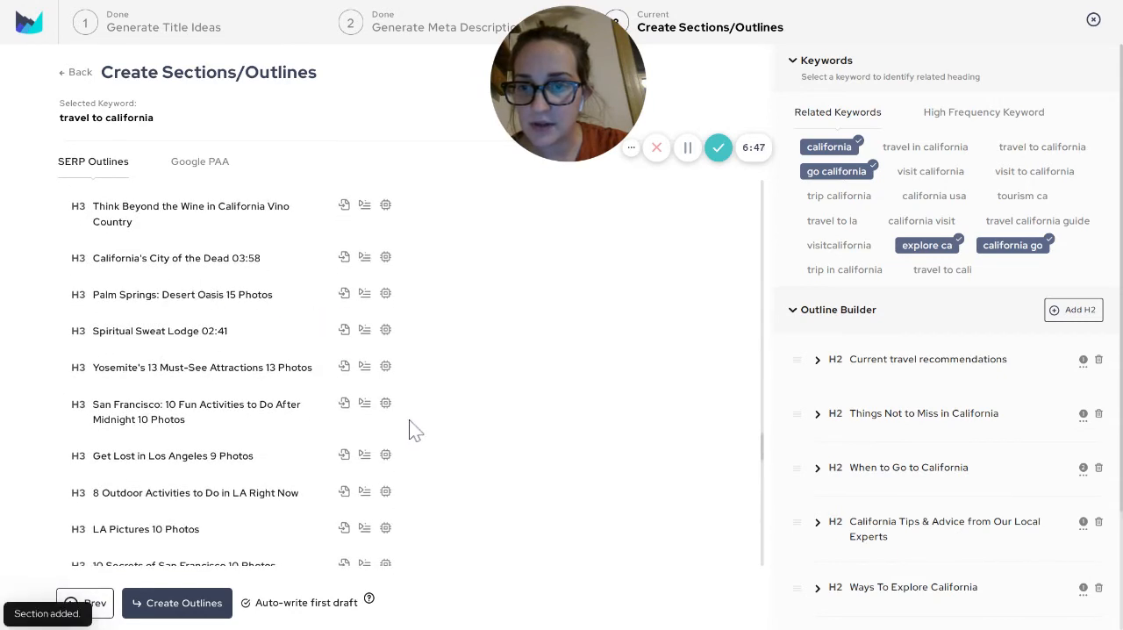
pyautogui.scroll(-1, 413, 428)
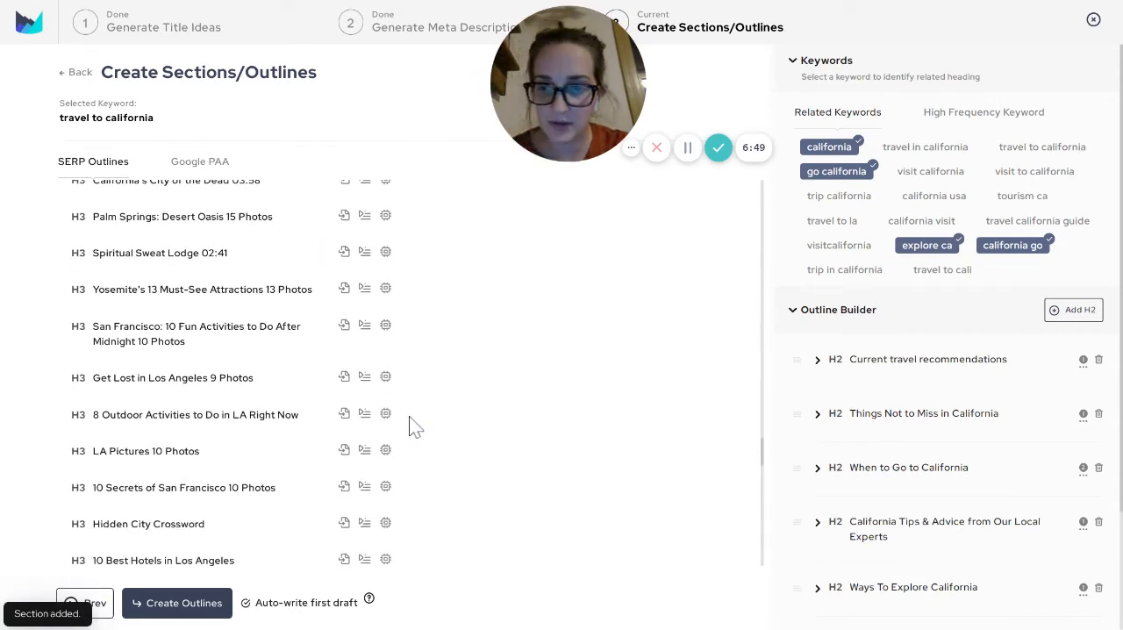
# Examine the rest of the travelchannel.com H3 headings, and return to the start of the SERP outlines
pyautogui.scroll(-1, 531, 311)
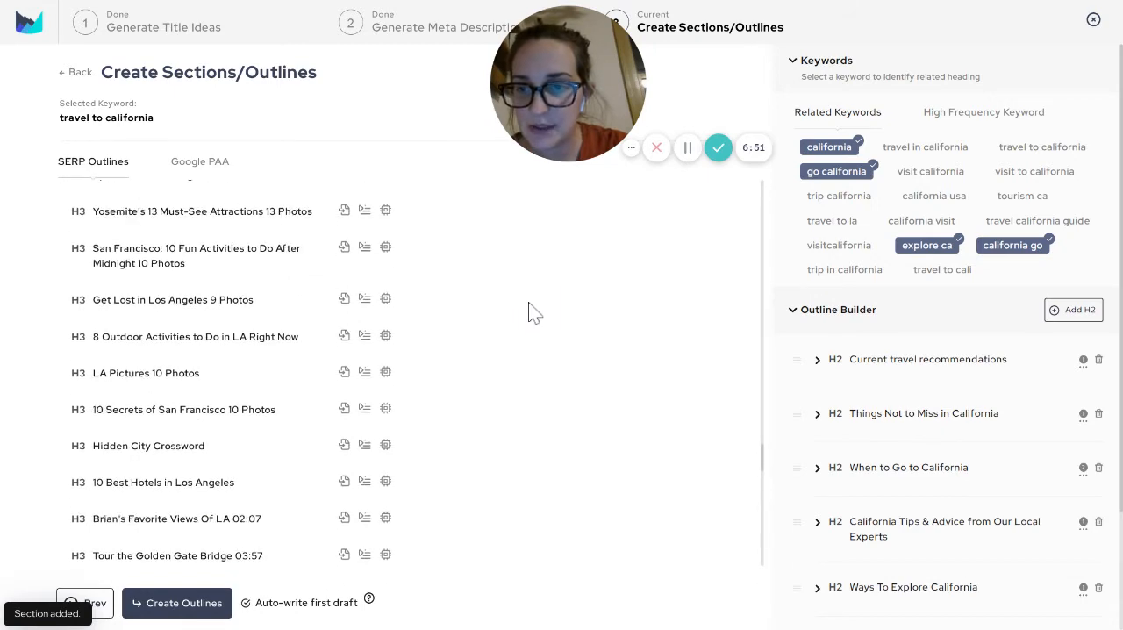
pyautogui.scroll(-1, 495, 256)
pyautogui.scroll(-5, 487, 265)
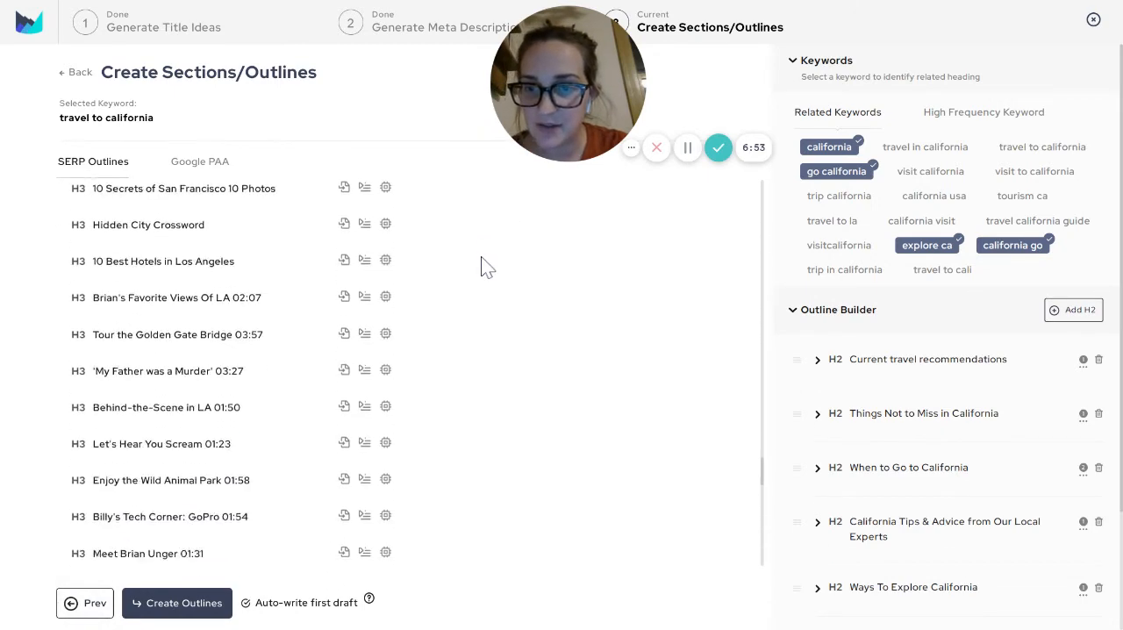
pyautogui.scroll(-10, 468, 277)
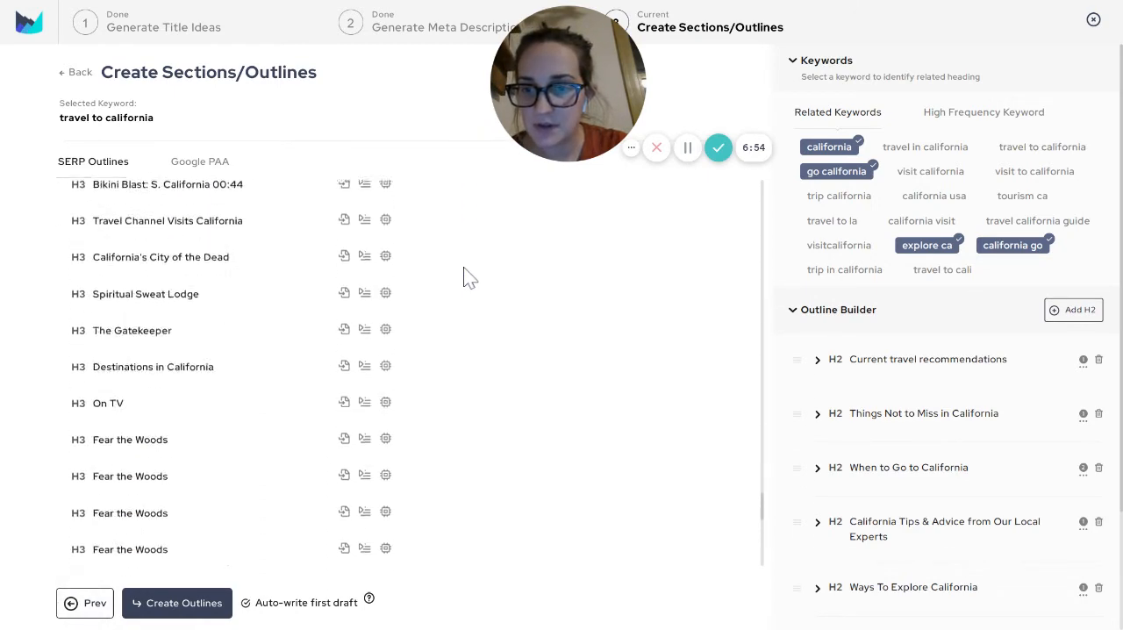
pyautogui.scroll(-2, 468, 276)
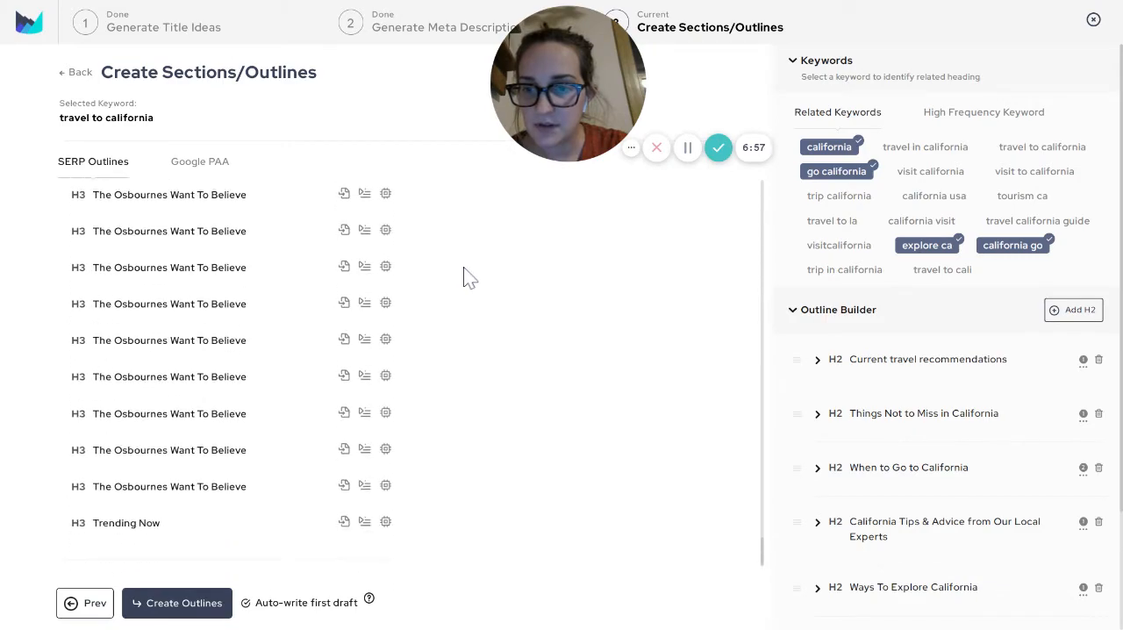
pyautogui.scroll(-10, 516, 367)
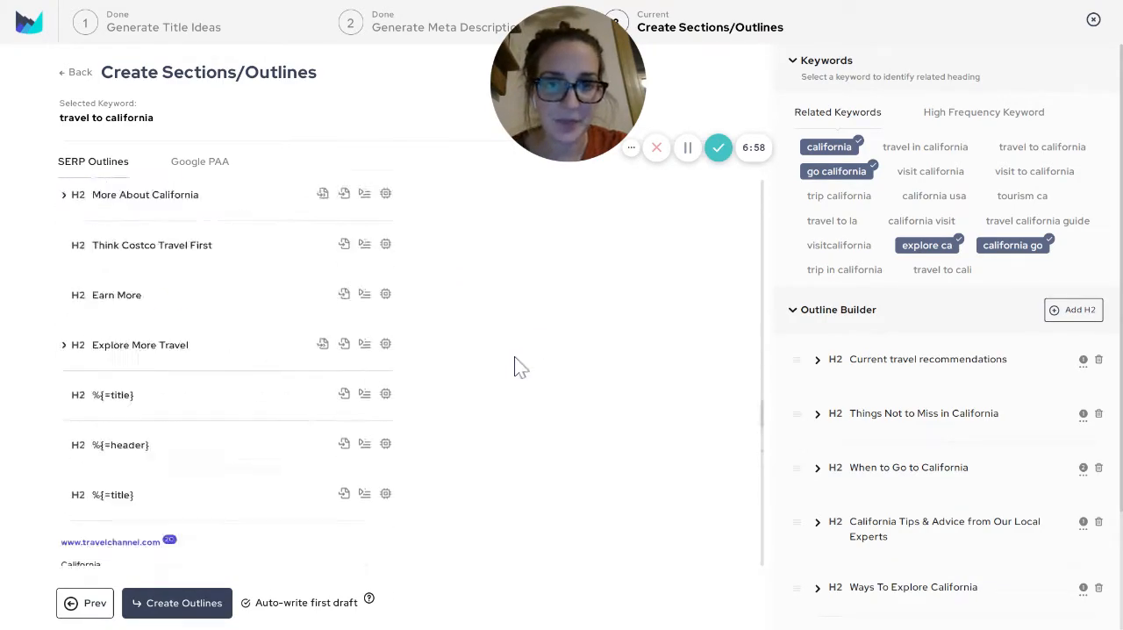
pyautogui.scroll(-10, 516, 367)
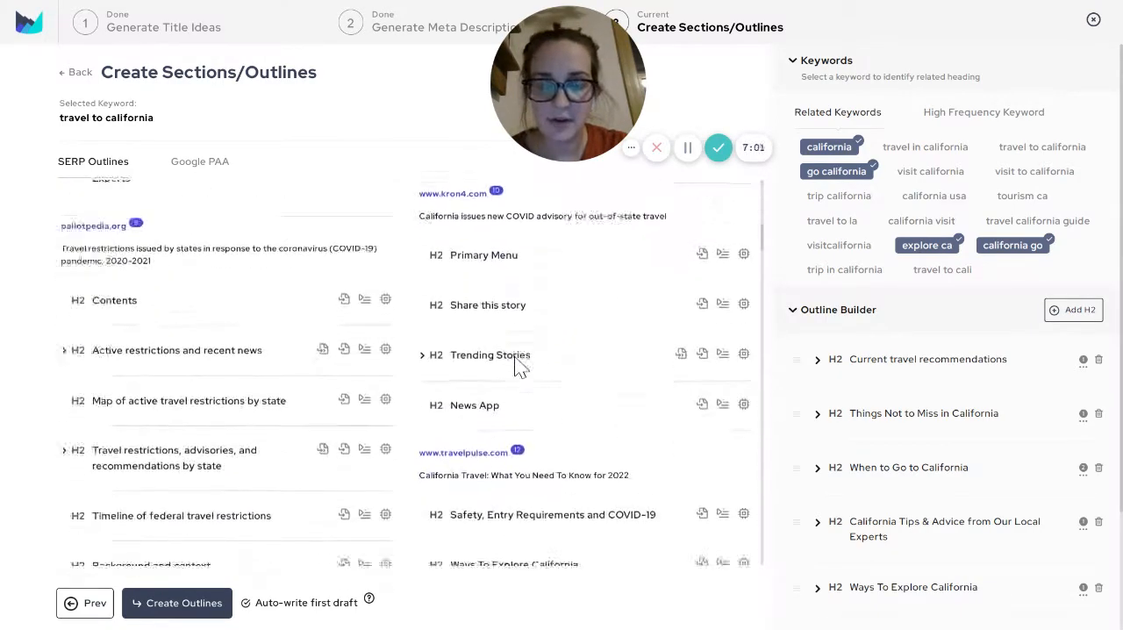
pyautogui.scroll(-5, 516, 367)
pyautogui.scroll(16, 246, 294)
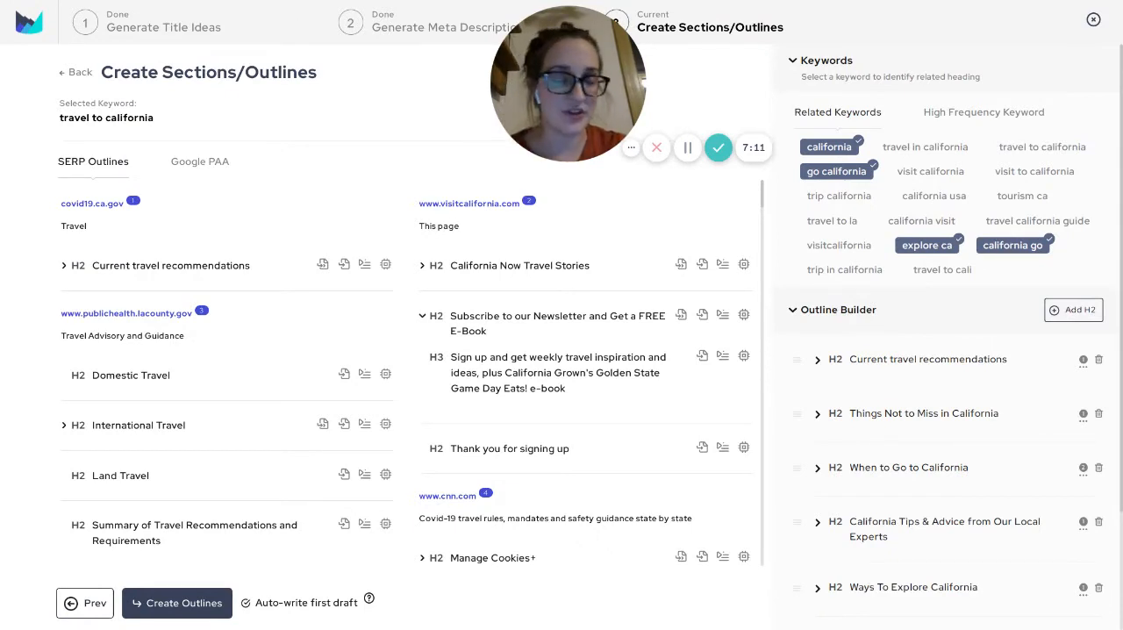
# Examine the Google PAA questions for the keyword "travel to california" for any that suit the blog outline
pyautogui.click(200, 162)
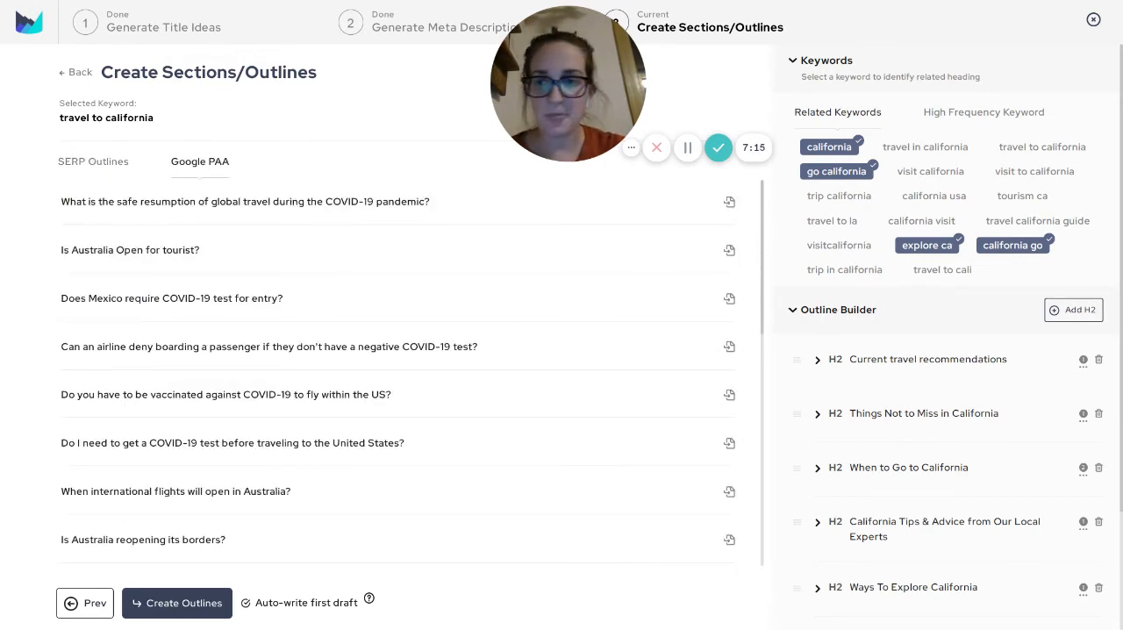
pyautogui.scroll(-2, 351, 202)
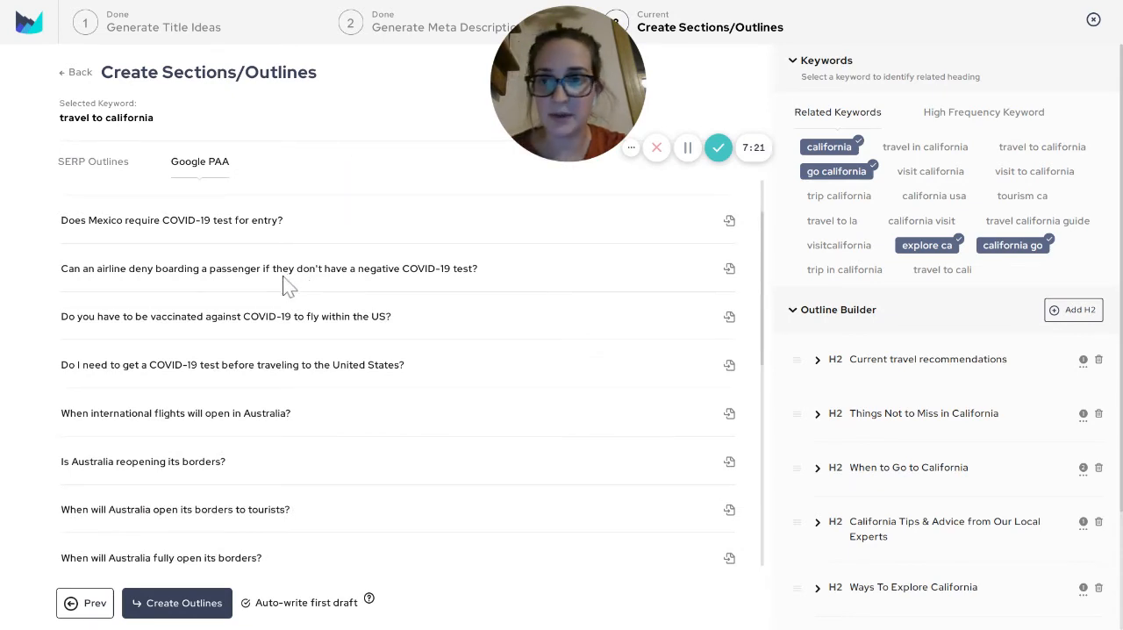
pyautogui.scroll(-1, 290, 285)
pyautogui.scroll(-1, 184, 252)
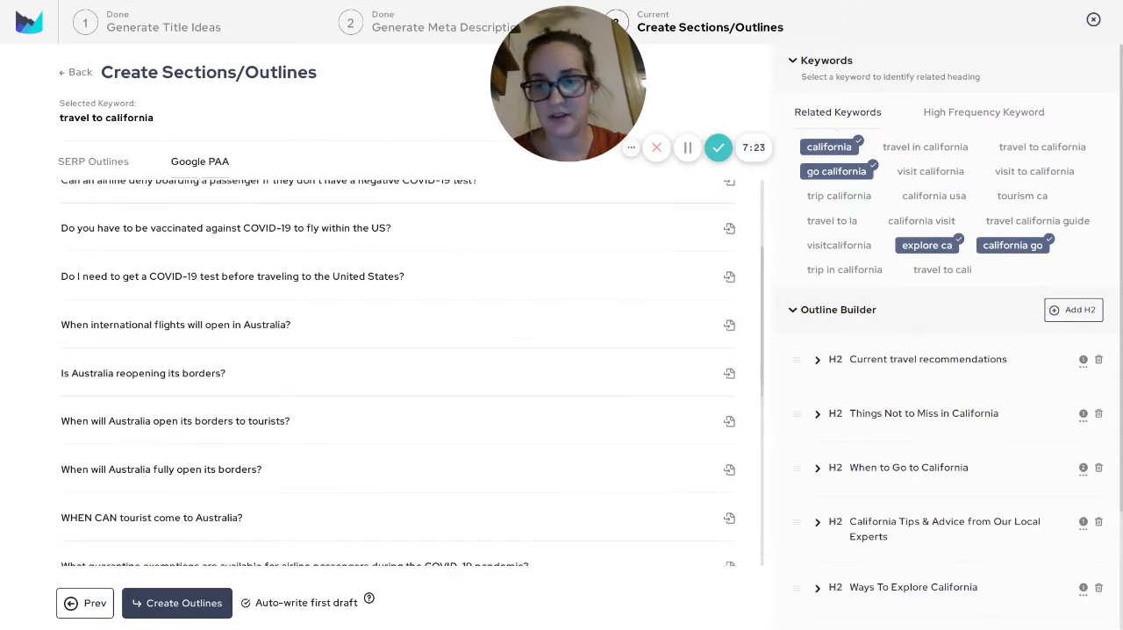
pyautogui.scroll(-1, 188, 395)
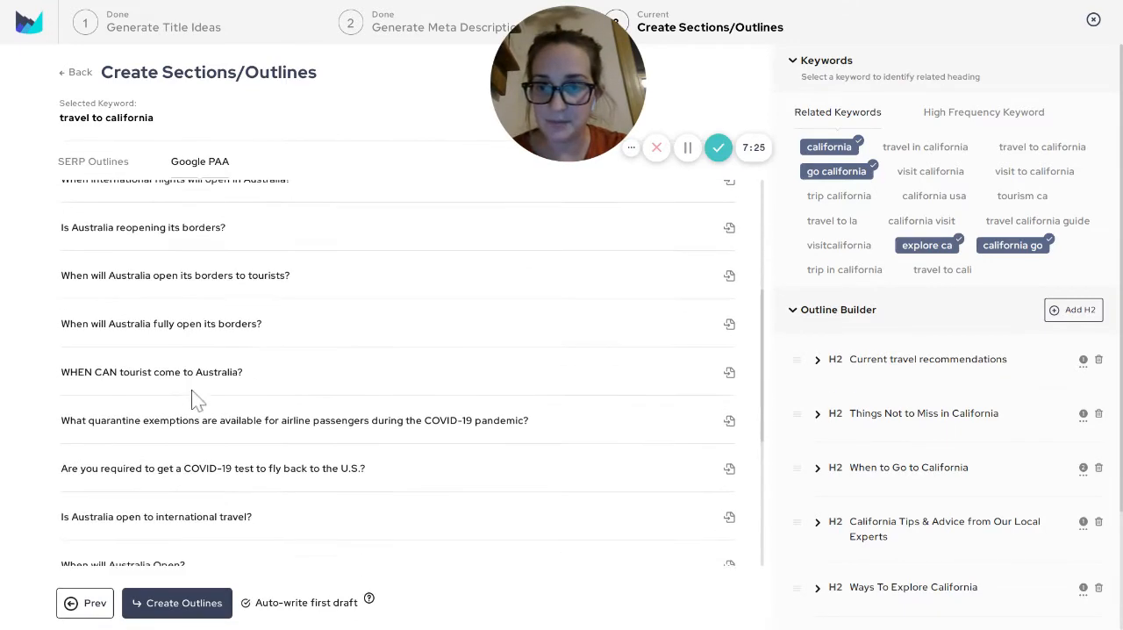
pyautogui.scroll(-1, 201, 367)
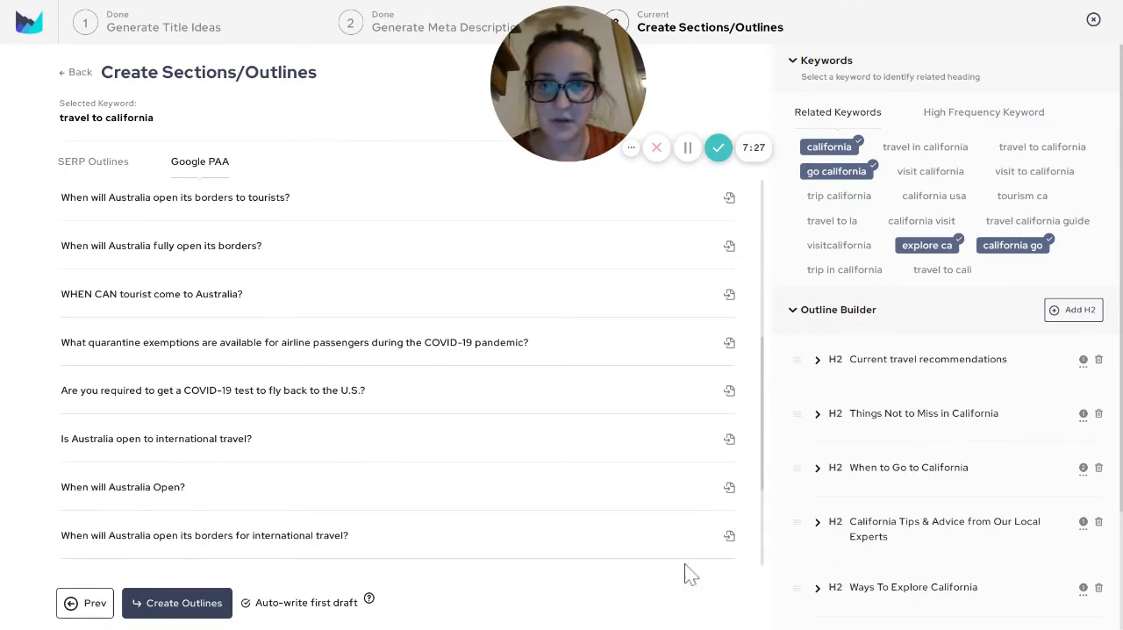
pyautogui.scroll(-1, 617, 439)
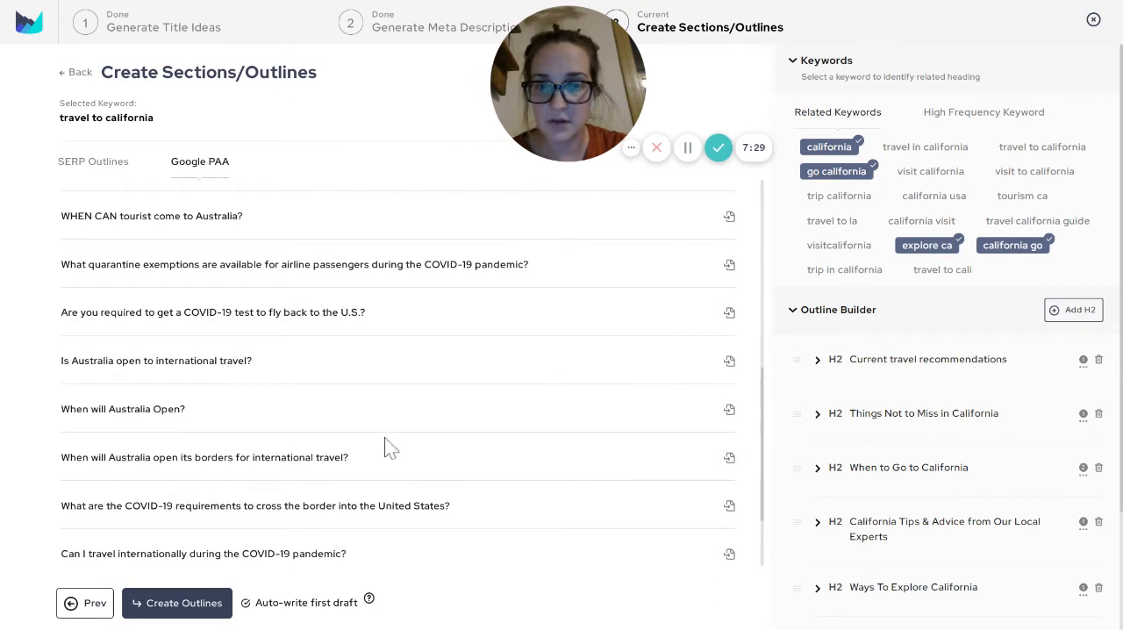
pyautogui.scroll(-1, 419, 334)
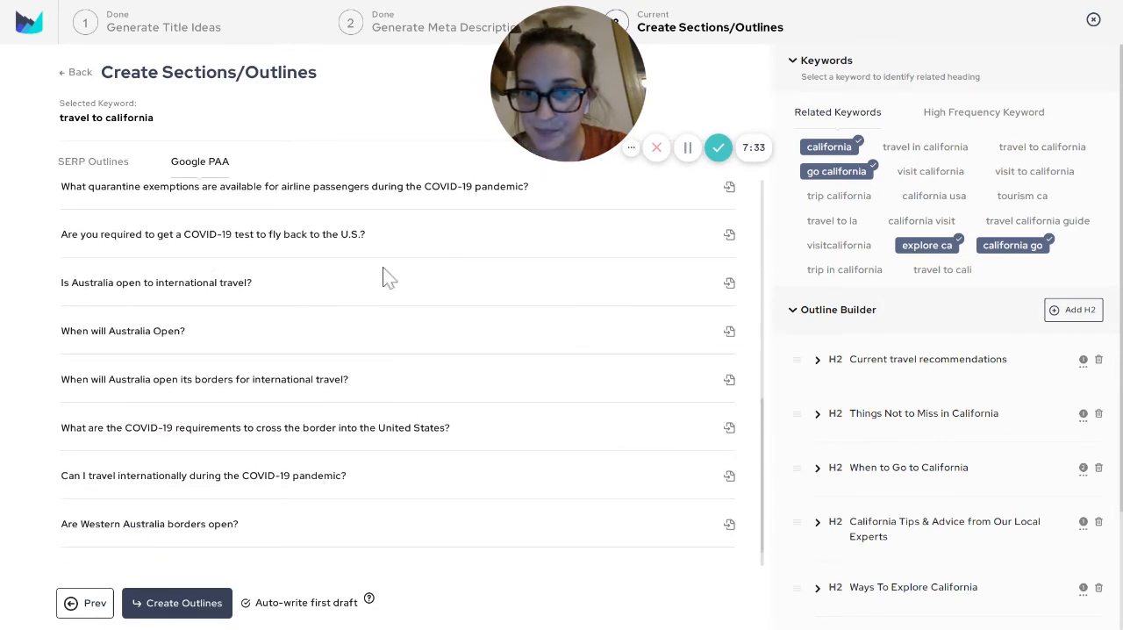
pyautogui.scroll(-1, 383, 275)
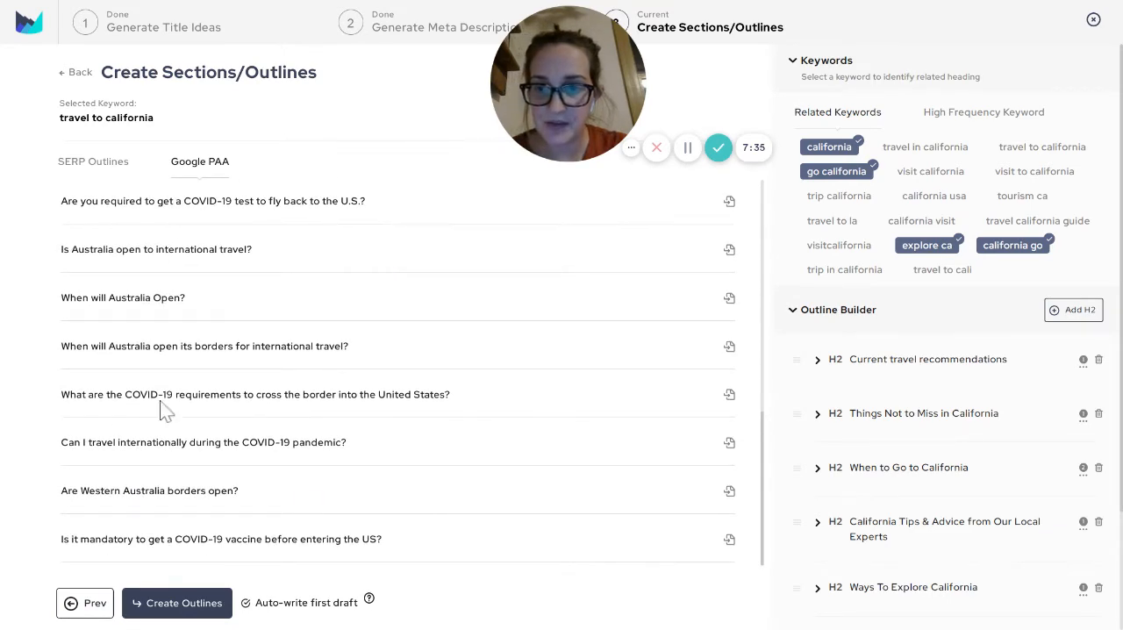
pyautogui.scroll(6, 252, 212)
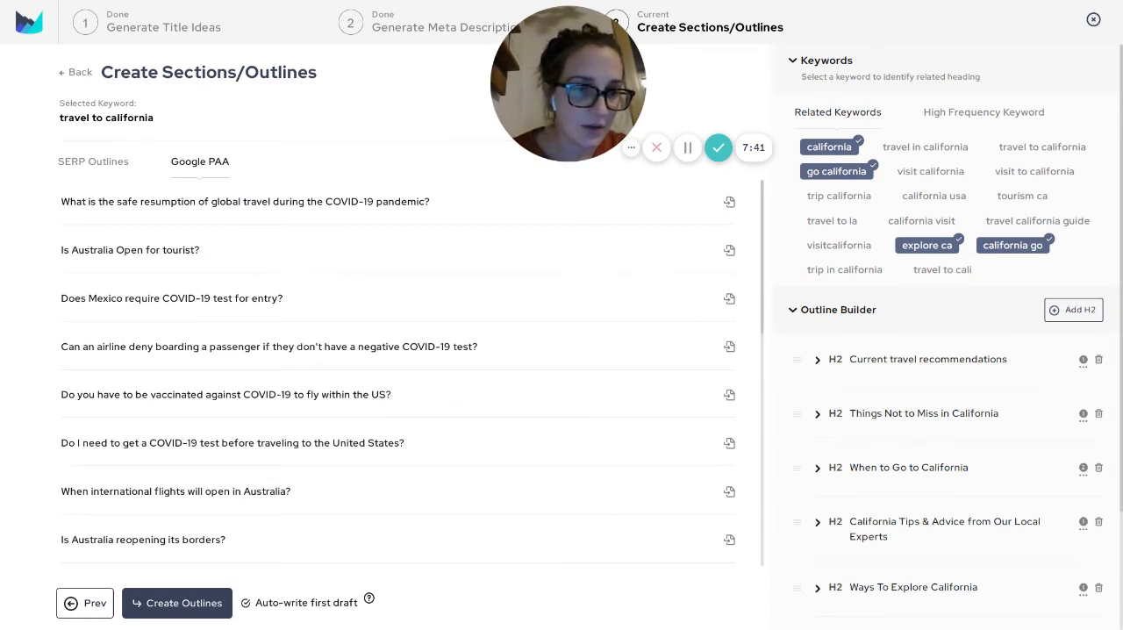
# Remove the H2 "California Tips & Advice from Our Local Experts" from the outline, and expand the Theme Parks heading
pyautogui.click(1099, 522)
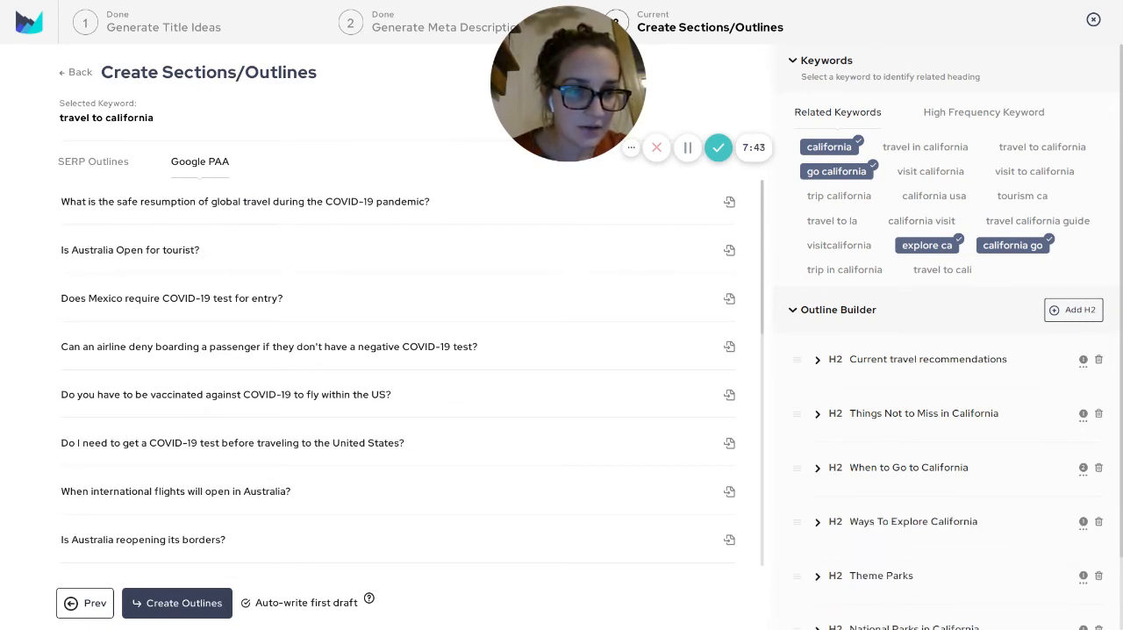
pyautogui.scroll(-1, 1067, 619)
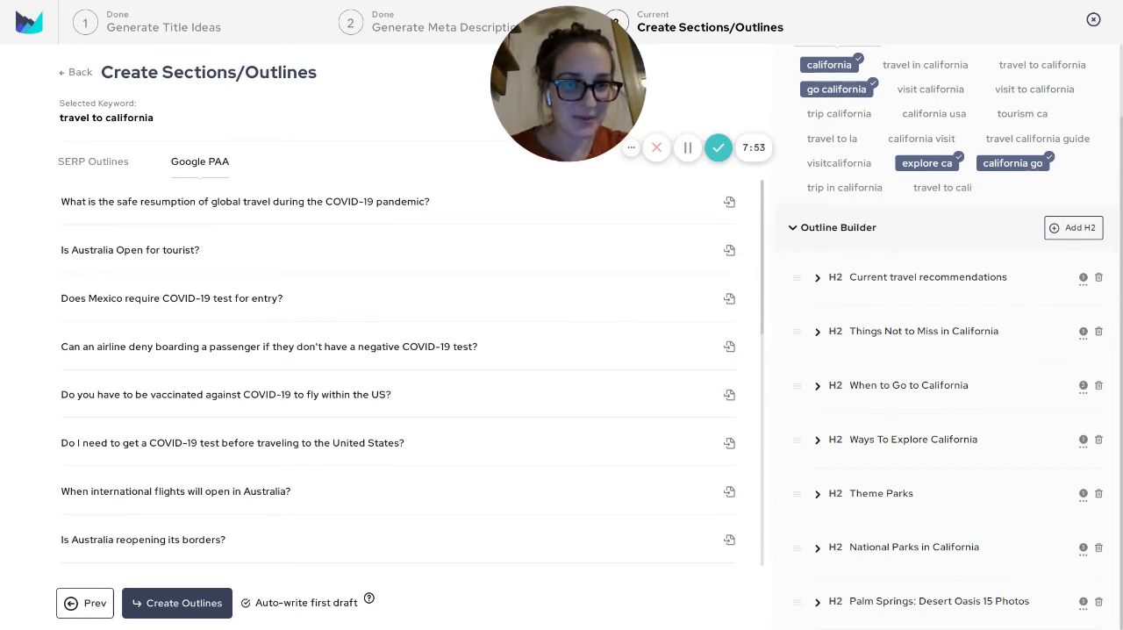
pyautogui.click(1035, 496)
pyautogui.scroll(-1, 1098, 537)
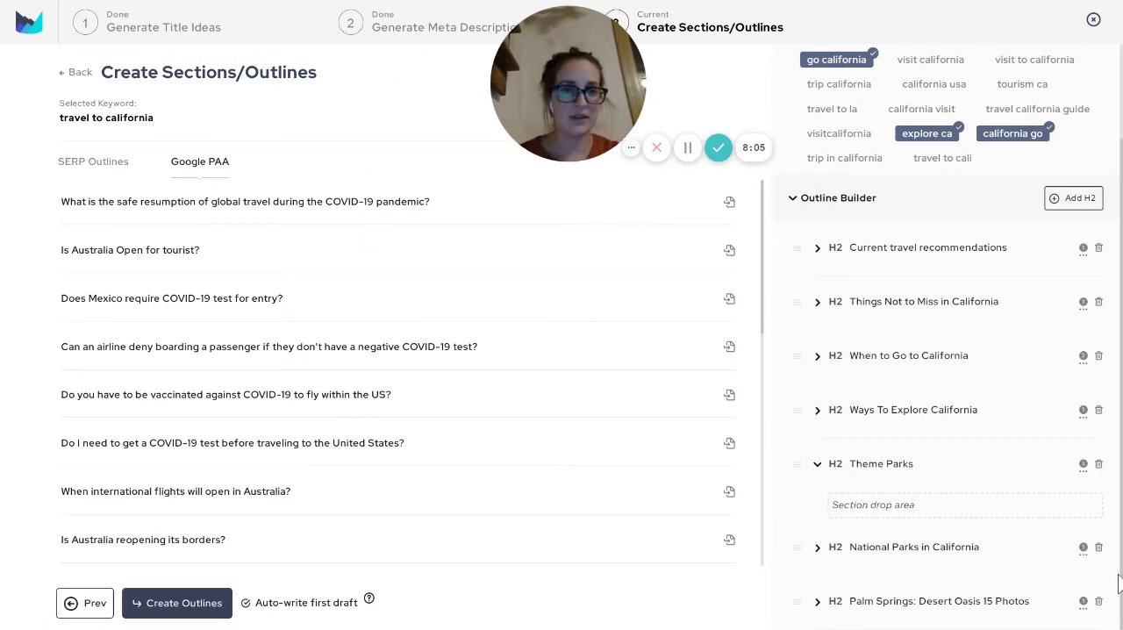
pyautogui.scroll(2, 1016, 215)
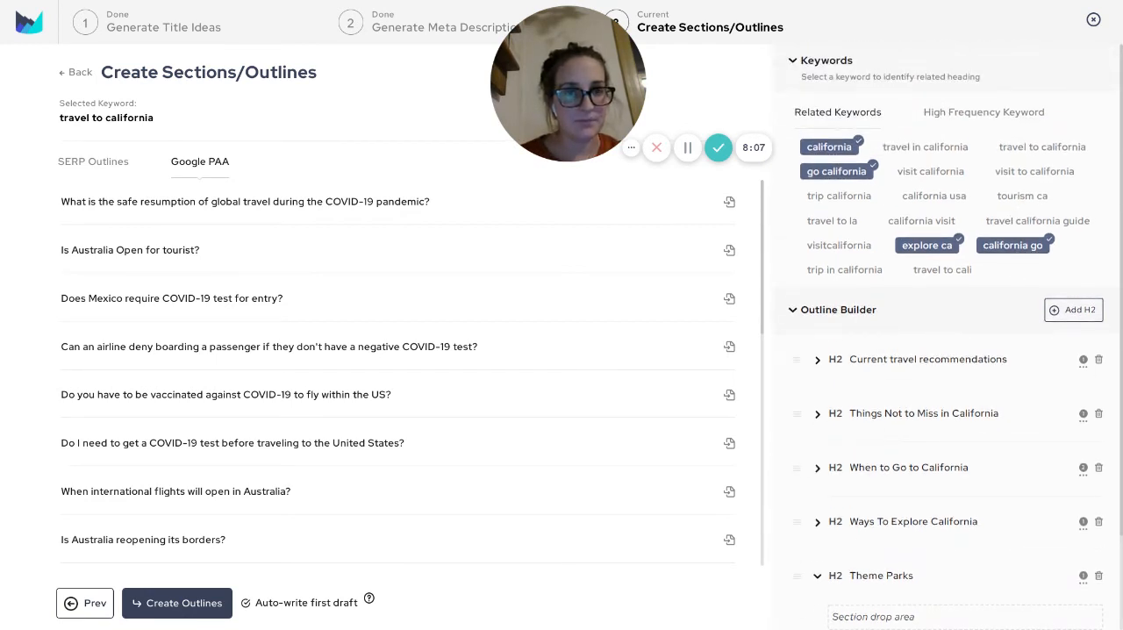
# Check the high-frequency keywords, and collapse the Keywords section above the outline
pyautogui.click(984, 113)
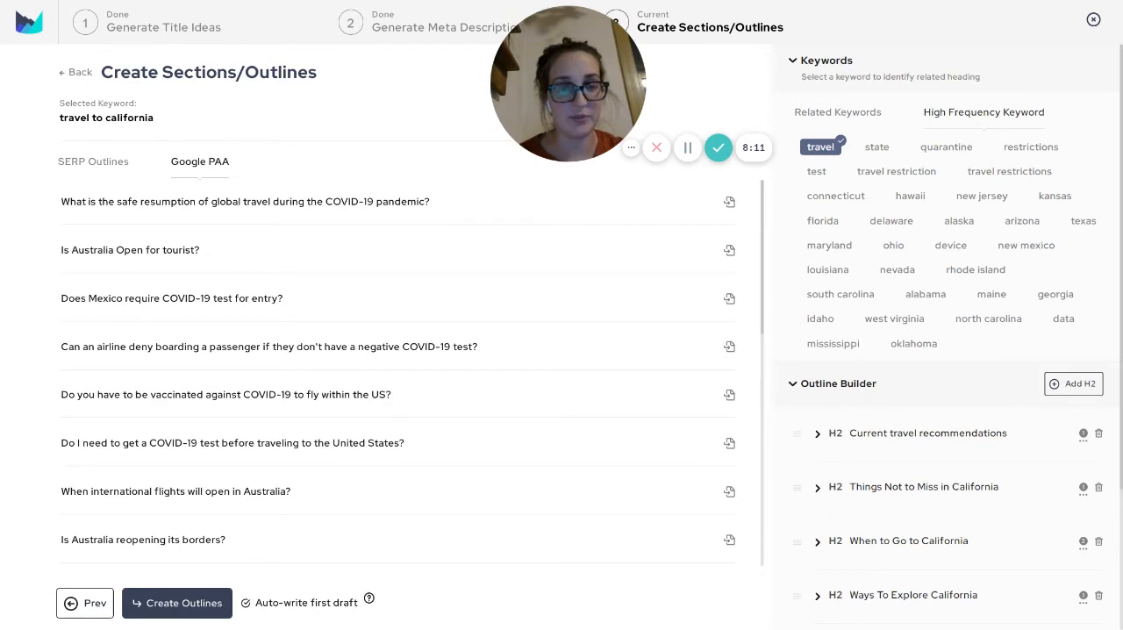
pyautogui.click(837, 112)
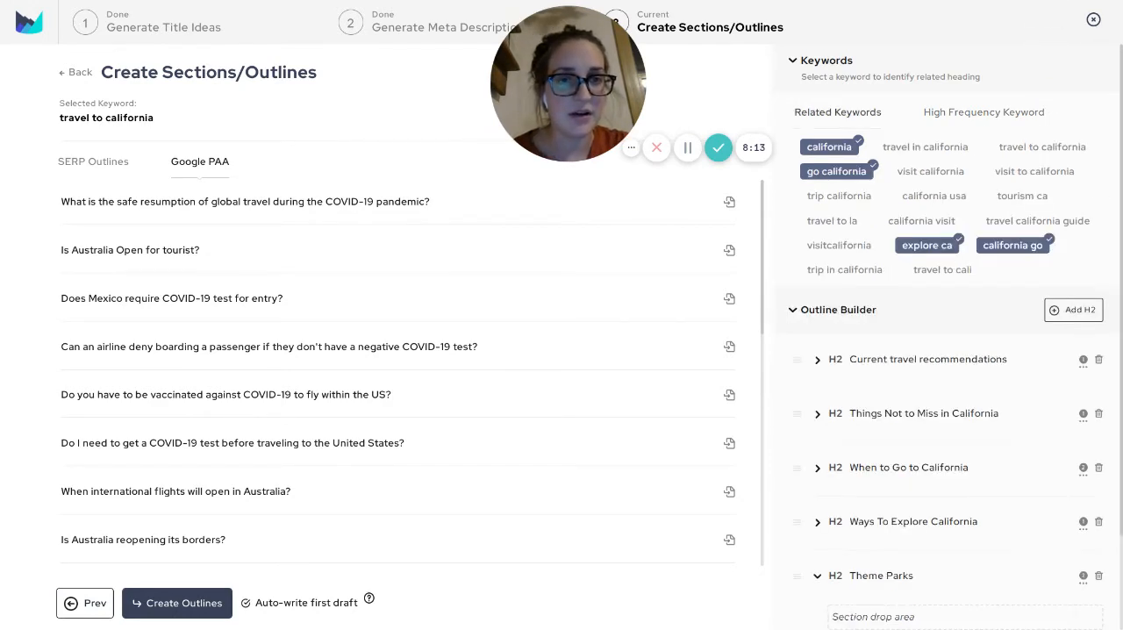
pyautogui.click(795, 61)
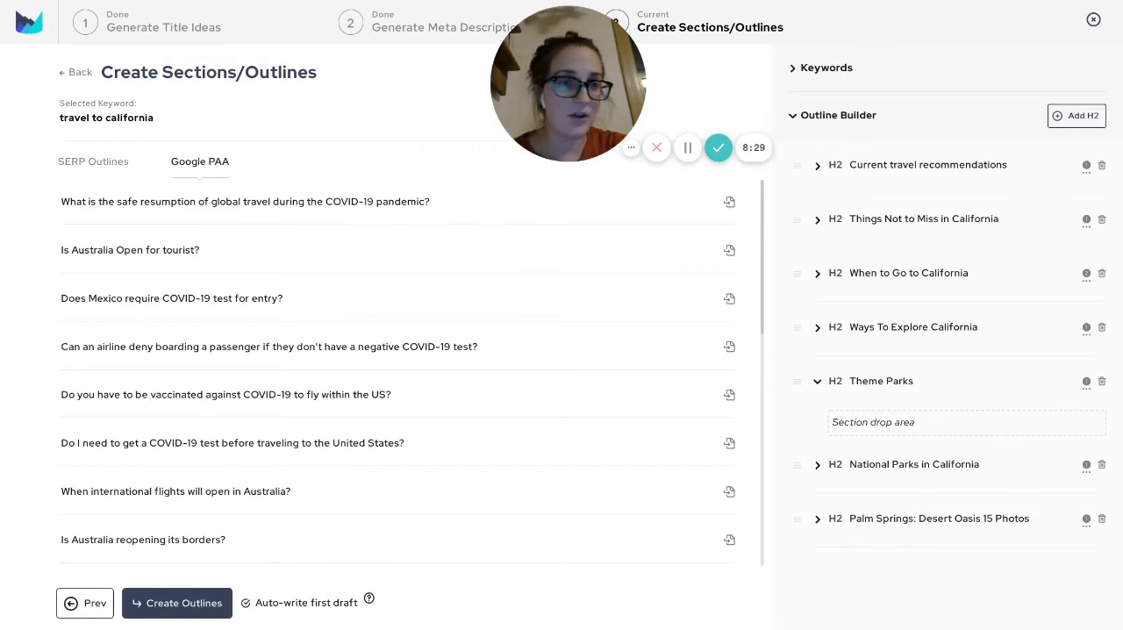
# Add a custom H2 heading "RV Travel and Rest Stops in California" to the outline
pyautogui.click(1076, 116)
pyautogui.doubleClick(923, 165)
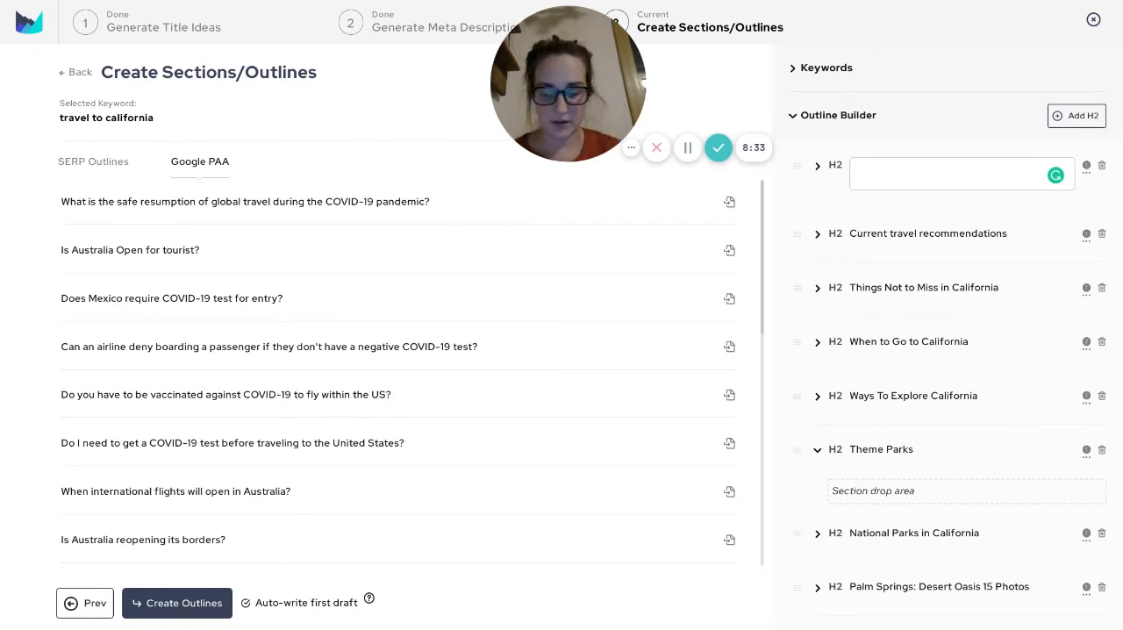
pyautogui.write('RV Tra')
pyautogui.press('BackSpace')
pyautogui.press('BackSpace')
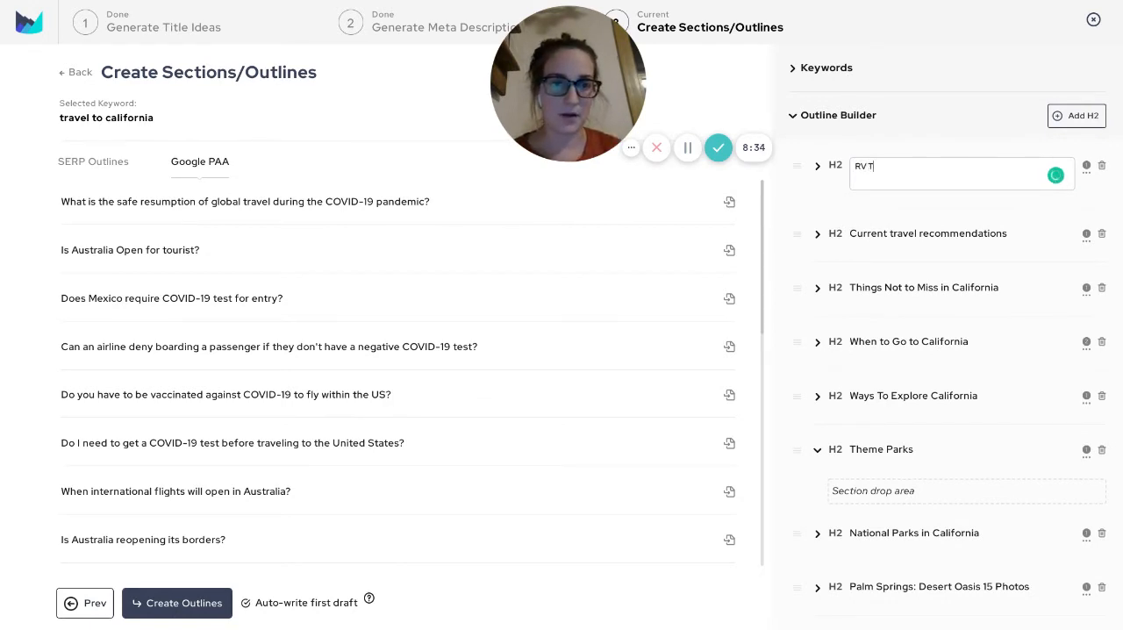
pyautogui.write('rave;l and')
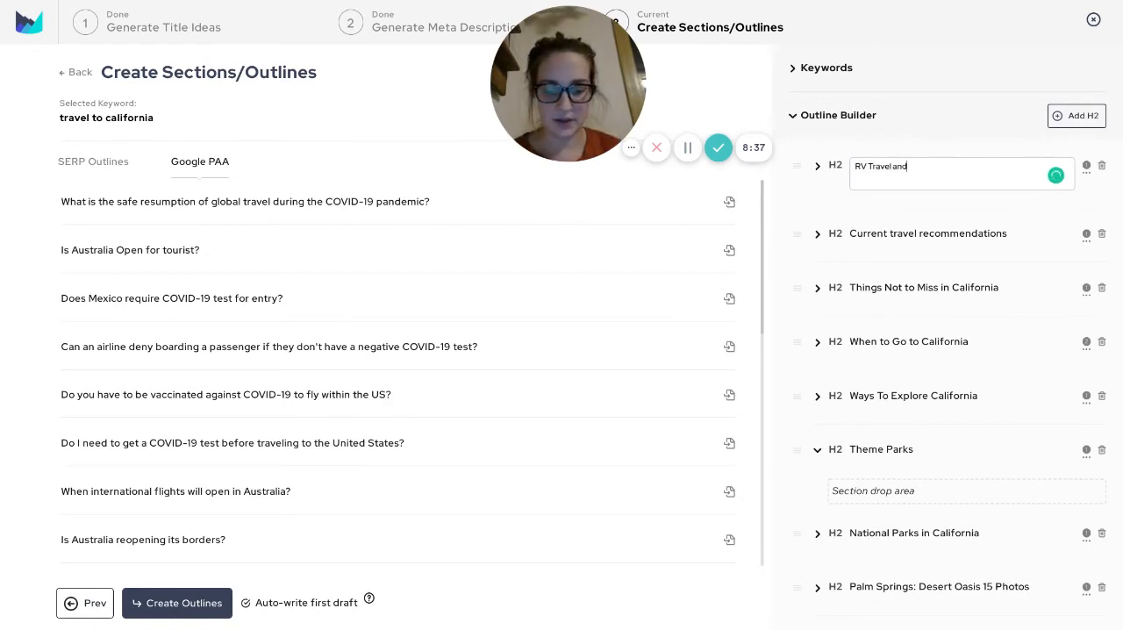
pyautogui.write(' Rest Stops in')
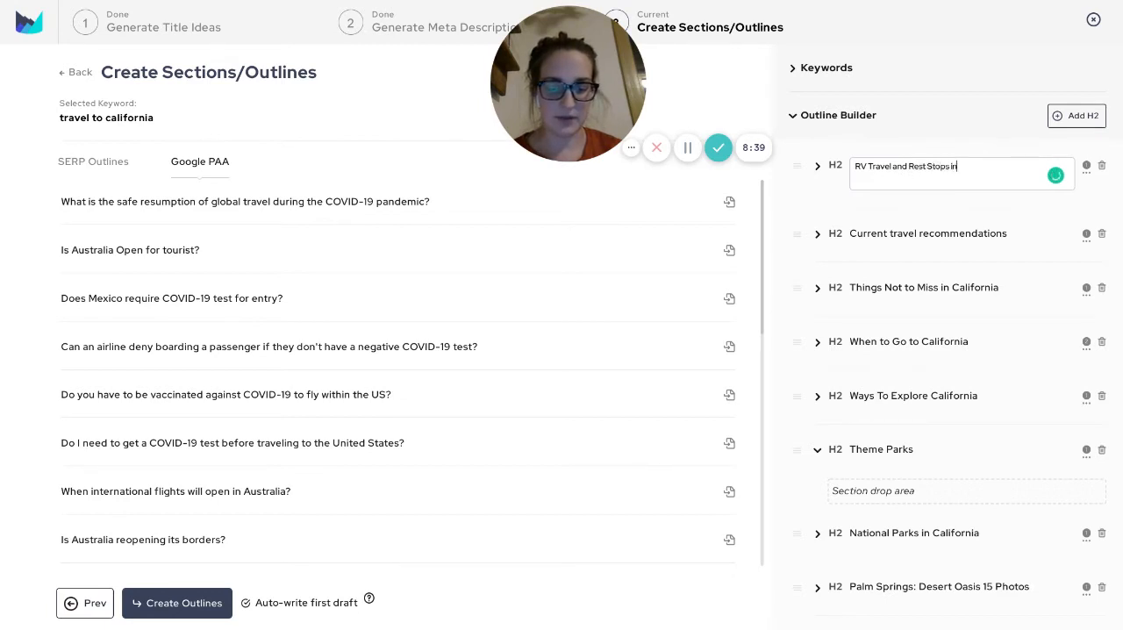
pyautogui.write(' California')
# Extend the new heading to "Popular RV Travel and Rest Stops in California"
pyautogui.click(856, 166)
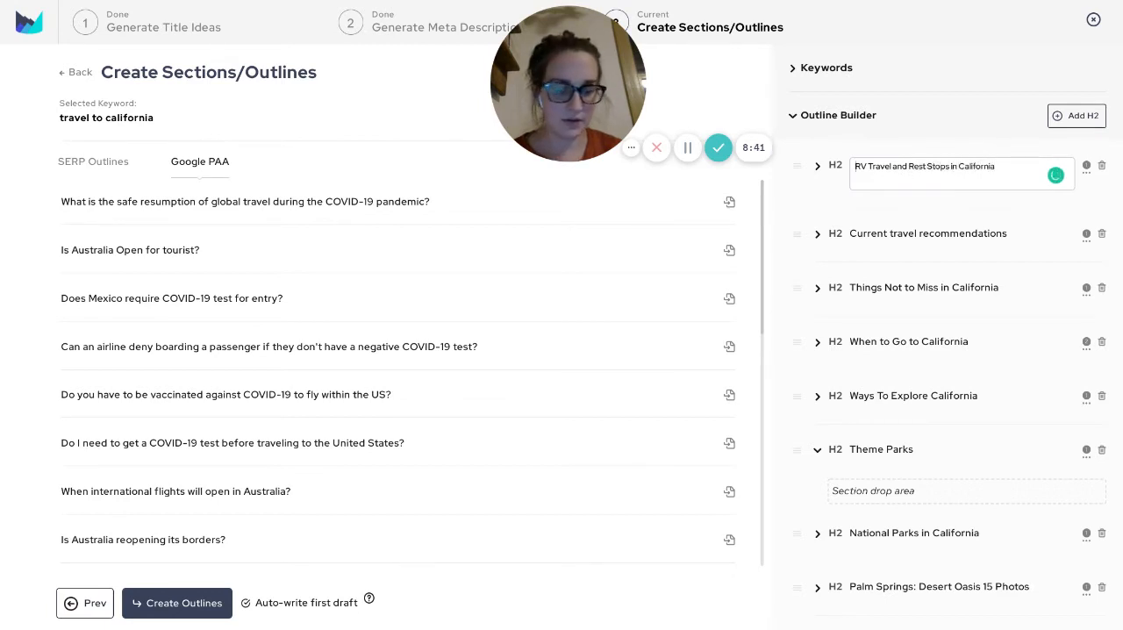
pyautogui.write('P{opular')
pyautogui.press('BackSpace')
pyautogui.press('BackSpace')
pyautogui.press('BackSpace')
pyautogui.press('BackSpace')
pyautogui.press('BackSpace')
pyautogui.press('BackSpace')
pyautogui.press('BackSpace')
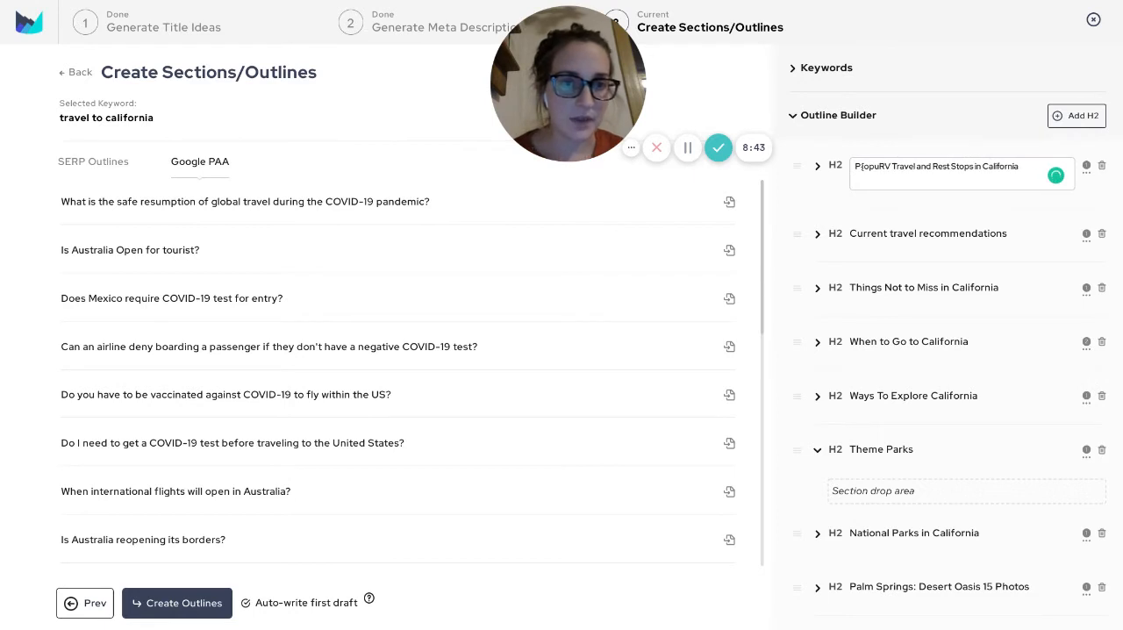
pyautogui.write('opular')
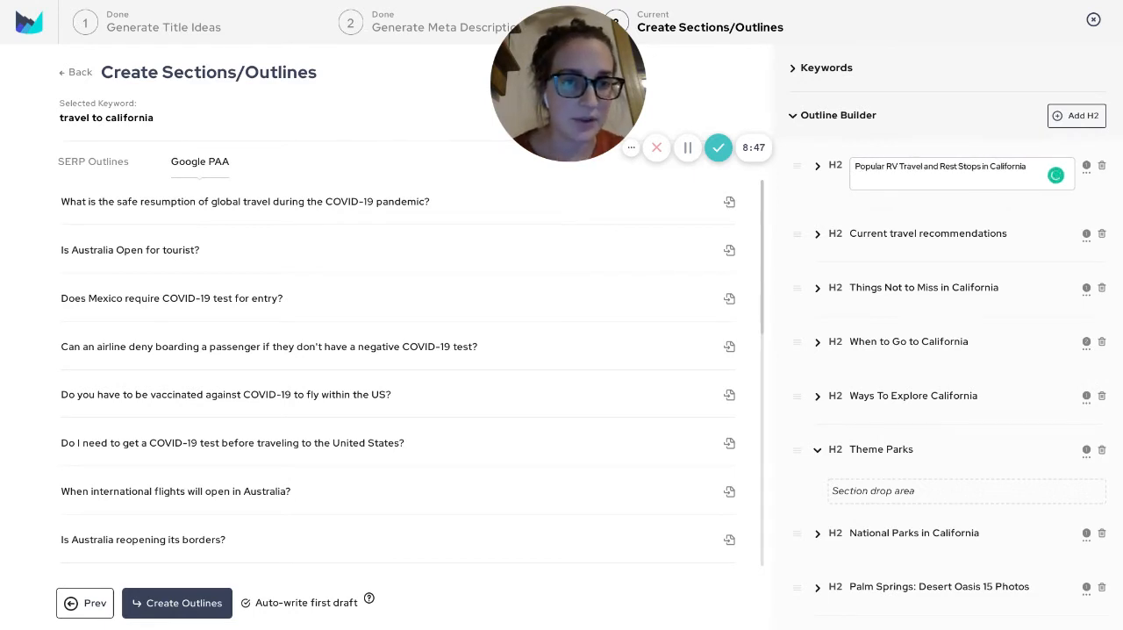
pyautogui.press('Return')
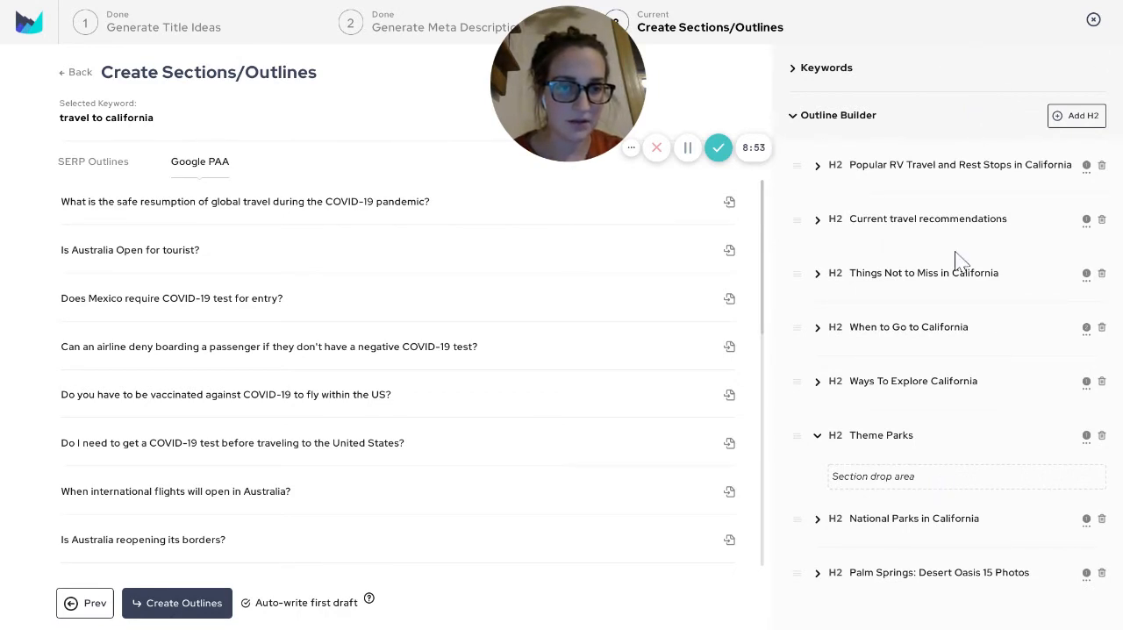
# Move the RV travel heading down the outline, placing it as an H2 between Ways To Explore California and Theme Parks
pyautogui.moveTo(958, 165); pyautogui.dragTo(965, 485)
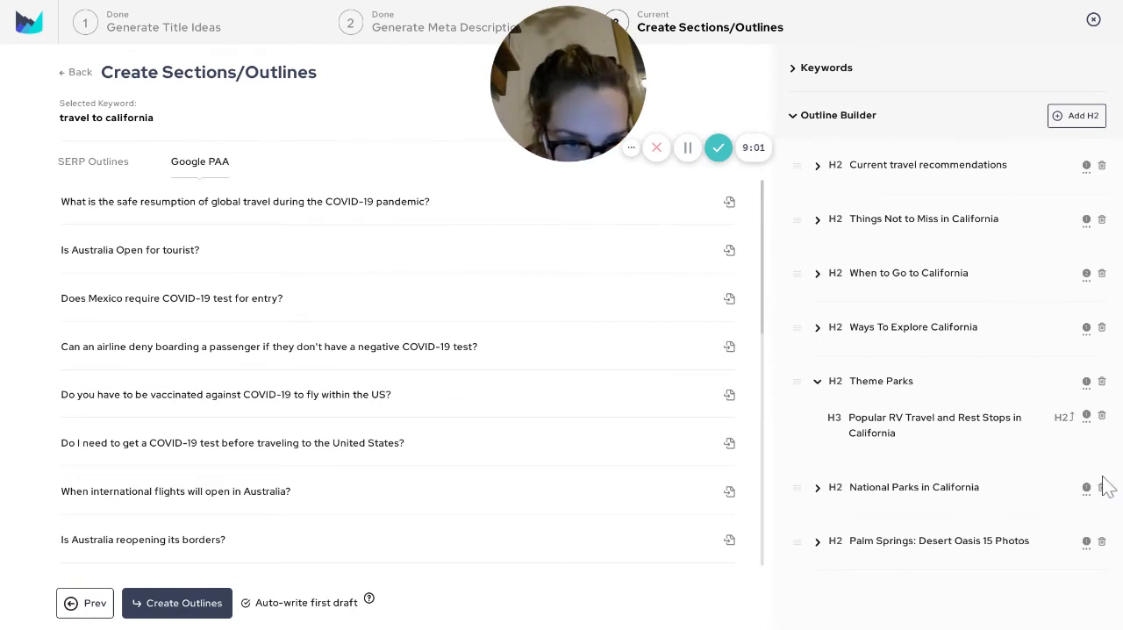
pyautogui.click(1065, 418)
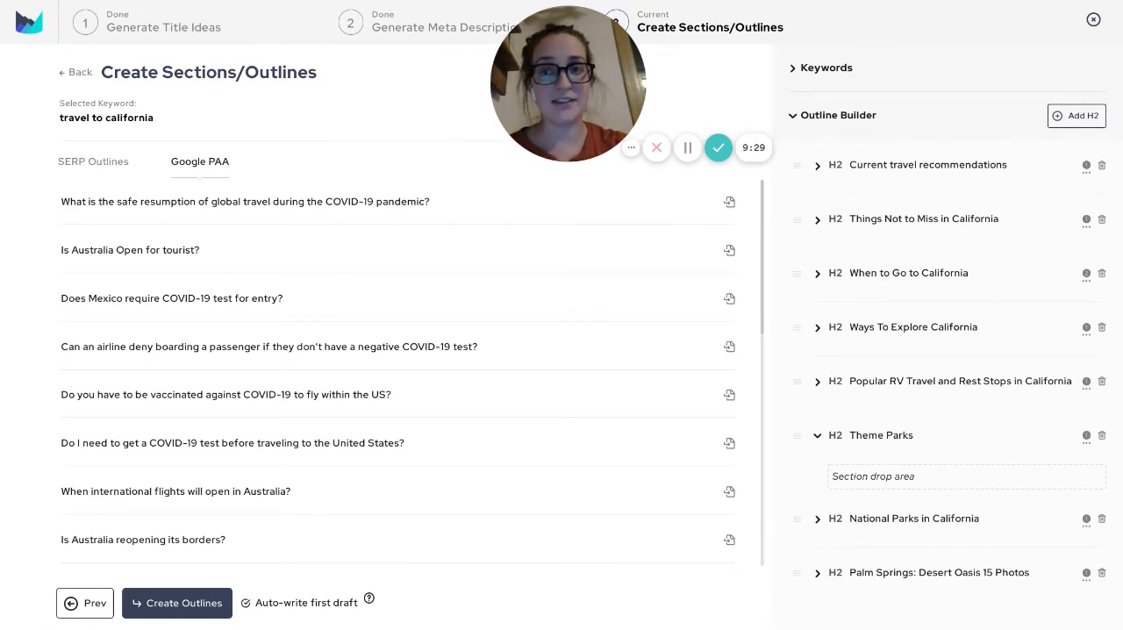
# Create the outlines with an auto-written first draft, and collapse the Current travel recommendations section in the Section Builder
pyautogui.click(178, 603)
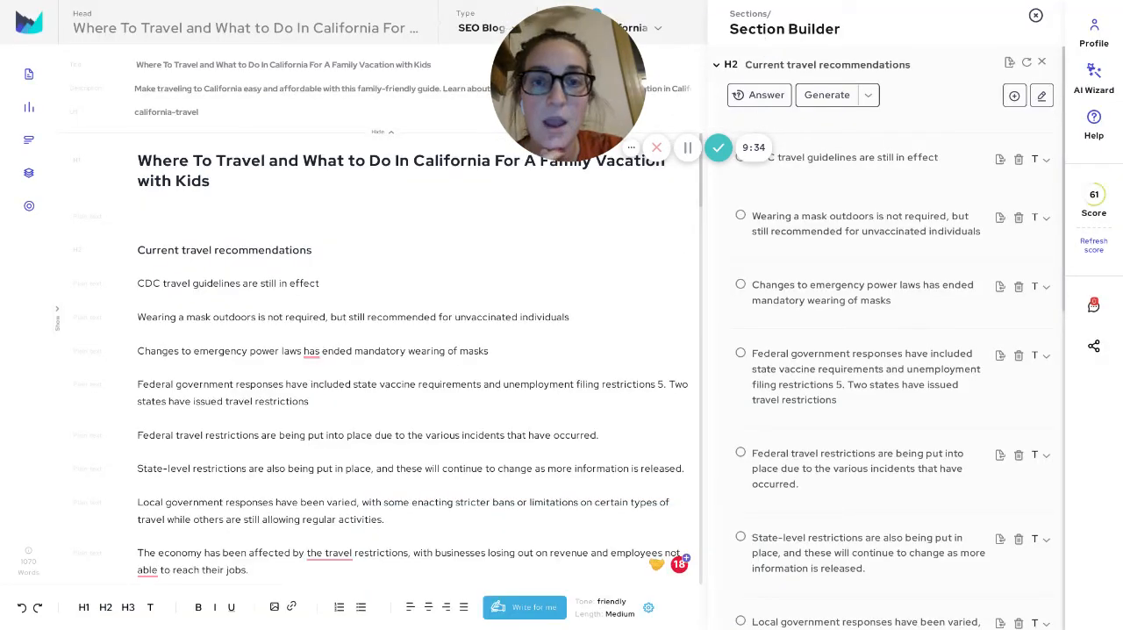
pyautogui.moveTo(568, 86); pyautogui.dragTo(83, 383)
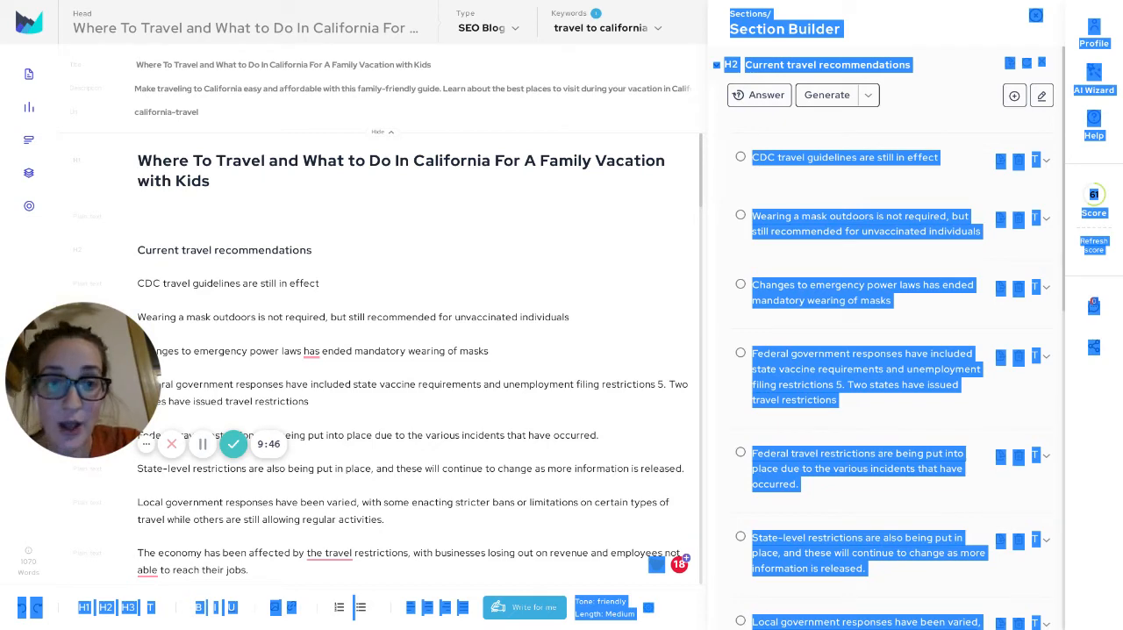
pyautogui.click(960, 98)
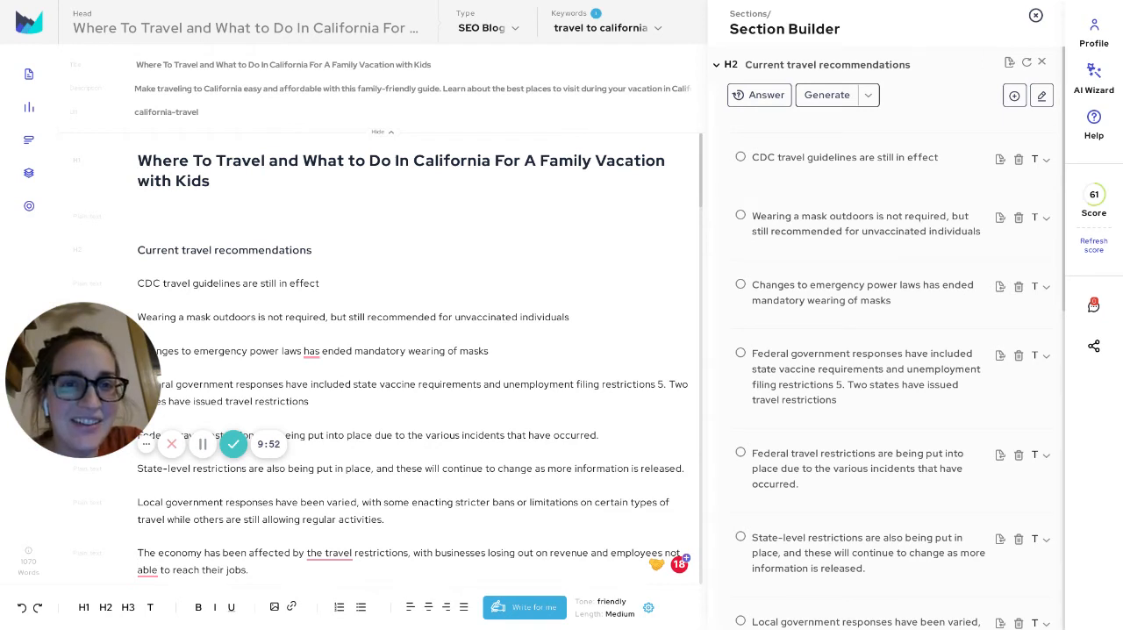
pyautogui.click(717, 65)
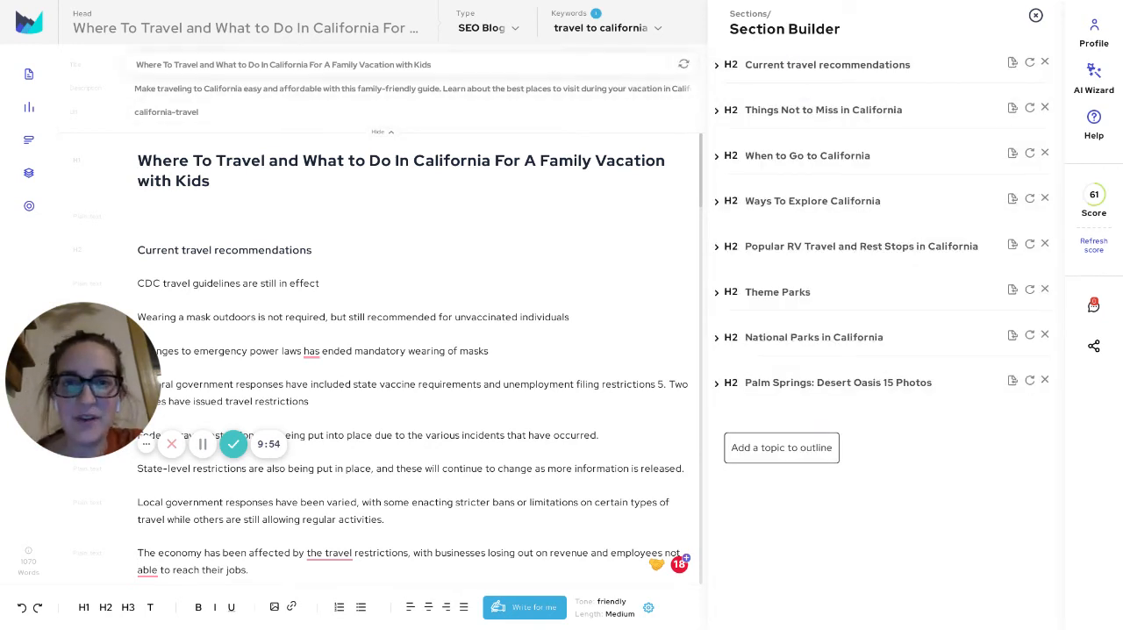
# Check the document's recent keyword search and read the auto-written draft from the title down to the Ways To Explore California section
pyautogui.click(616, 28)
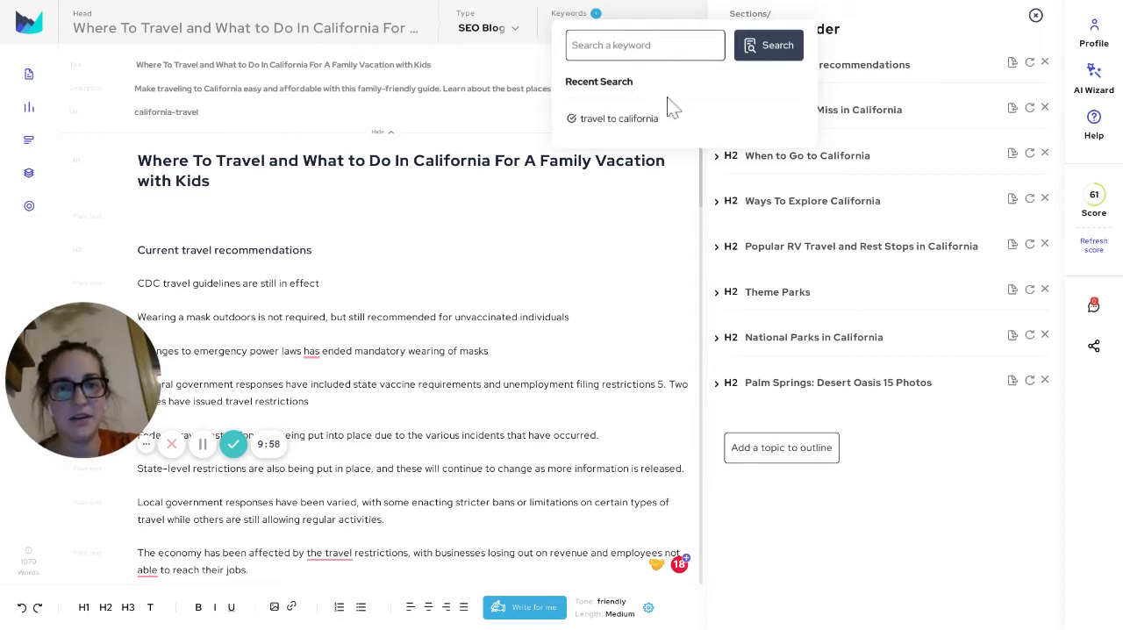
pyautogui.click(627, 118)
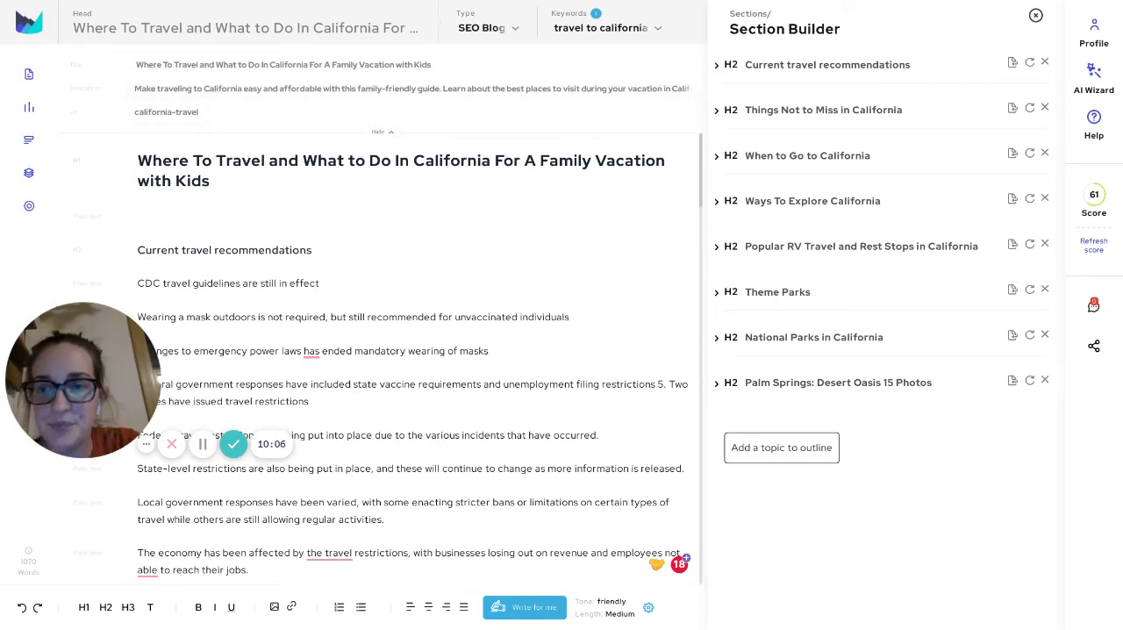
pyautogui.click(211, 180)
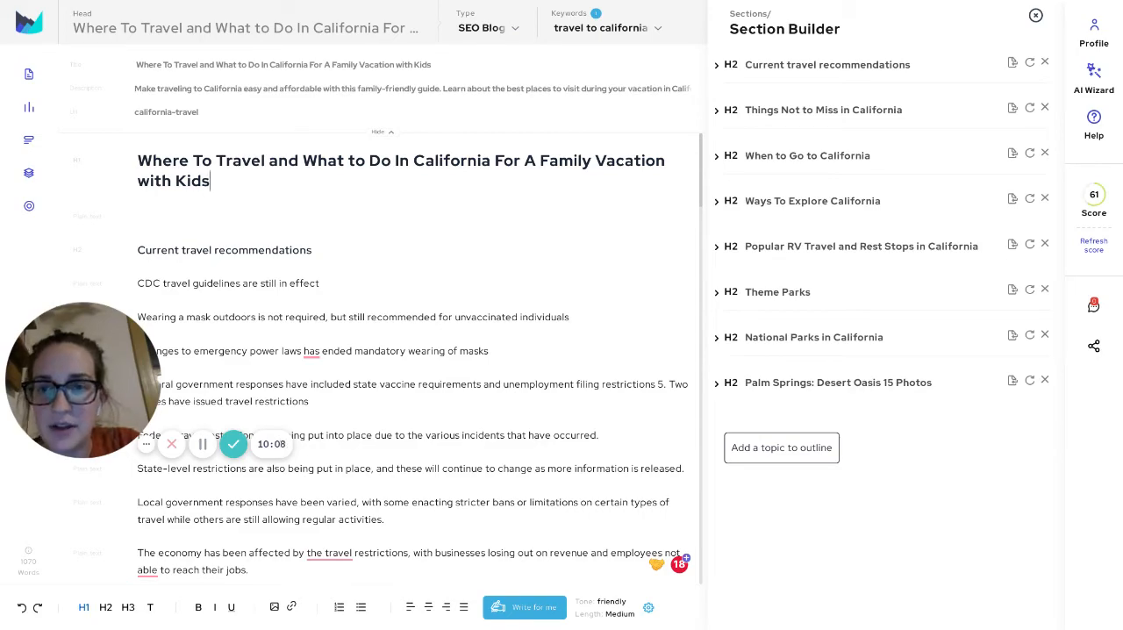
pyautogui.scroll(-1, 412, 350)
pyautogui.scroll(-1, 414, 359)
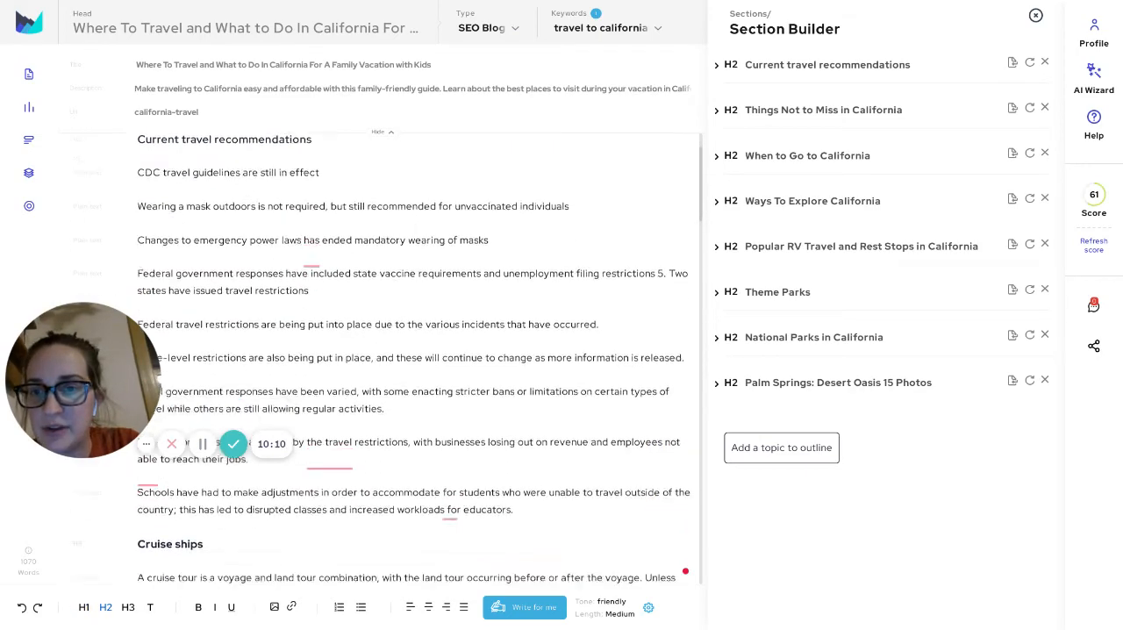
pyautogui.scroll(-5, 414, 360)
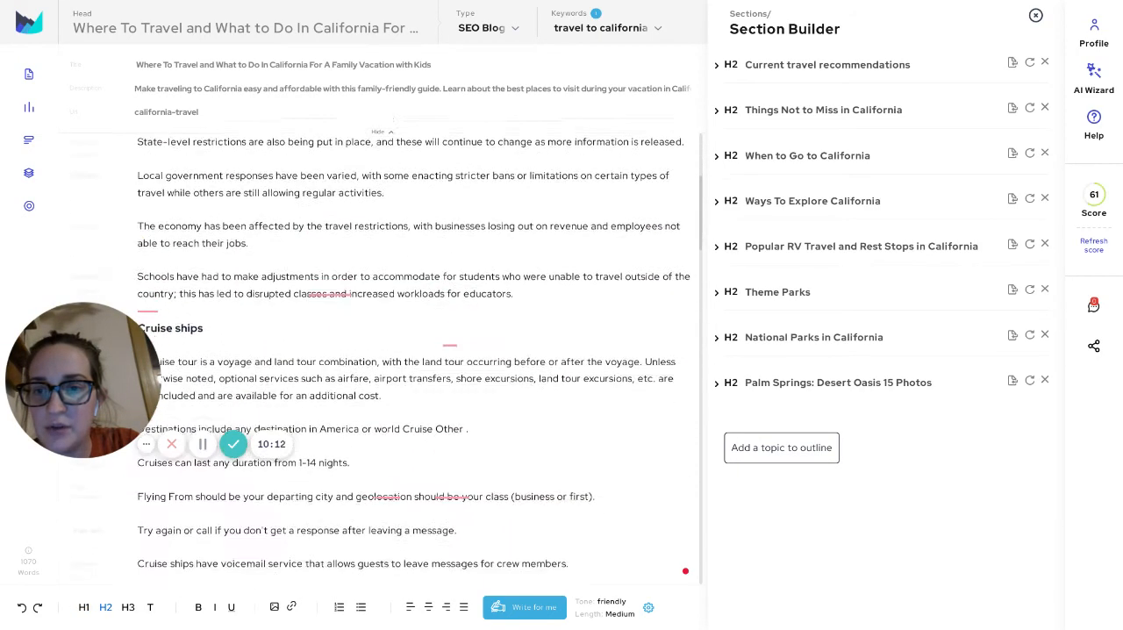
pyautogui.scroll(-4, 420, 364)
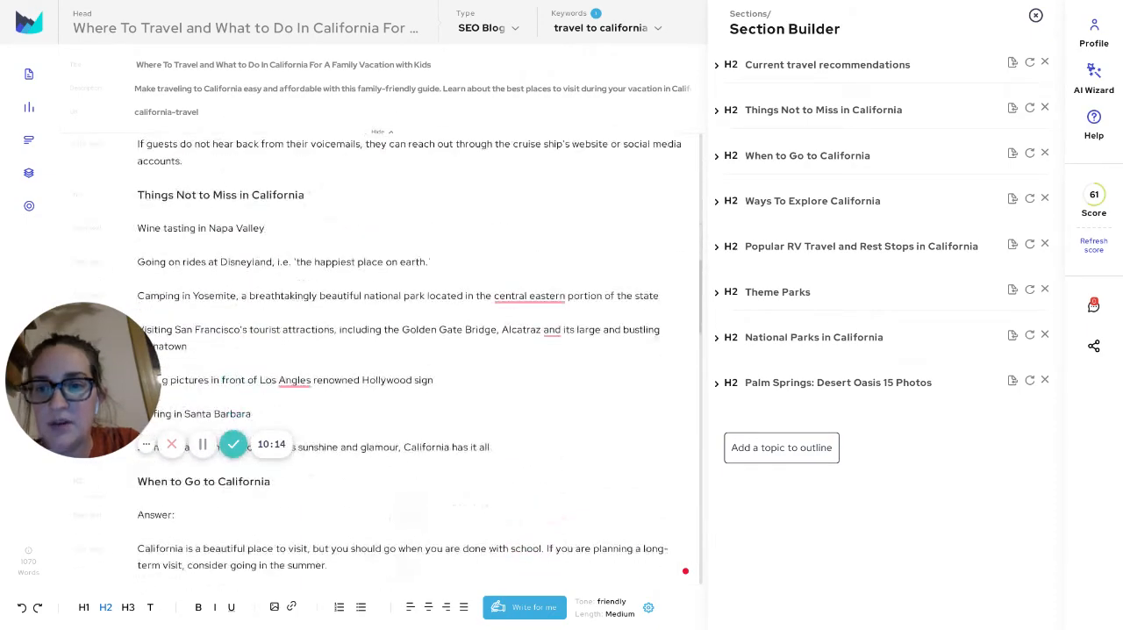
pyautogui.scroll(-5, 420, 363)
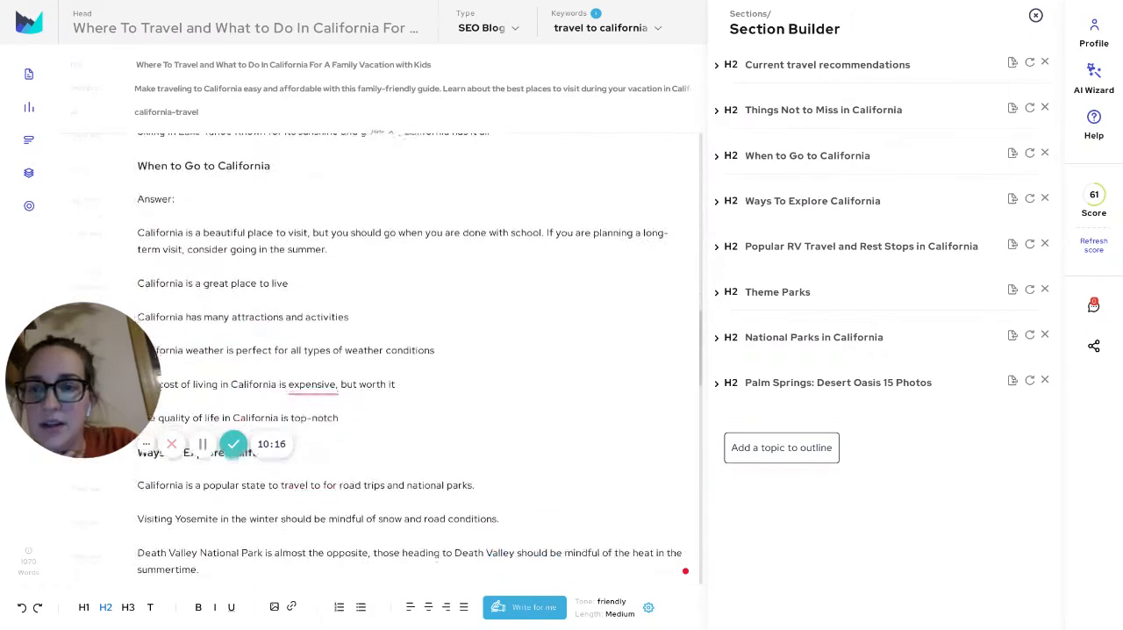
pyautogui.scroll(1, 420, 364)
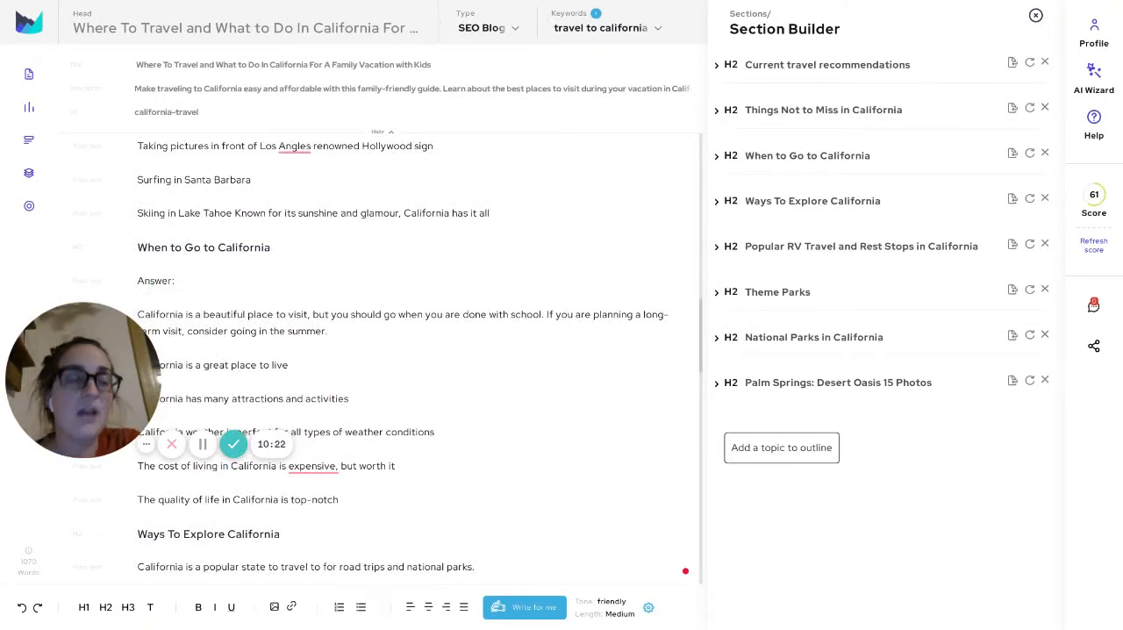
pyautogui.click(328, 331)
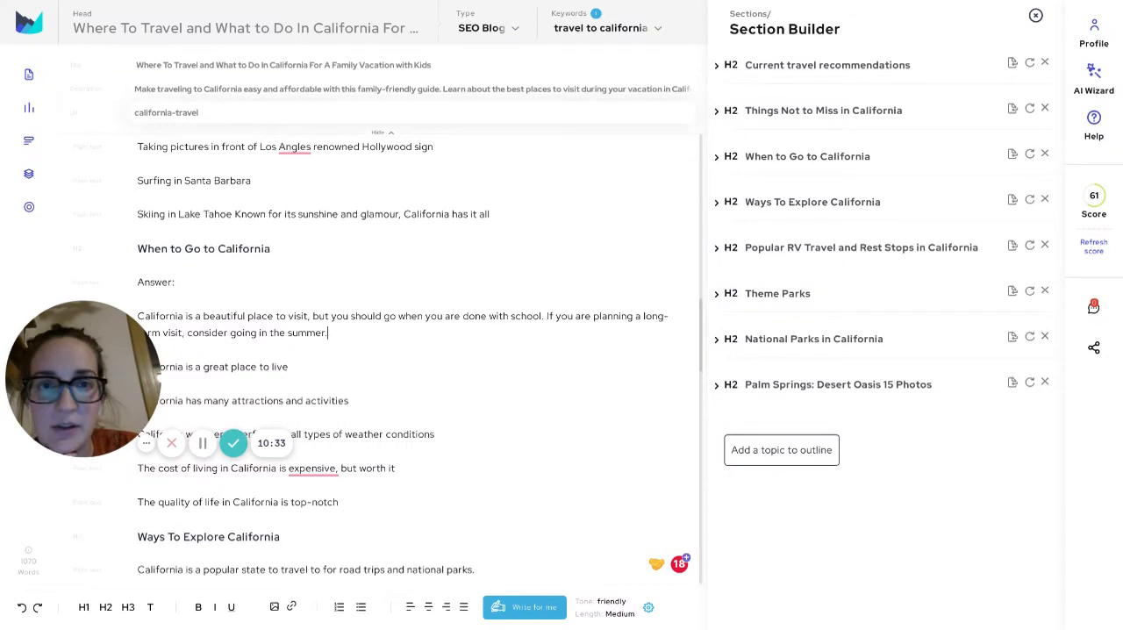
# Reopen the AI Wizard's outline stage and inspect the draft options of the When to Go to California and Popular RV Travel headings
pyautogui.click(1093, 79)
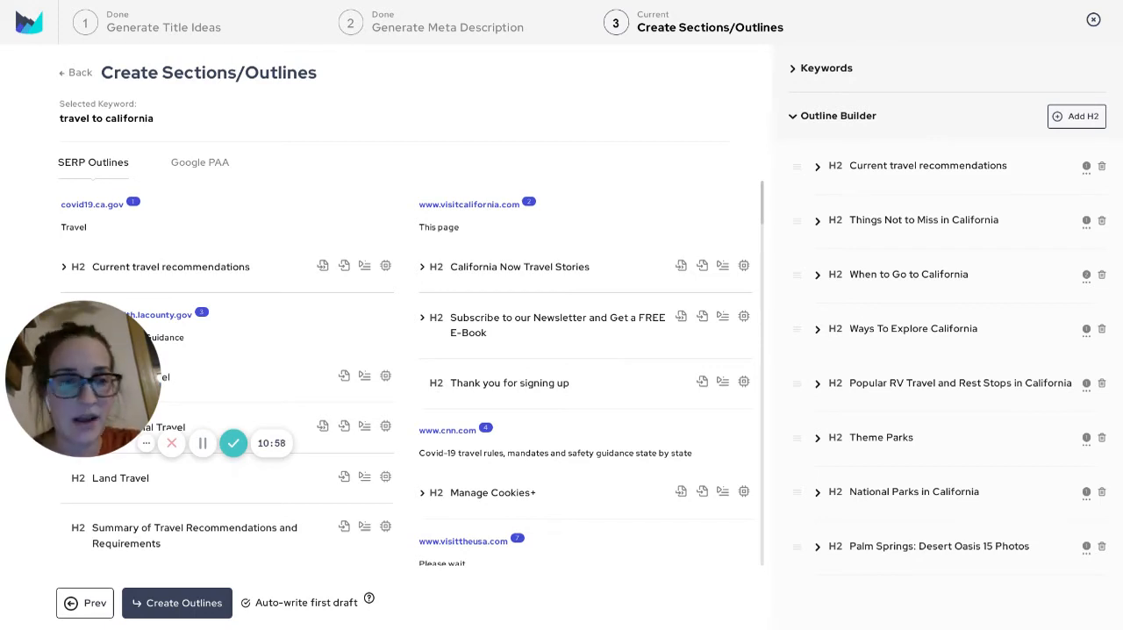
pyautogui.click(1086, 221)
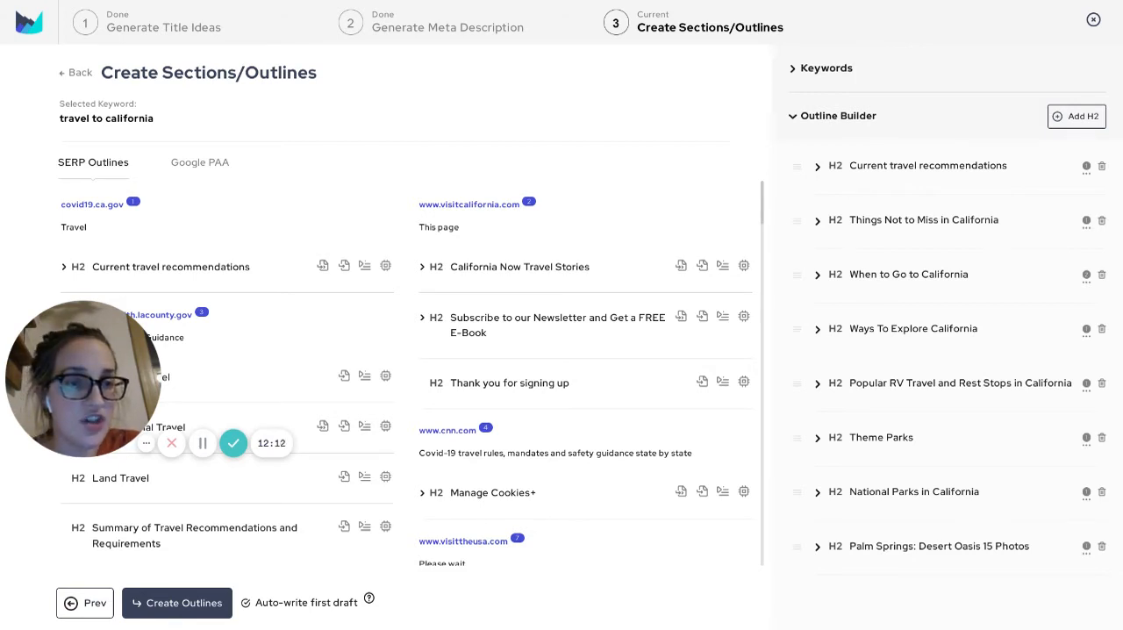
pyautogui.click(988, 274)
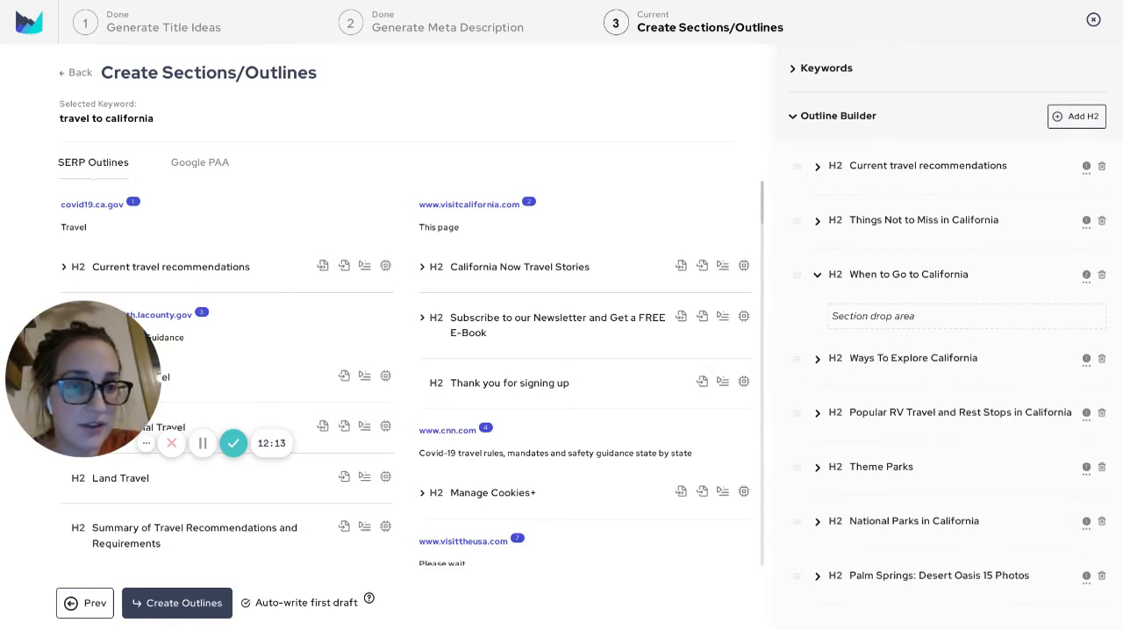
pyautogui.click(998, 275)
pyautogui.click(1086, 277)
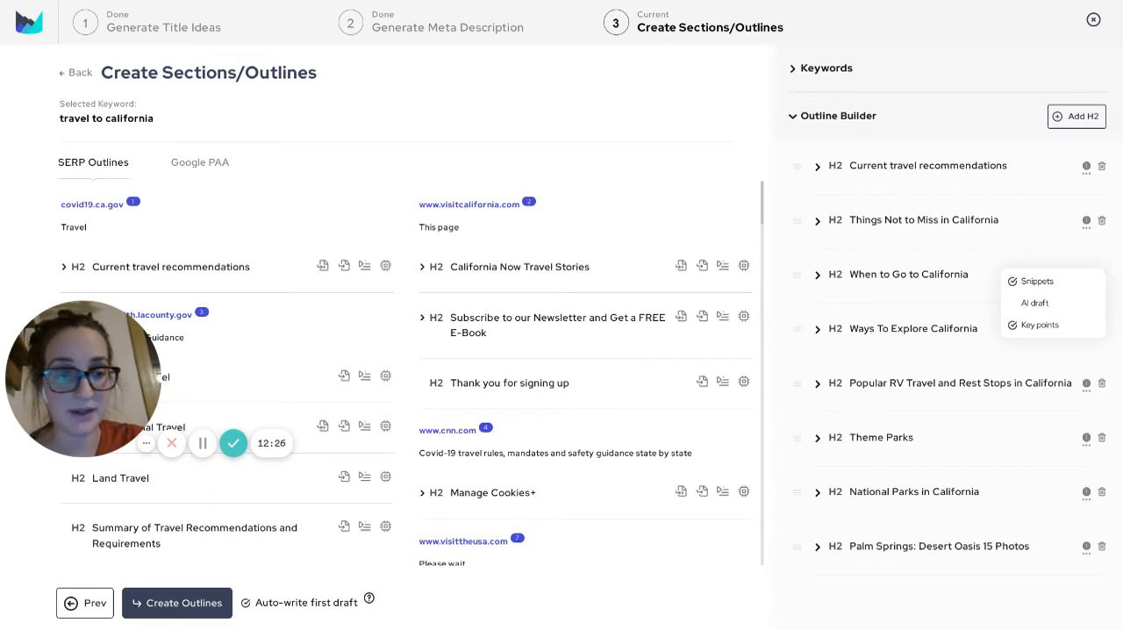
pyautogui.click(1086, 385)
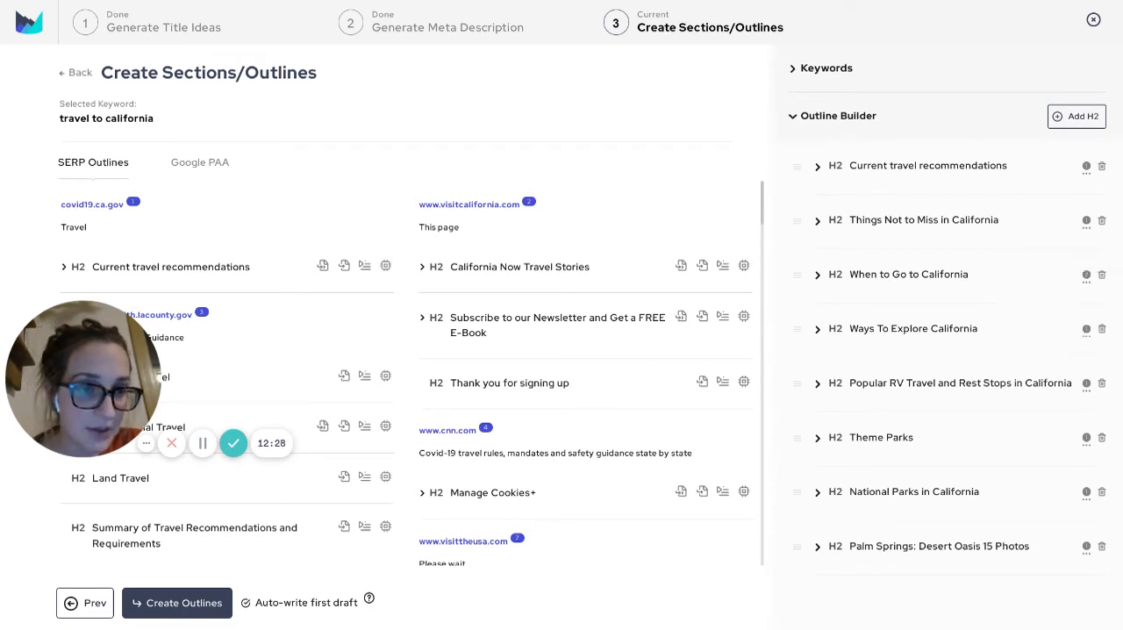
pyautogui.click(1086, 385)
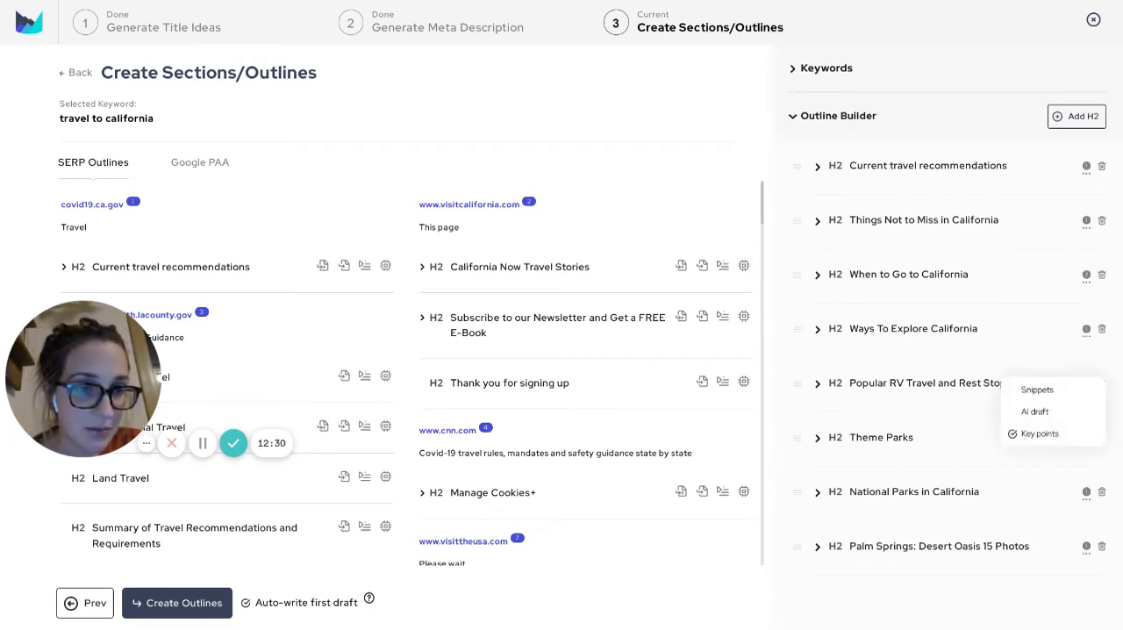
# Switch the Theme Parks heading's draft option from Key points to AI draft, and try toggling Snippets
pyautogui.click(1086, 438)
pyautogui.click(1086, 440)
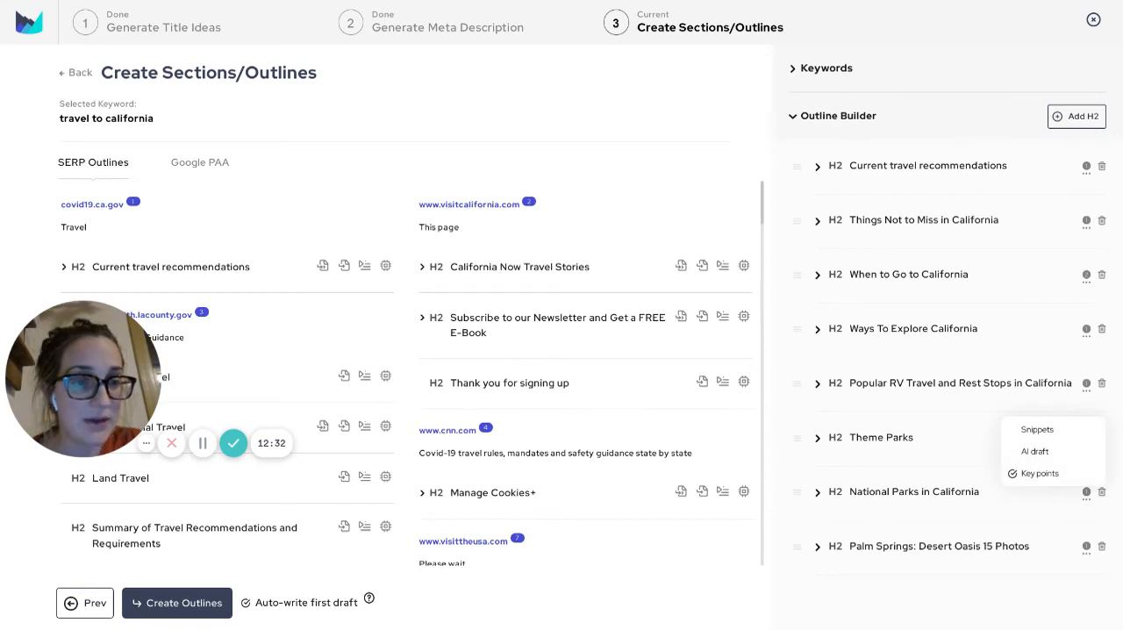
pyautogui.click(1034, 451)
pyautogui.click(1036, 429)
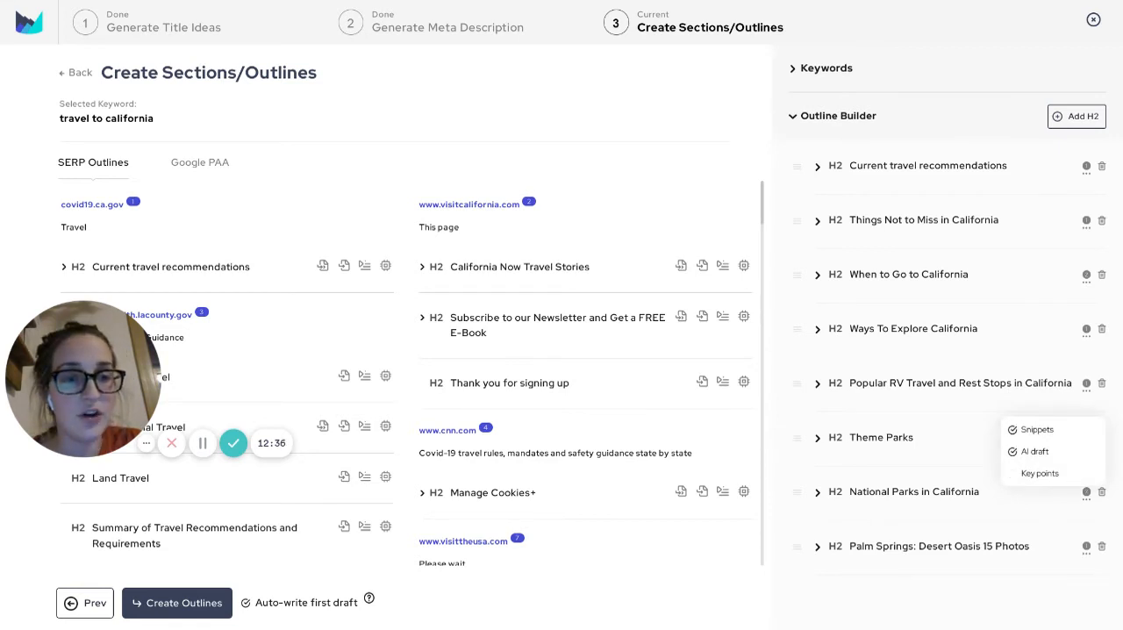
pyautogui.click(1036, 429)
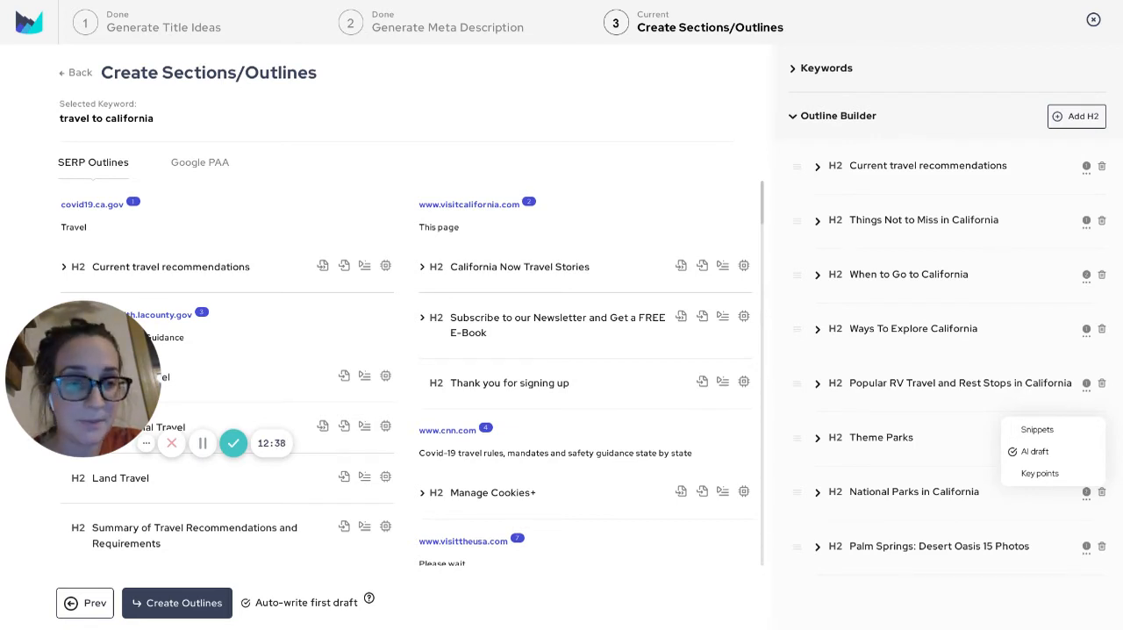
pyautogui.click(1036, 429)
pyautogui.click(1036, 429)
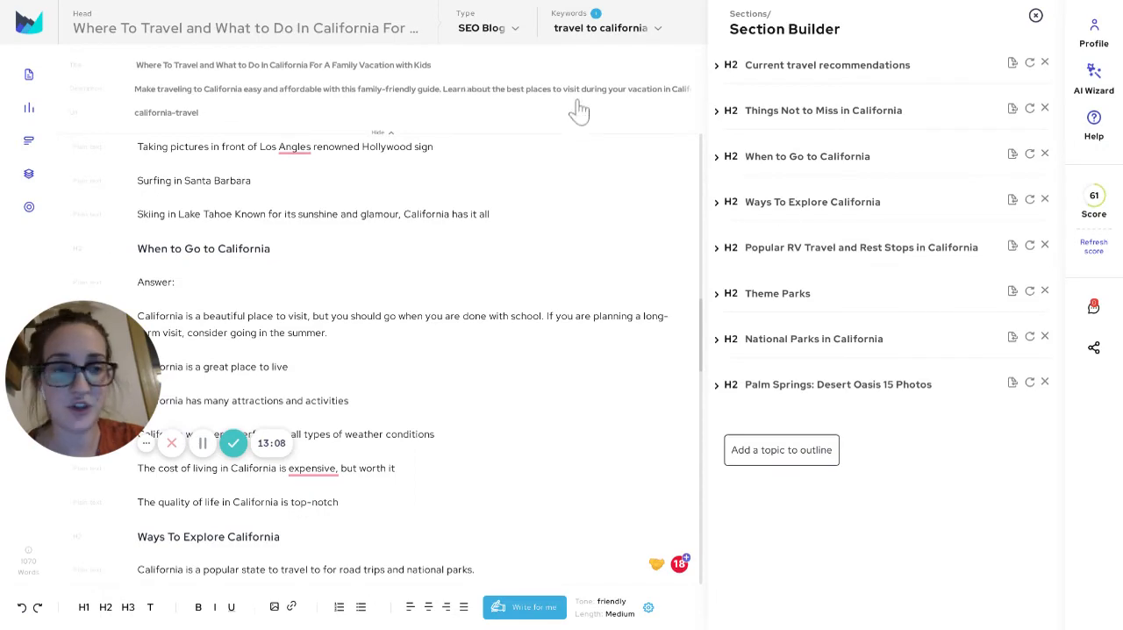
# Expand the Current travel recommendations section in the Section Builder and locate the Cruise ships passage in the draft
pyautogui.click(827, 65)
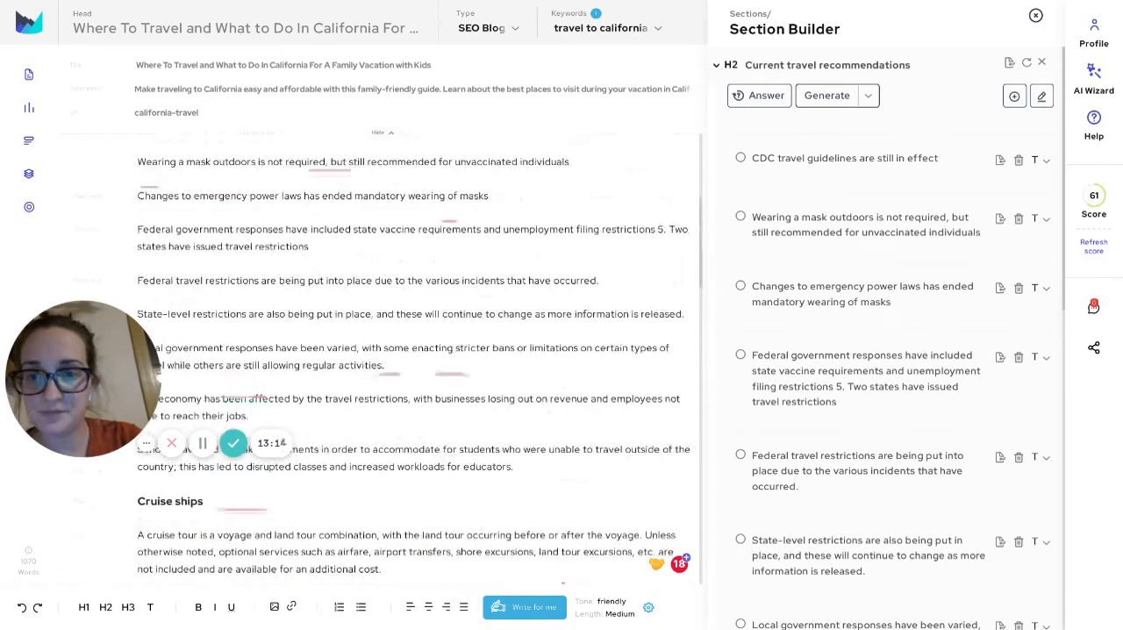
pyautogui.scroll(-4, 417, 360)
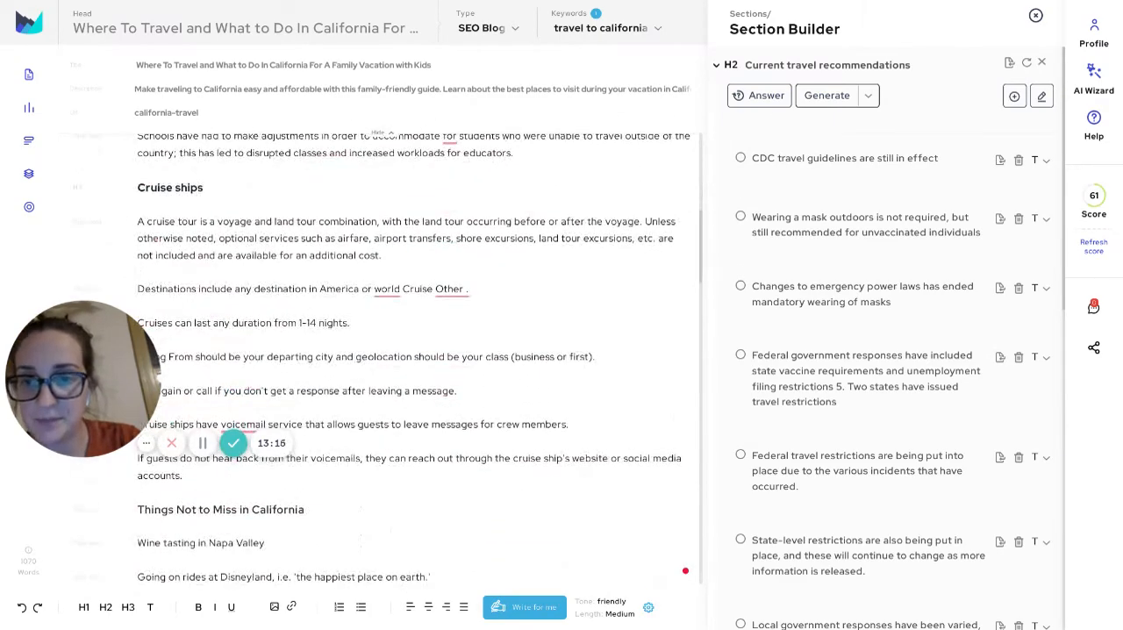
pyautogui.scroll(-1, 417, 360)
pyautogui.scroll(1, 418, 359)
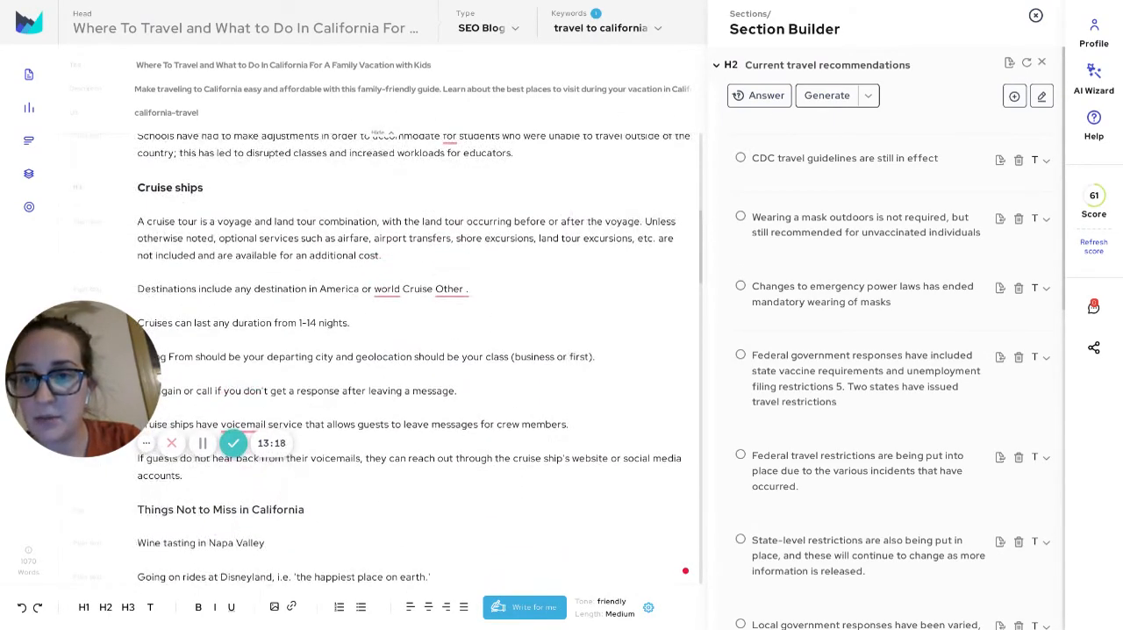
# Delete the Cruise ships heading with all its paragraphs, including the leftover empty line before Things Not to Miss in California
pyautogui.moveTo(138, 188); pyautogui.dragTo(234, 222)
pyautogui.click(318, 221)
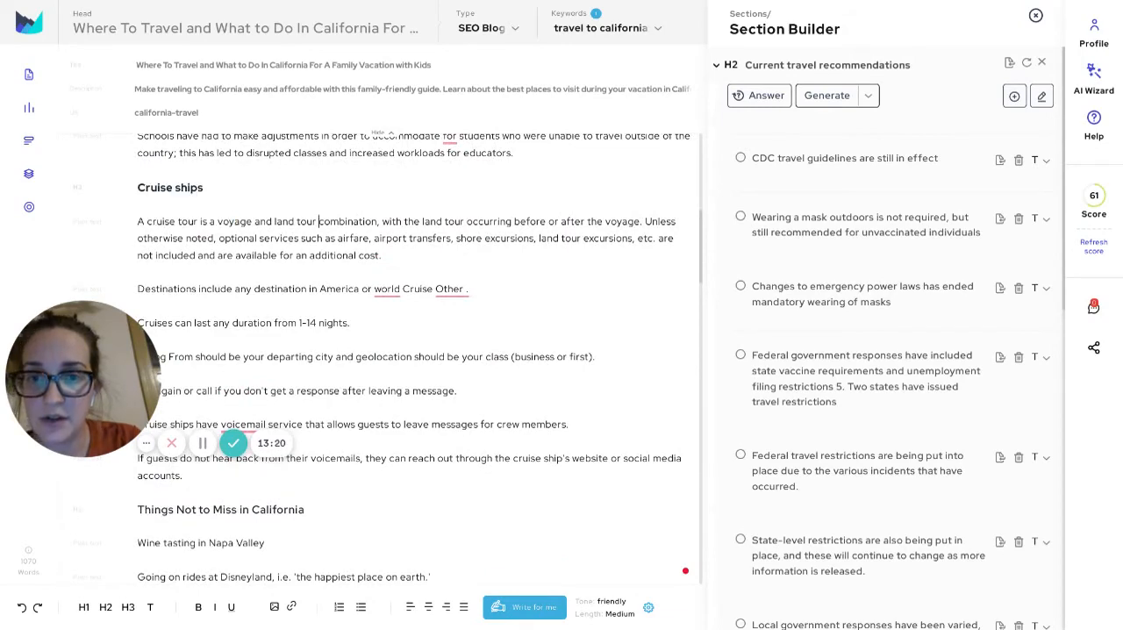
pyautogui.scroll(-3, 418, 360)
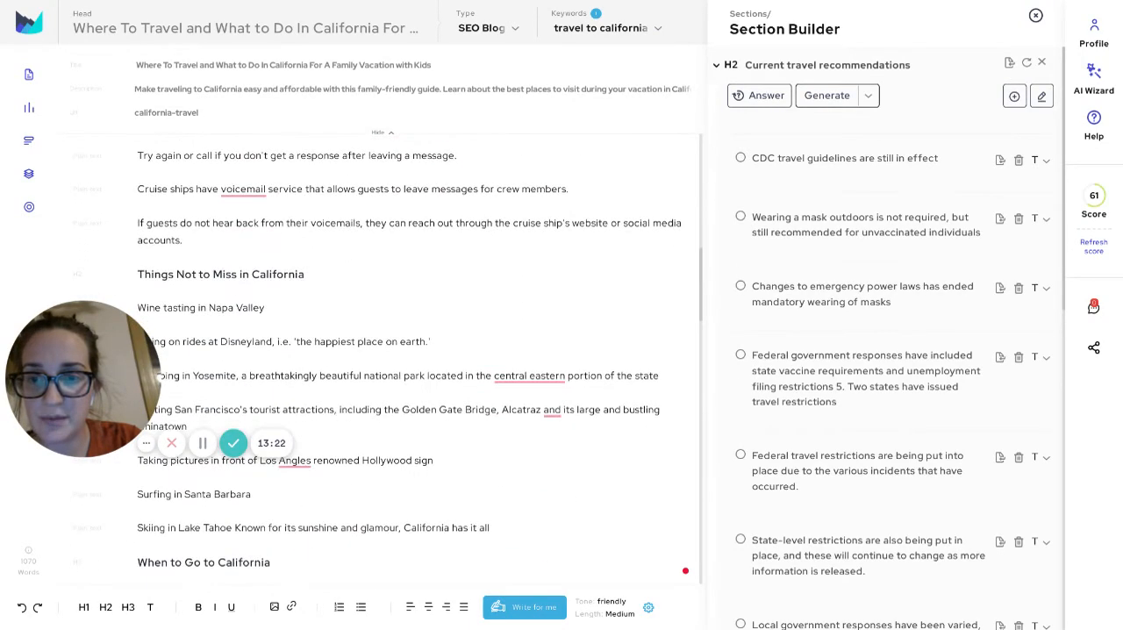
pyautogui.scroll(3, 417, 359)
pyautogui.scroll(-3, 418, 360)
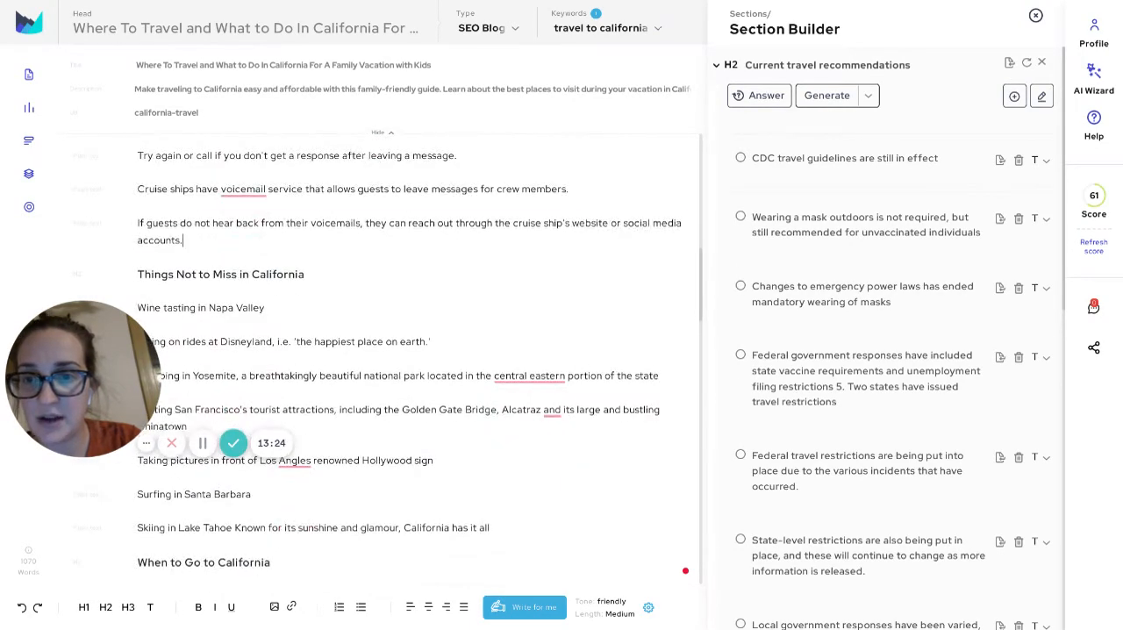
pyautogui.moveTo(182, 240); pyautogui.dragTo(169, 189)
pyautogui.scroll(3, 169, 188)
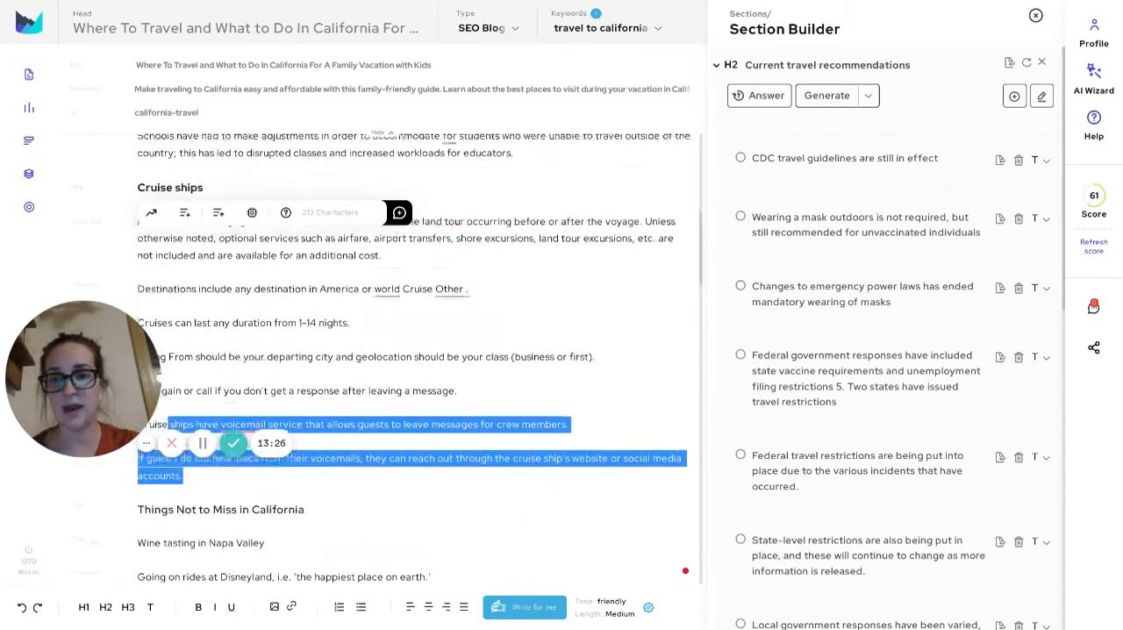
pyautogui.scroll(1, 414, 359)
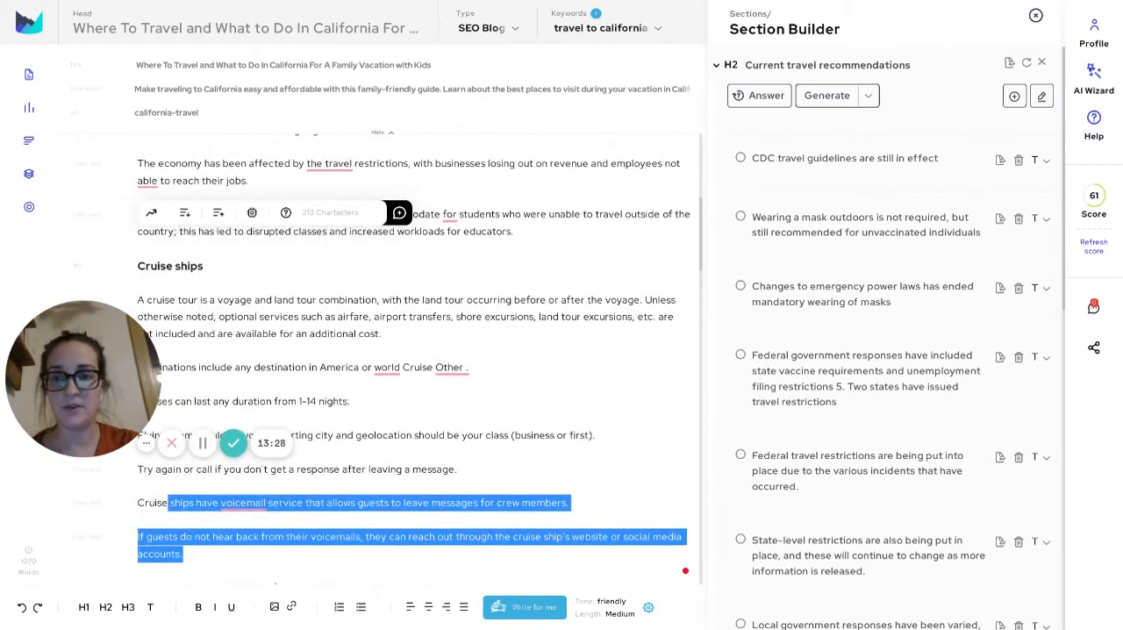
pyautogui.click(137, 266)
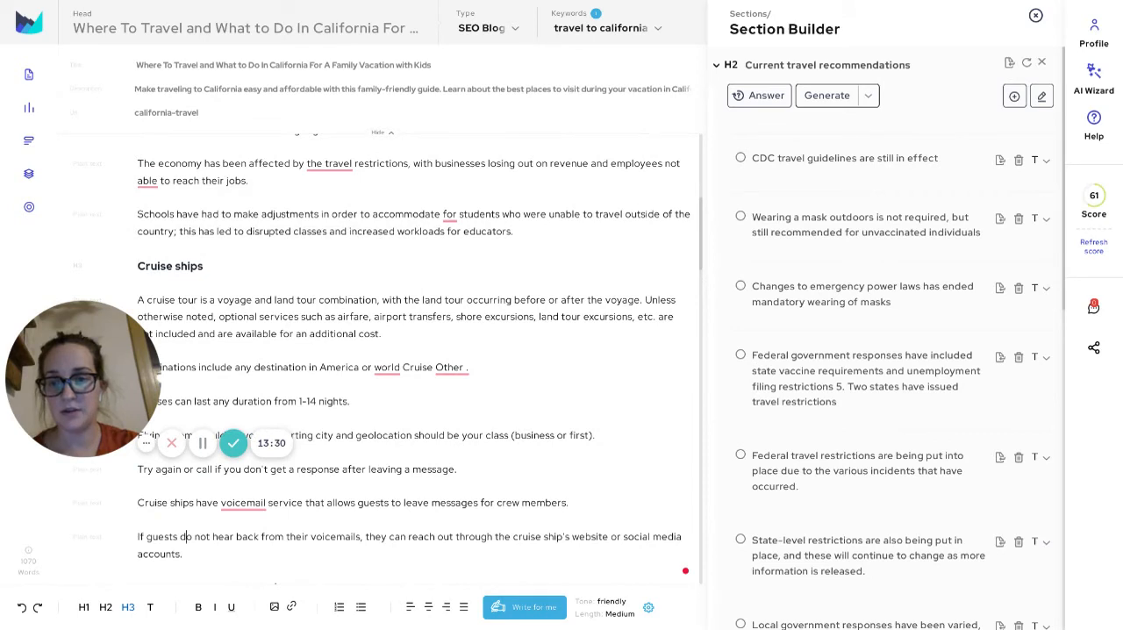
pyautogui.moveTo(183, 554); pyautogui.dragTo(137, 266)
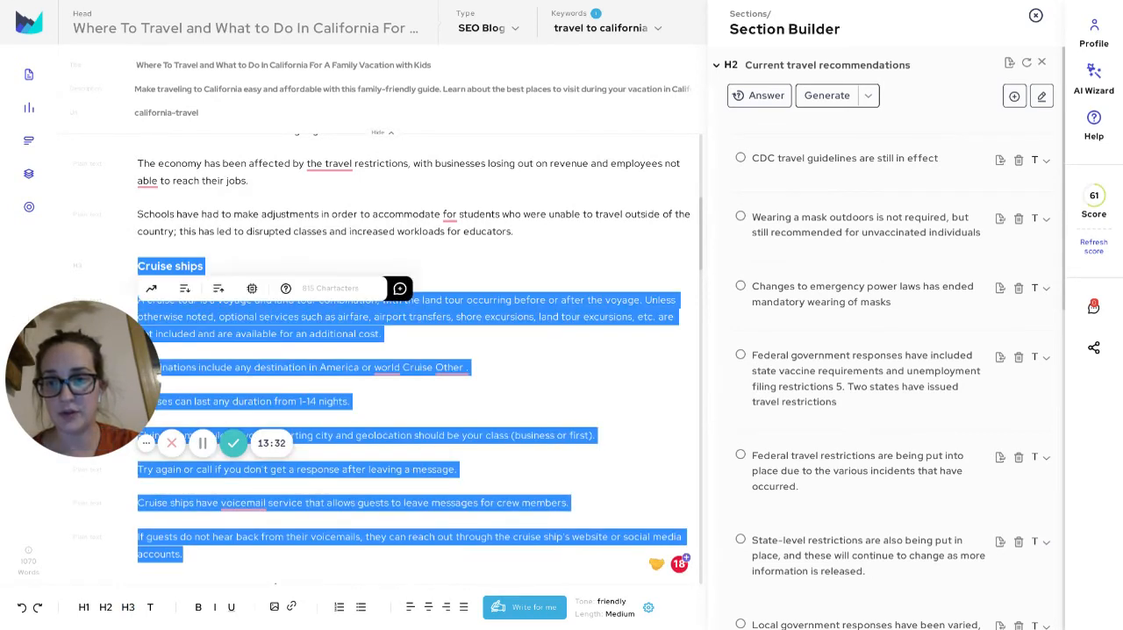
pyautogui.press('BackSpace')
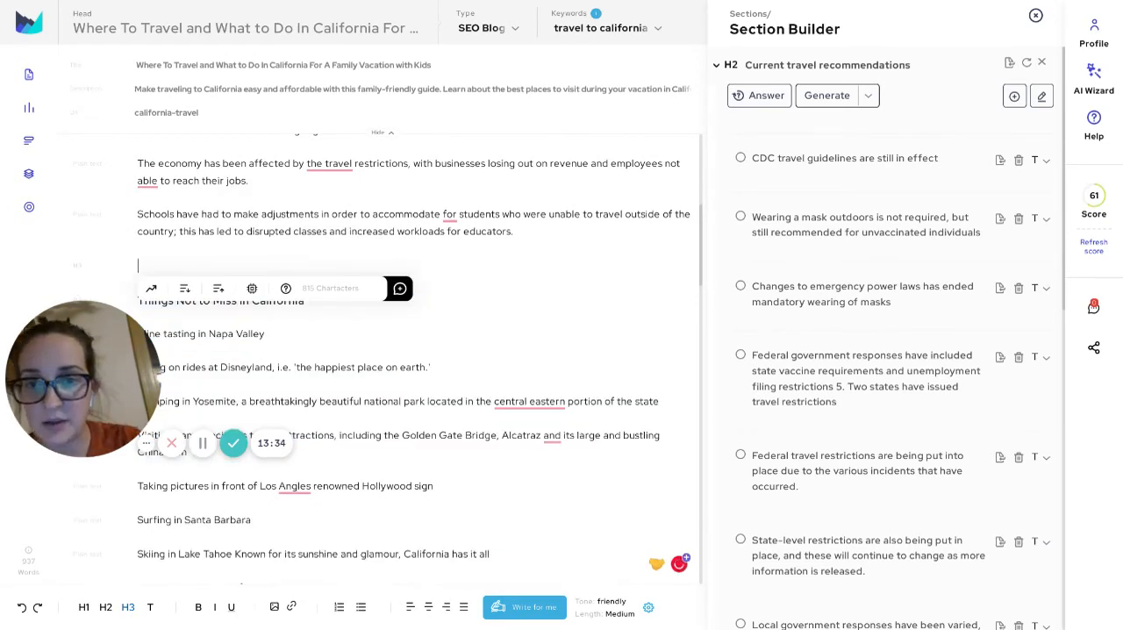
pyautogui.press('BackSpace')
# Review the trimmed draft from the title through the When to Go to California section
pyautogui.scroll(3, 413, 368)
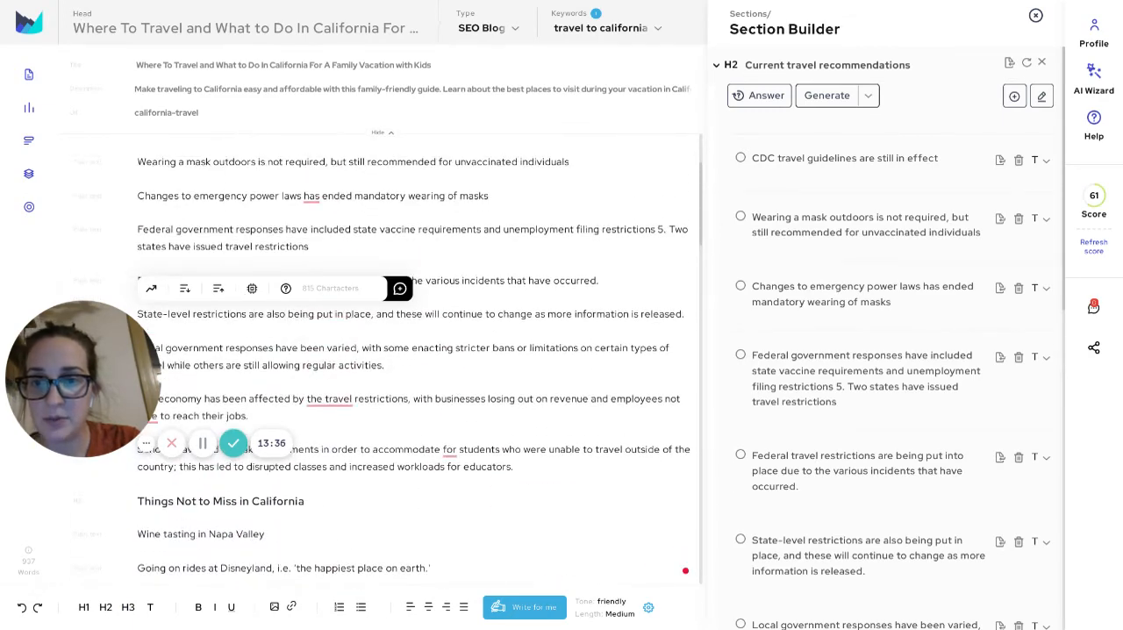
pyautogui.scroll(2, 413, 369)
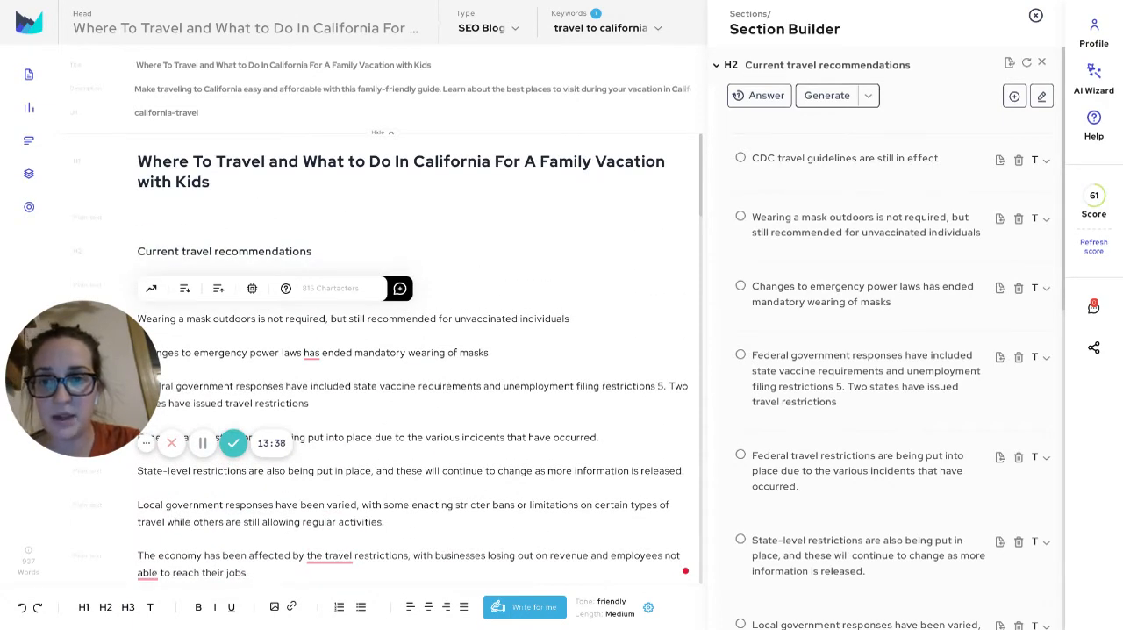
pyautogui.scroll(-1, 413, 360)
pyautogui.scroll(-1, 413, 359)
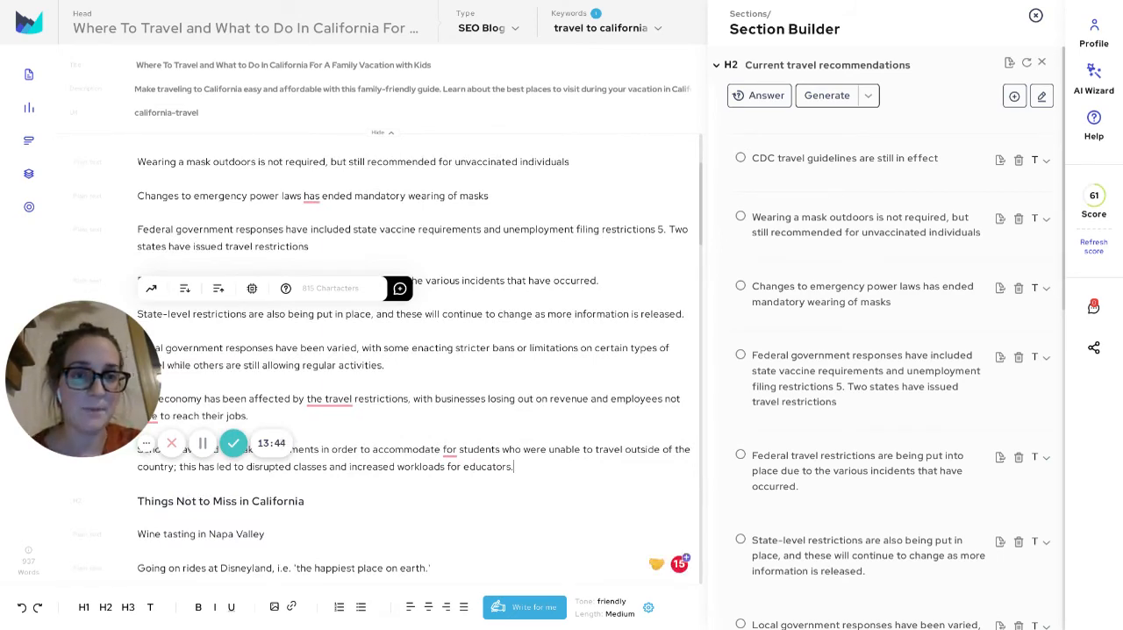
pyautogui.scroll(-5, 414, 357)
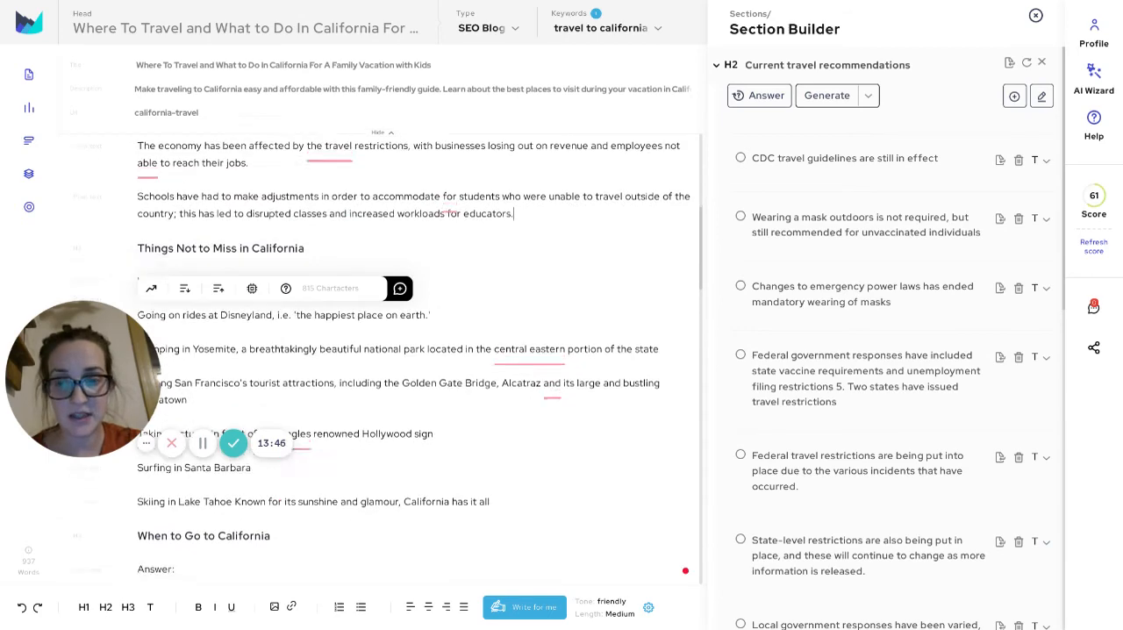
pyautogui.scroll(-1, 413, 359)
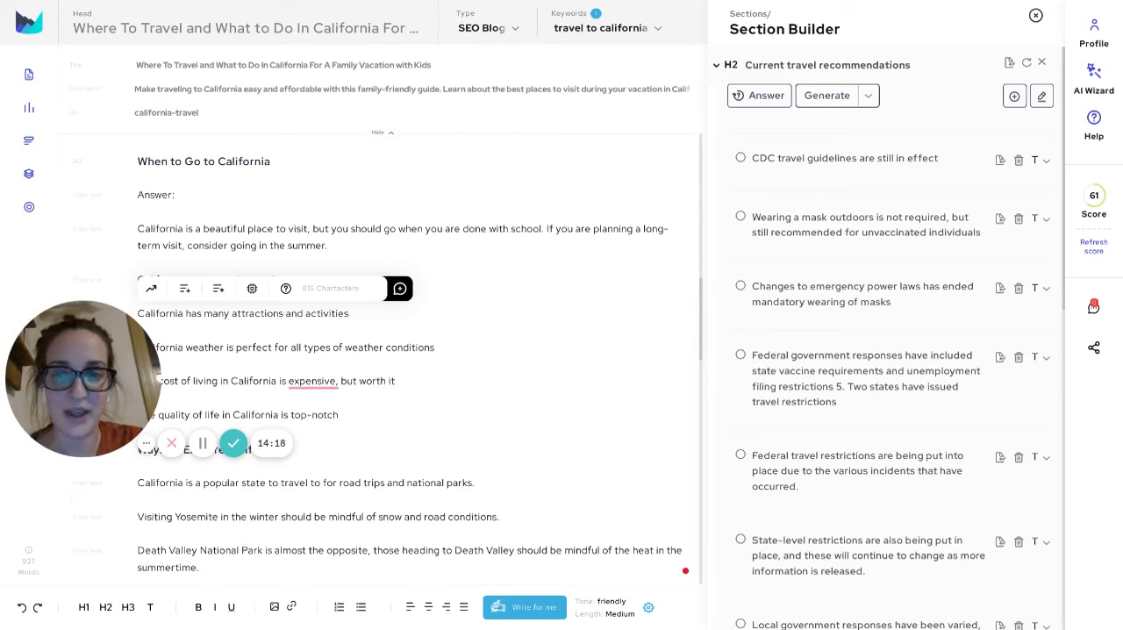
# Review the Ways To Explore California section of the draft, including the Yosemite, Death Valley and natural wonders paragraphs
pyautogui.scroll(-5, 410, 358)
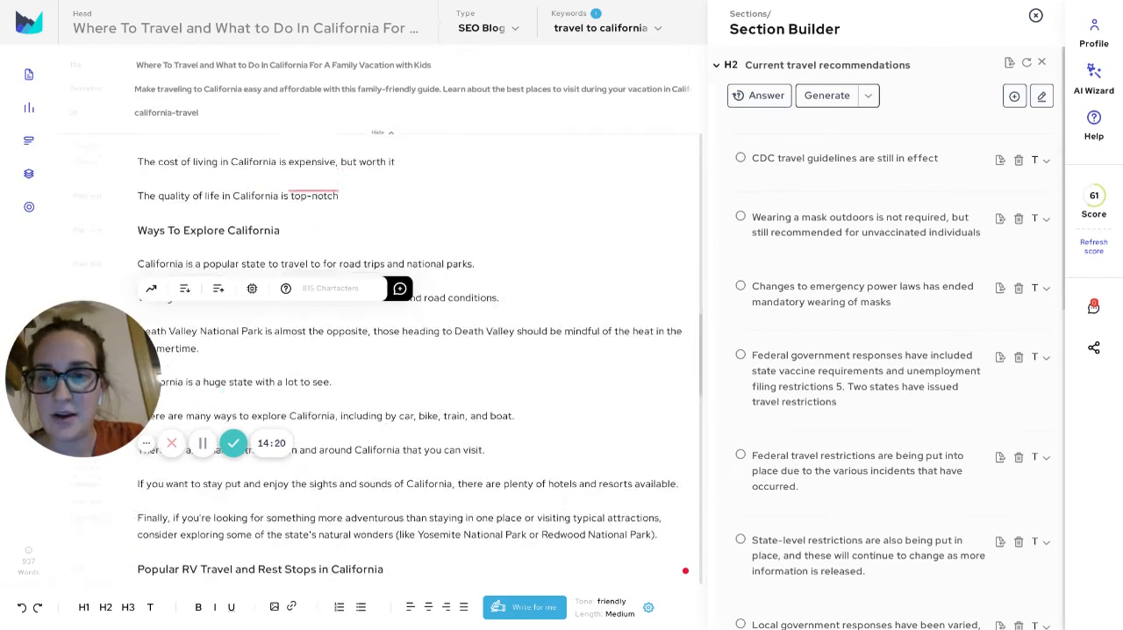
pyautogui.scroll(-2, 410, 358)
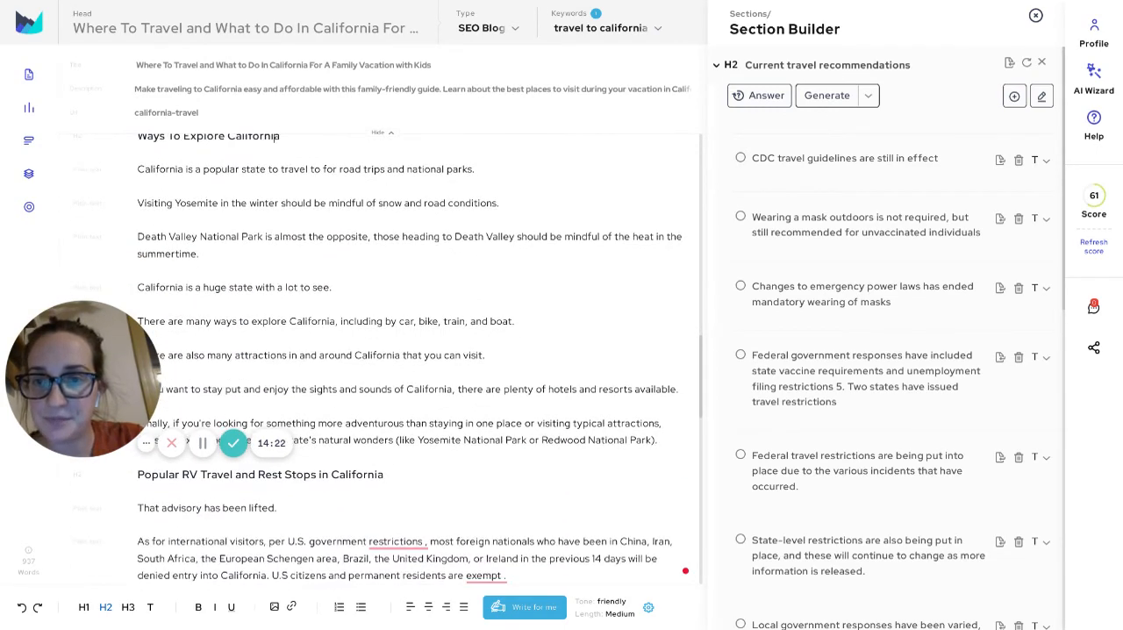
pyautogui.moveTo(169, 170); pyautogui.dragTo(282, 204)
pyautogui.click(312, 237)
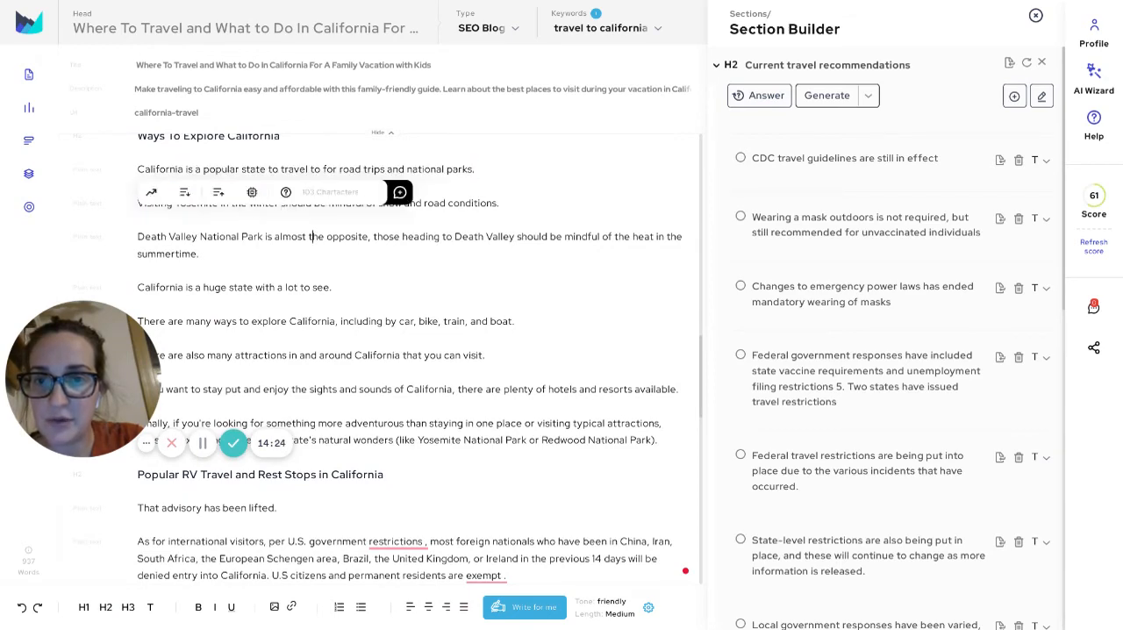
pyautogui.scroll(-2, 410, 360)
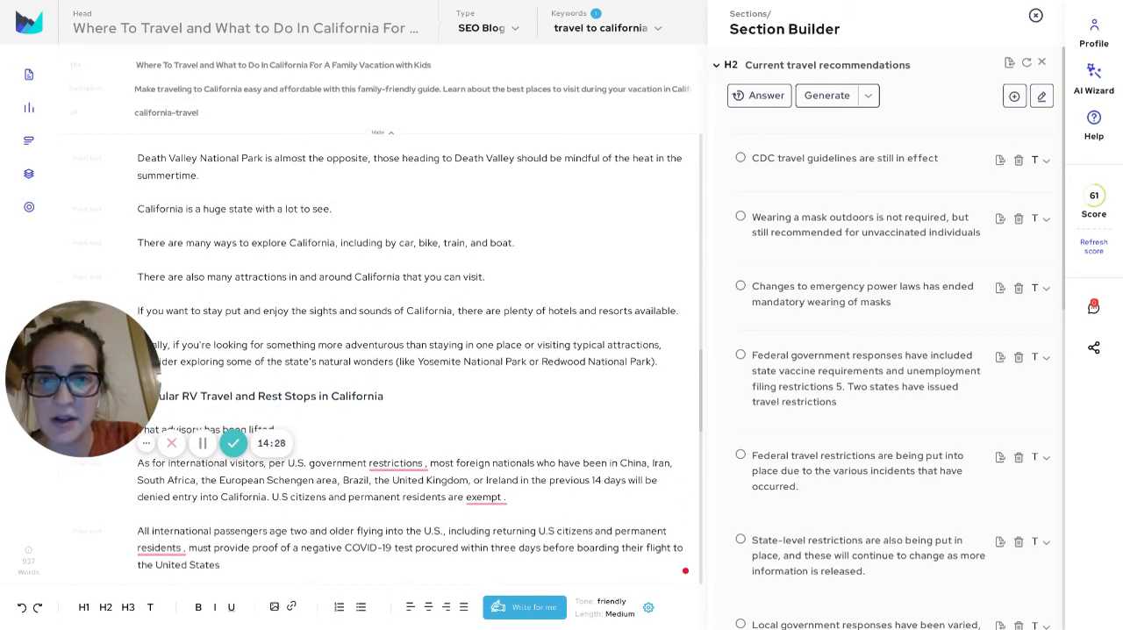
pyautogui.moveTo(227, 210); pyautogui.dragTo(168, 159)
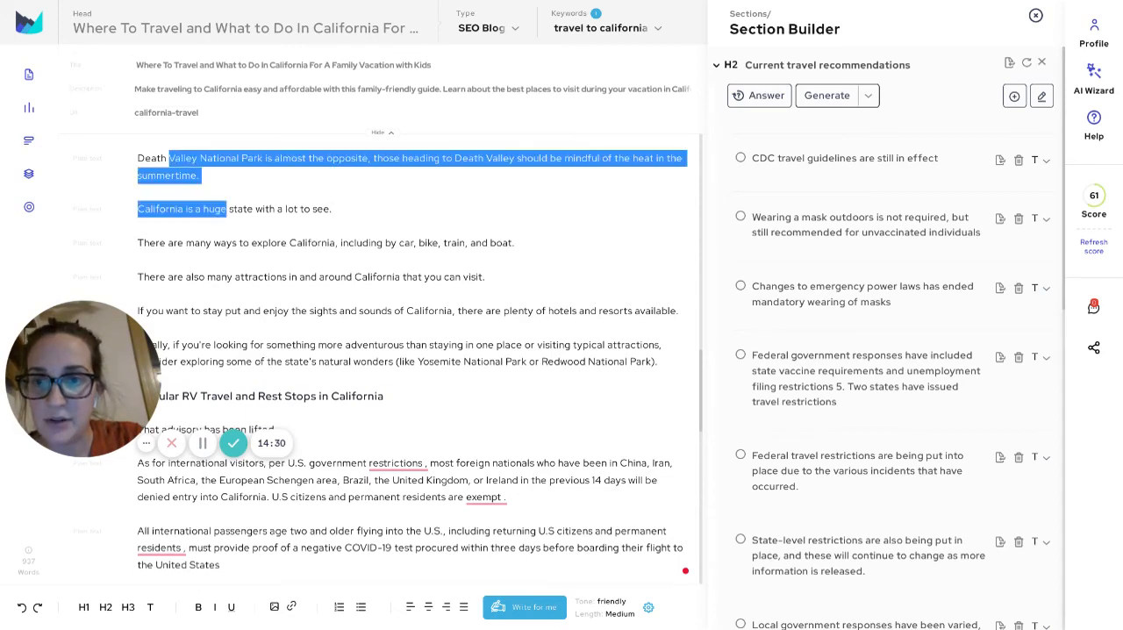
pyautogui.click(263, 210)
pyautogui.moveTo(256, 210); pyautogui.dragTo(299, 209)
pyautogui.click(306, 243)
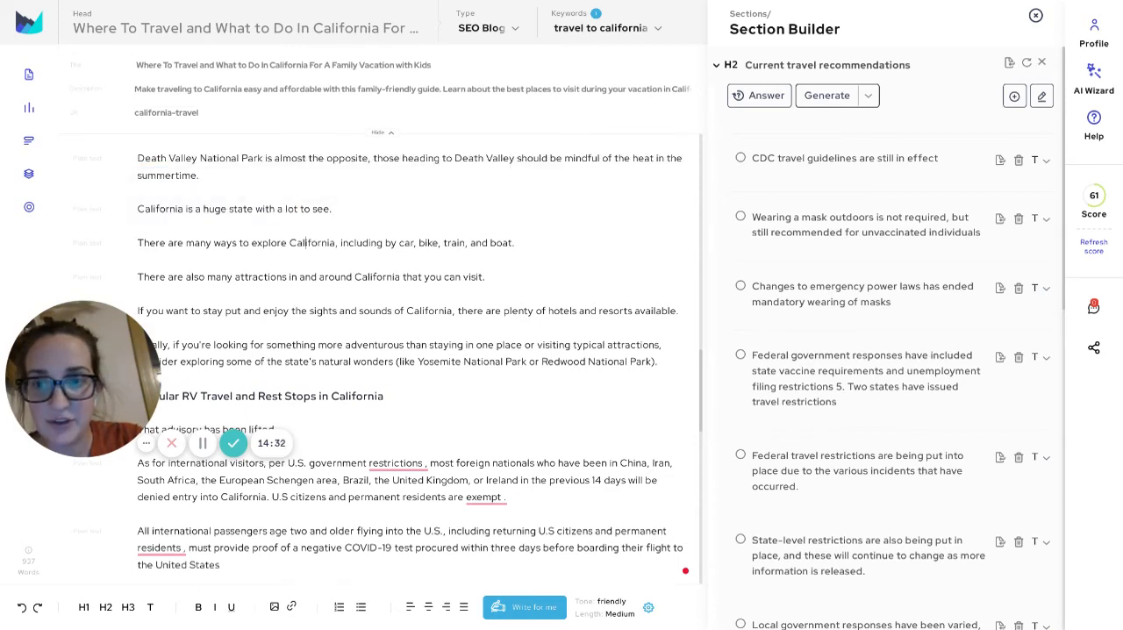
pyautogui.scroll(-2, 306, 243)
pyautogui.scroll(-9, 306, 243)
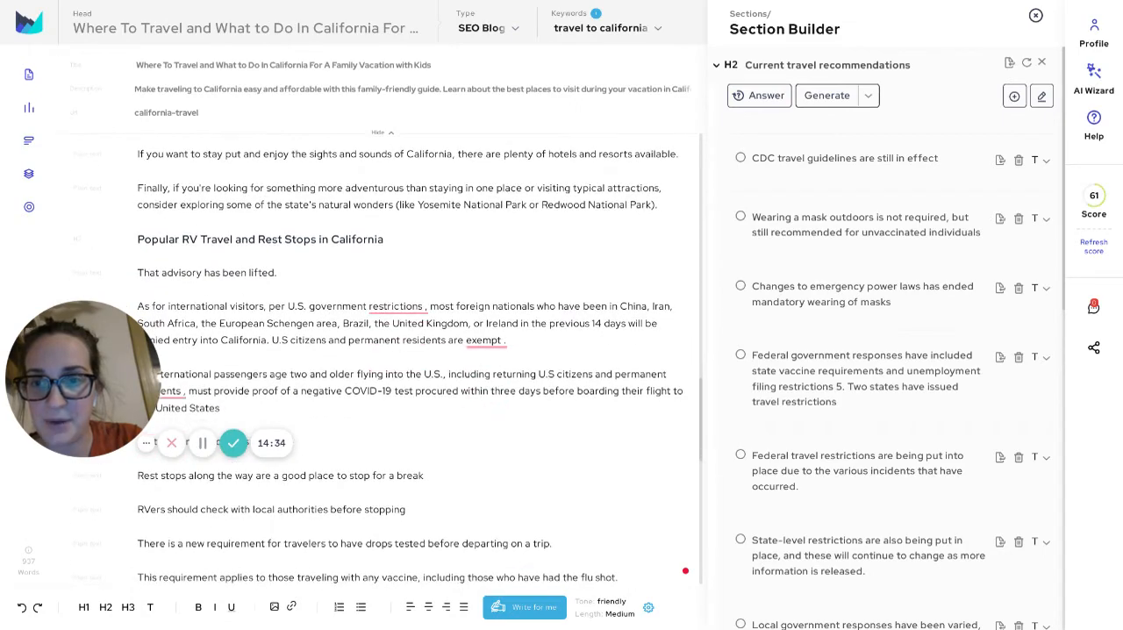
# Review the Popular RV Travel and Rest Stops in California section, checking the rest-stop, local-authorities and testing-requirement lines
pyautogui.scroll(-3, 419, 358)
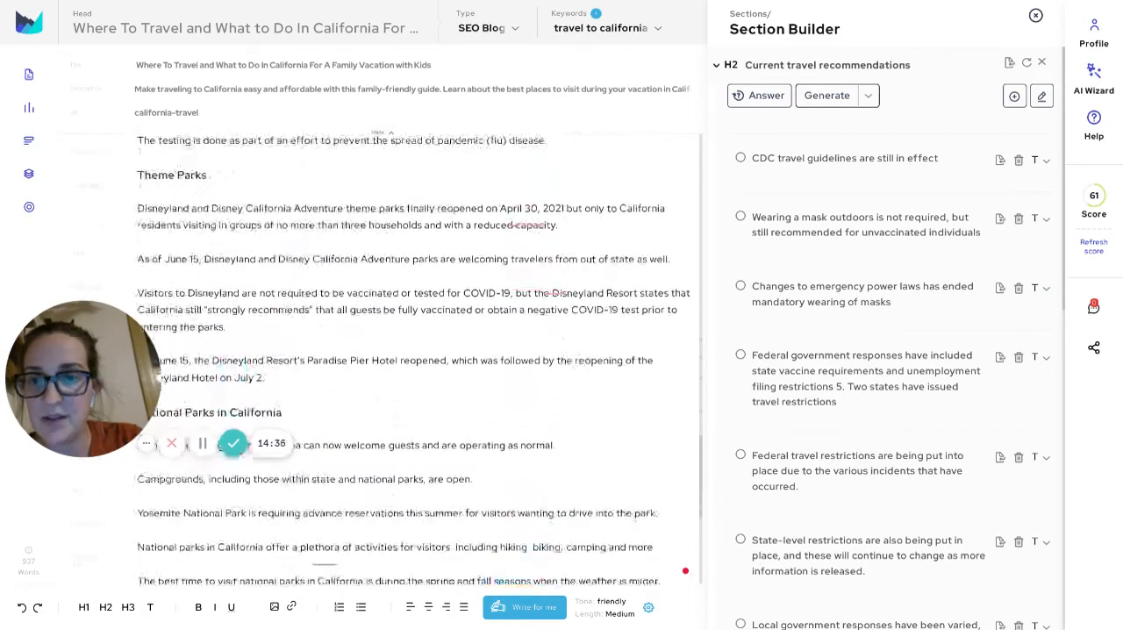
pyautogui.scroll(4, 419, 358)
pyautogui.moveTo(406, 196); pyautogui.dragTo(171, 196)
pyautogui.click(406, 196)
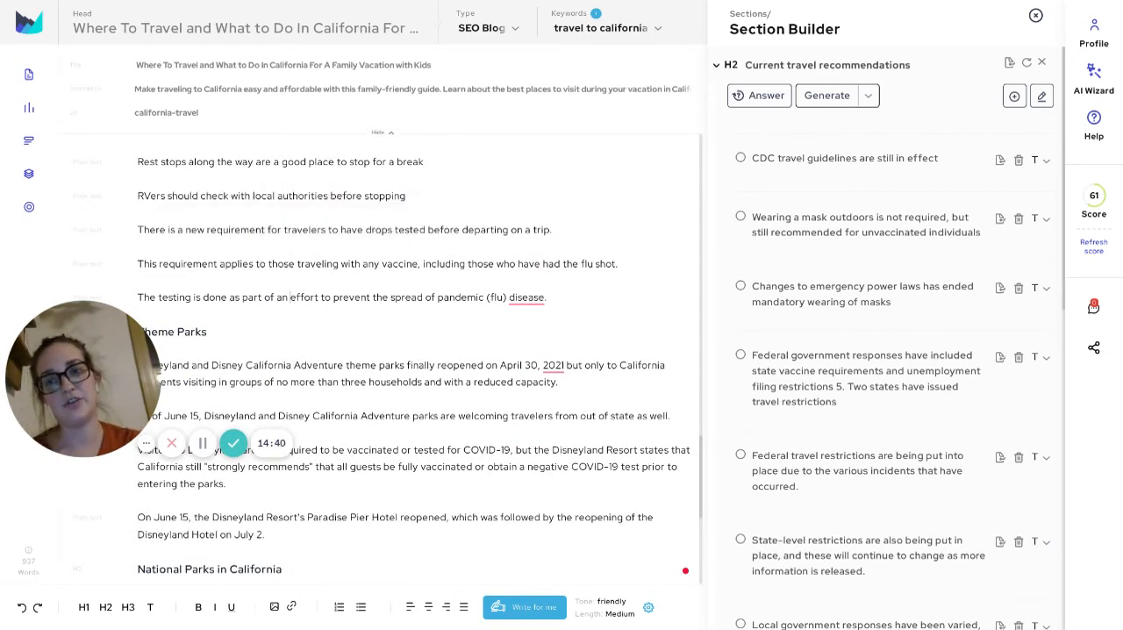
pyautogui.moveTo(406, 196); pyautogui.dragTo(137, 195)
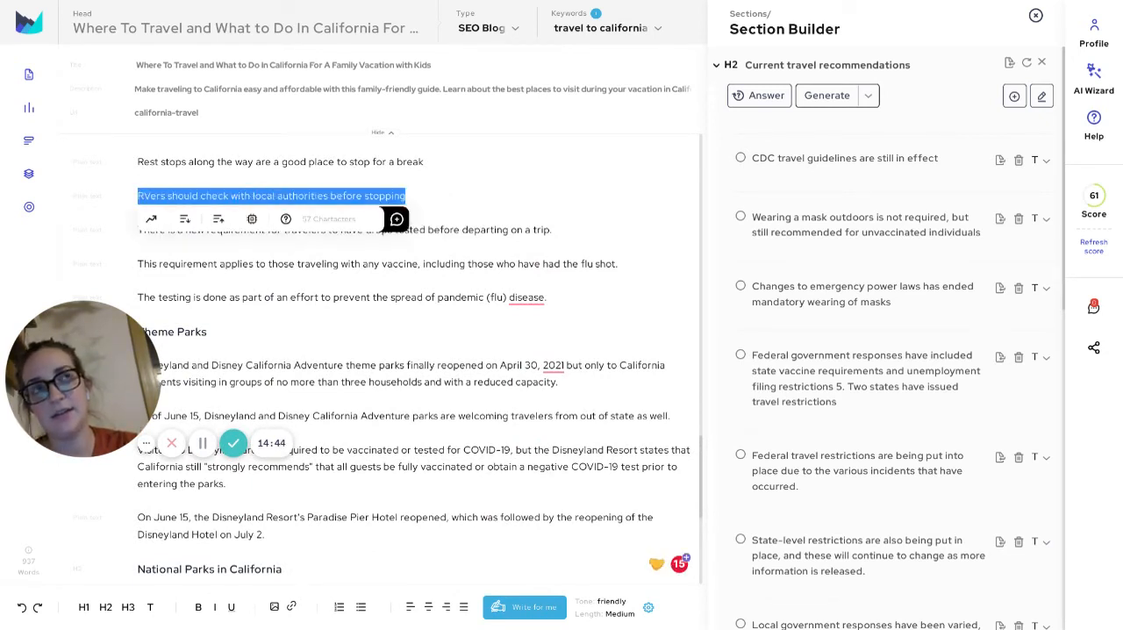
pyautogui.click(278, 264)
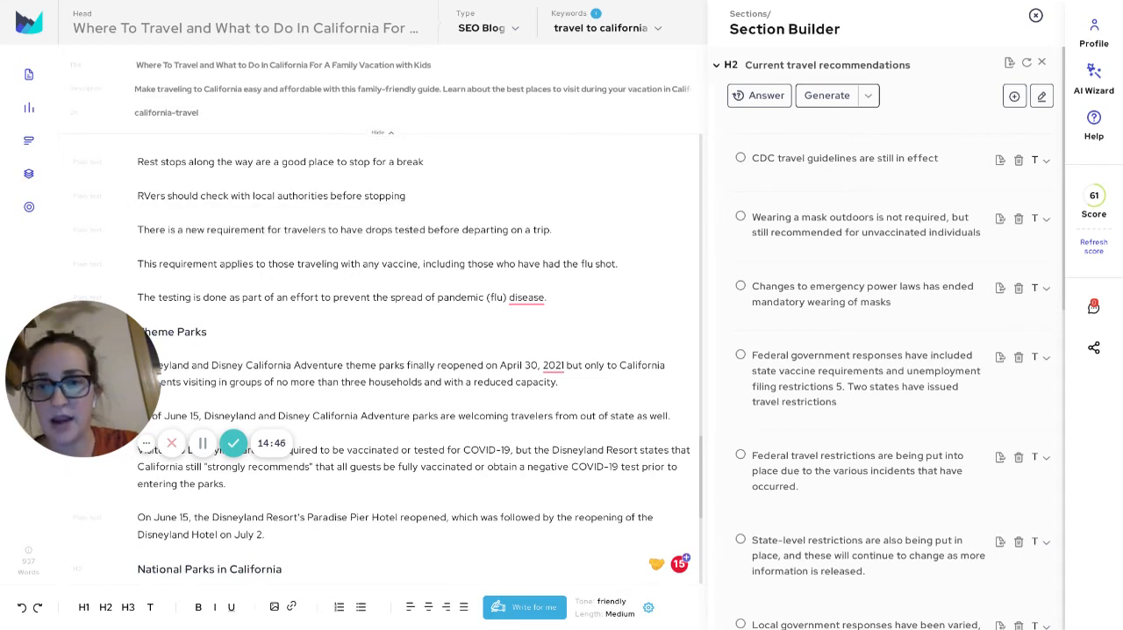
pyautogui.click(407, 195)
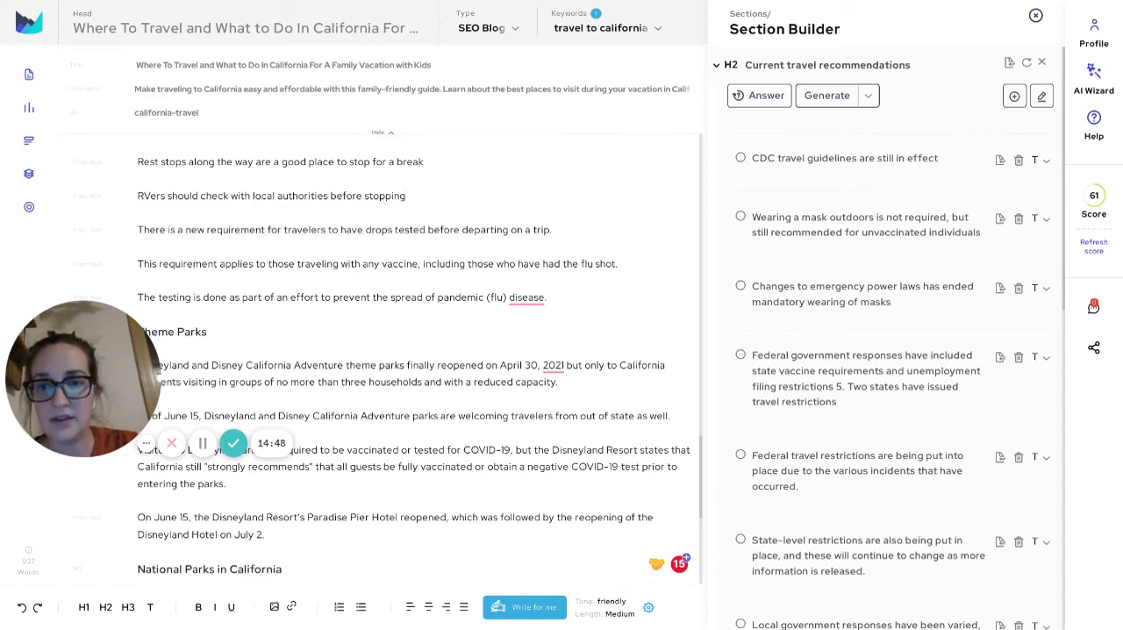
pyautogui.moveTo(406, 195); pyautogui.dragTo(159, 196)
pyautogui.click(272, 265)
pyautogui.moveTo(267, 230); pyautogui.dragTo(389, 298)
pyautogui.moveTo(472, 365); pyautogui.dragTo(477, 365)
pyautogui.scroll(-3, 414, 362)
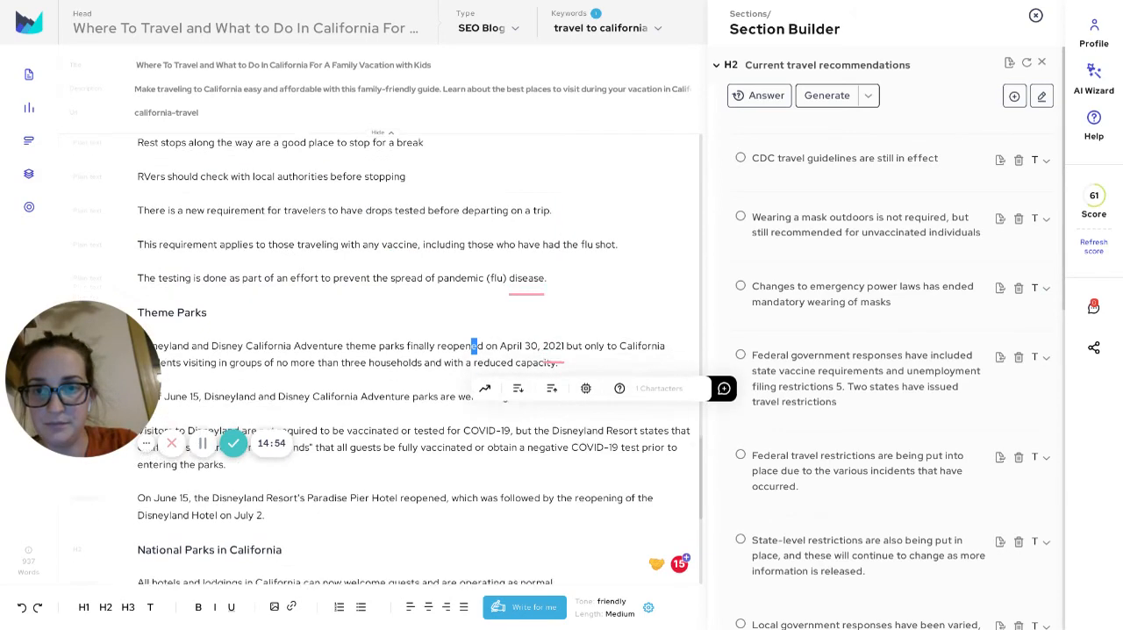
# Review the Disneyland paragraphs under Theme Parks and select the Theme Parks heading
pyautogui.click(302, 293)
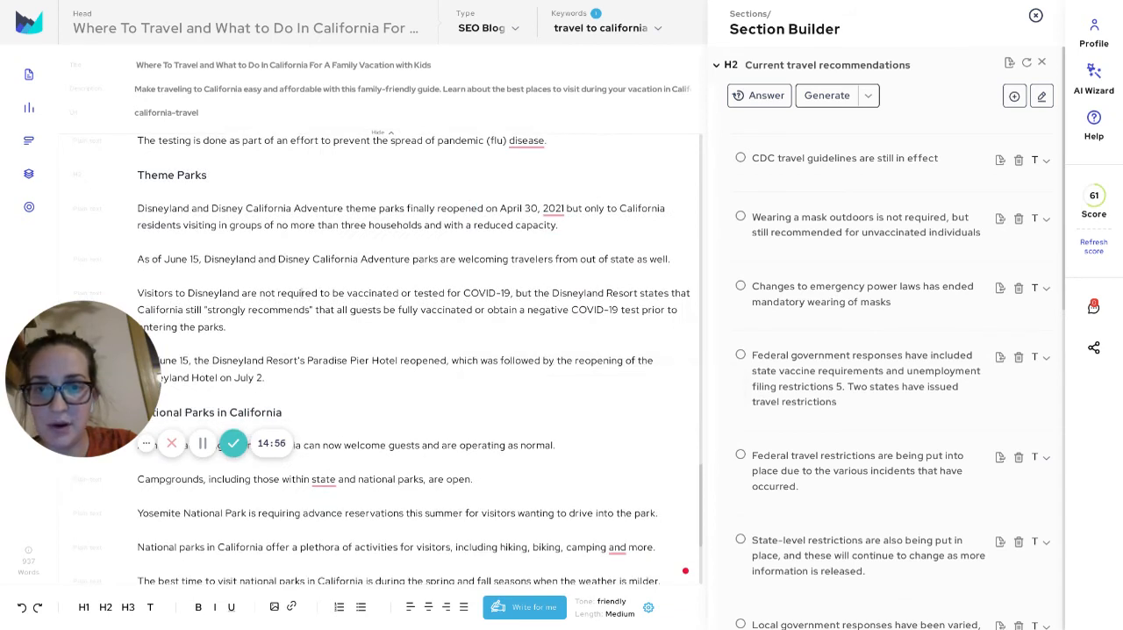
pyautogui.moveTo(150, 293); pyautogui.dragTo(149, 259)
pyautogui.click(313, 259)
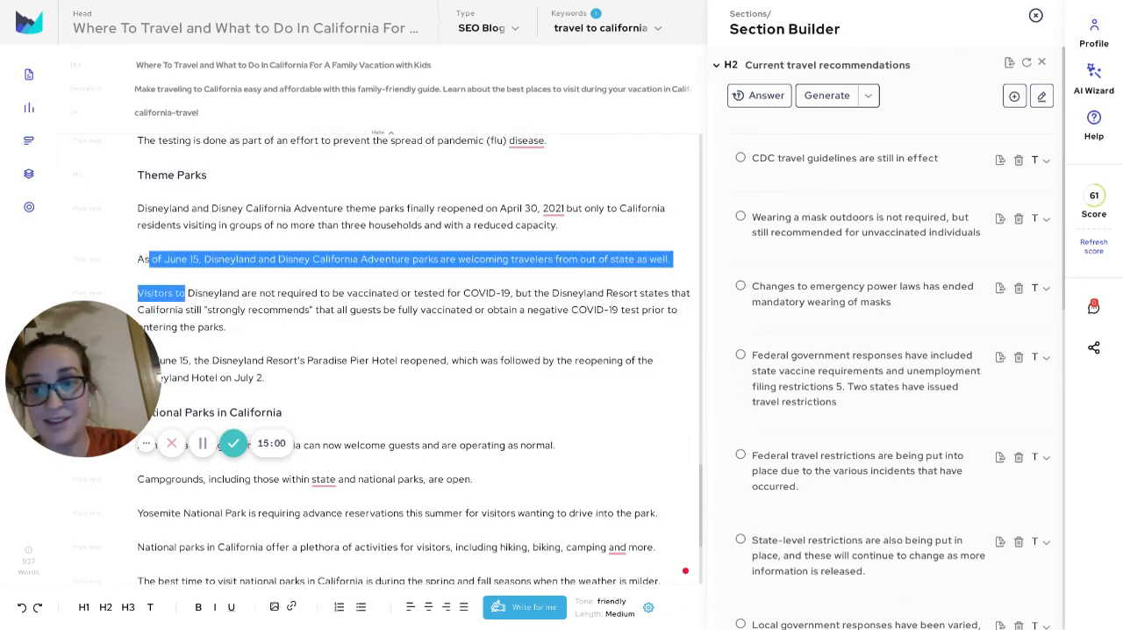
pyautogui.click(146, 256)
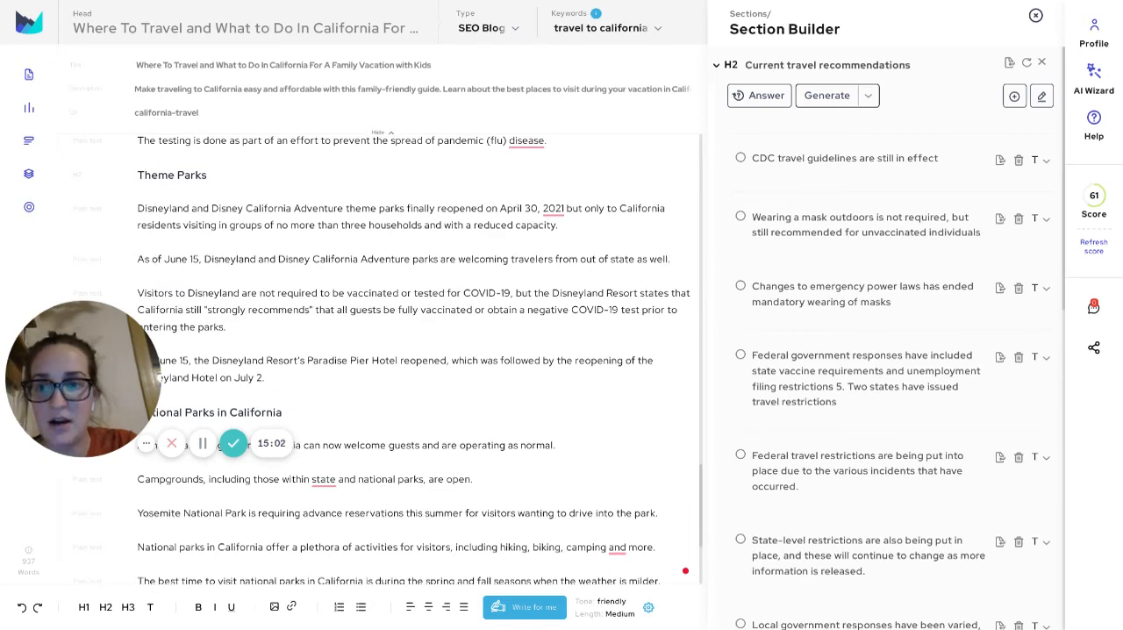
pyautogui.scroll(-1, 414, 358)
pyautogui.scroll(1, 414, 358)
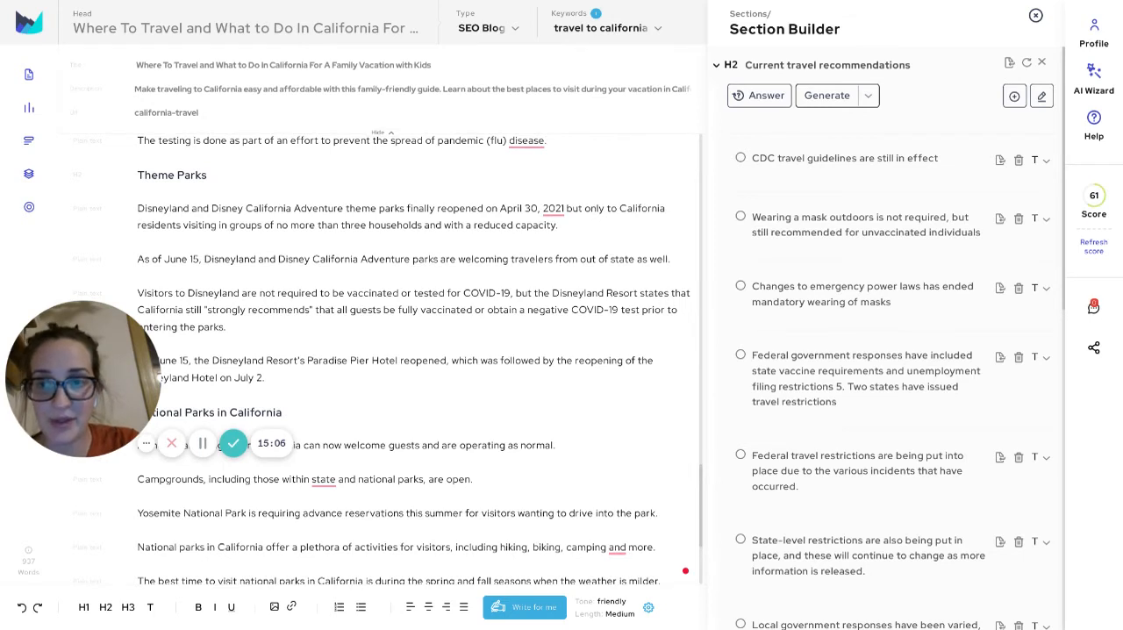
pyautogui.click(208, 176)
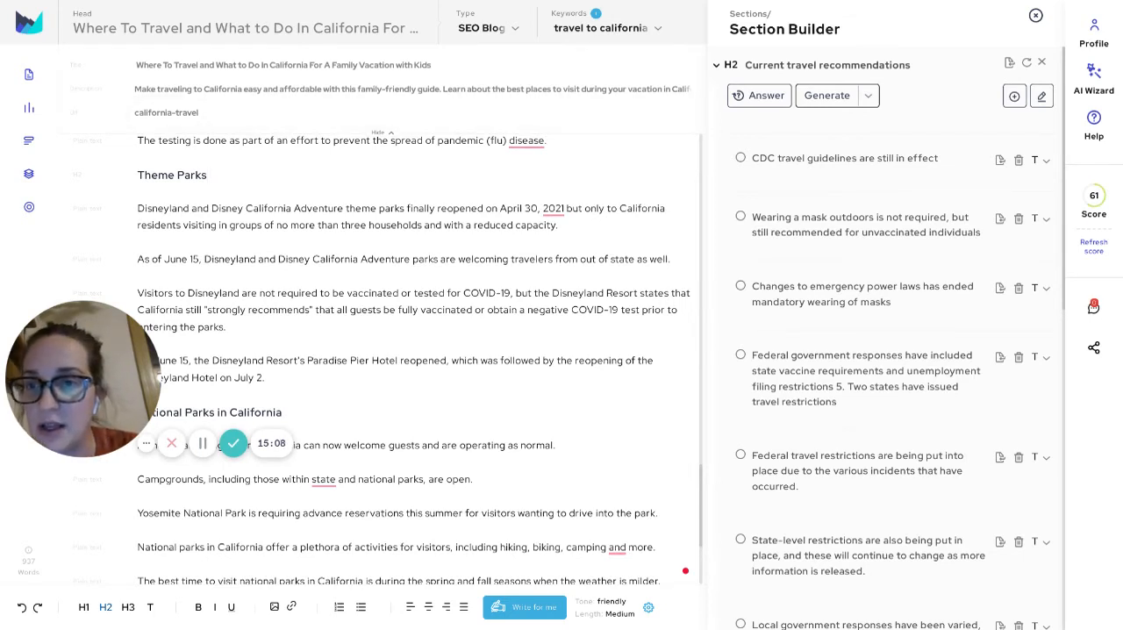
pyautogui.moveTo(138, 175); pyautogui.dragTo(208, 175)
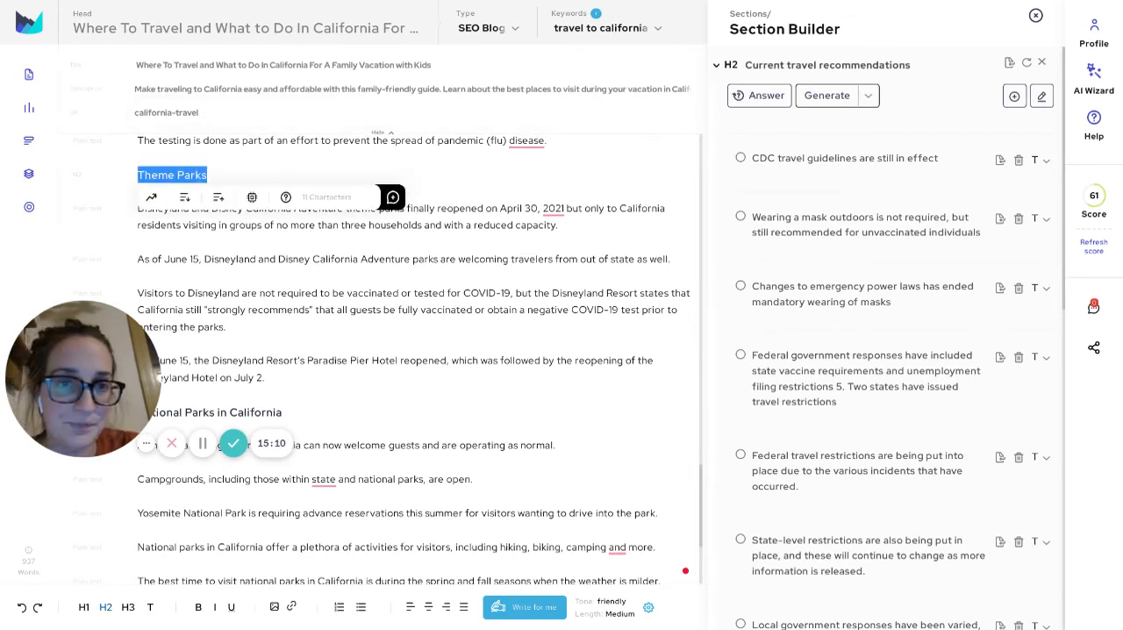
# Collapse the Current travel recommendations section, open the SERP and data source research, and examine the ranking domains with their metrics
pyautogui.click(717, 65)
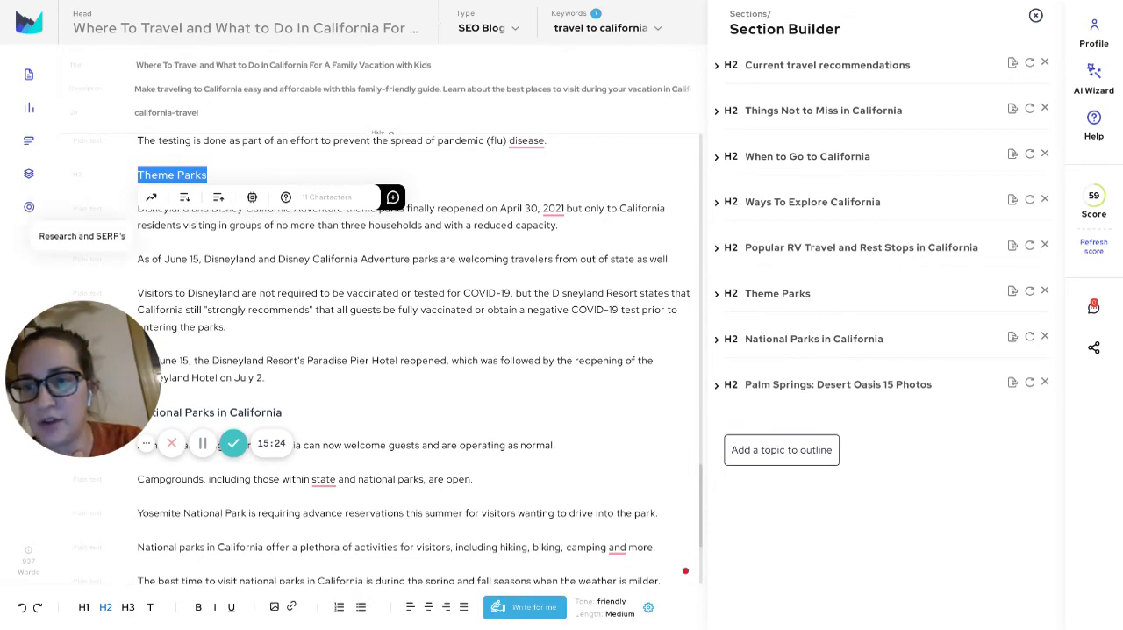
pyautogui.click(29, 207)
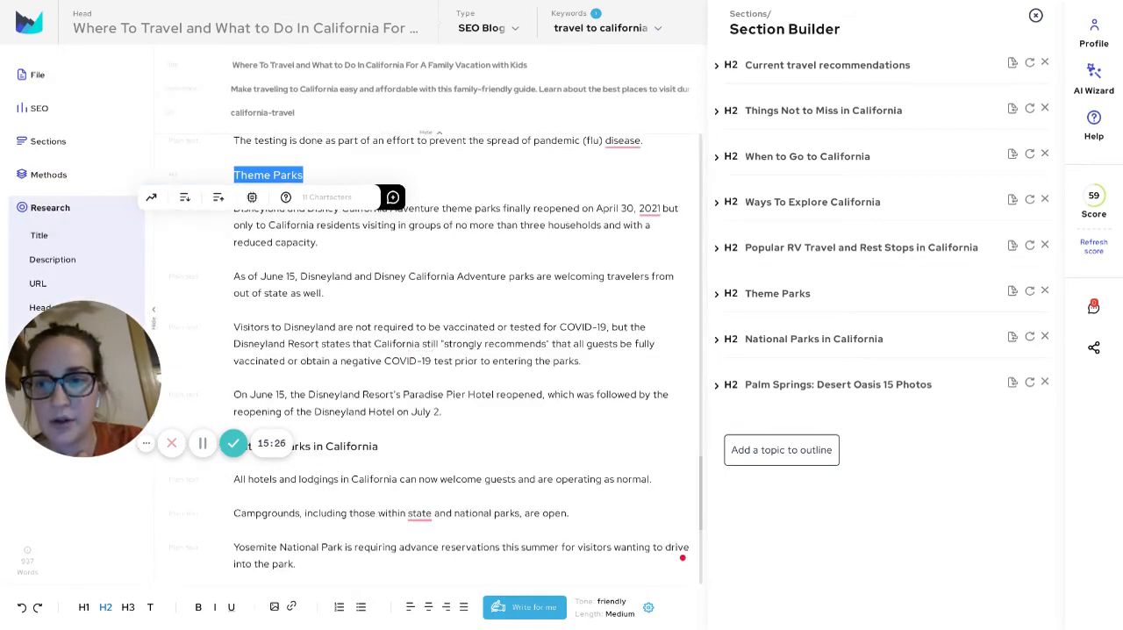
pyautogui.moveTo(83, 379); pyautogui.dragTo(107, 524)
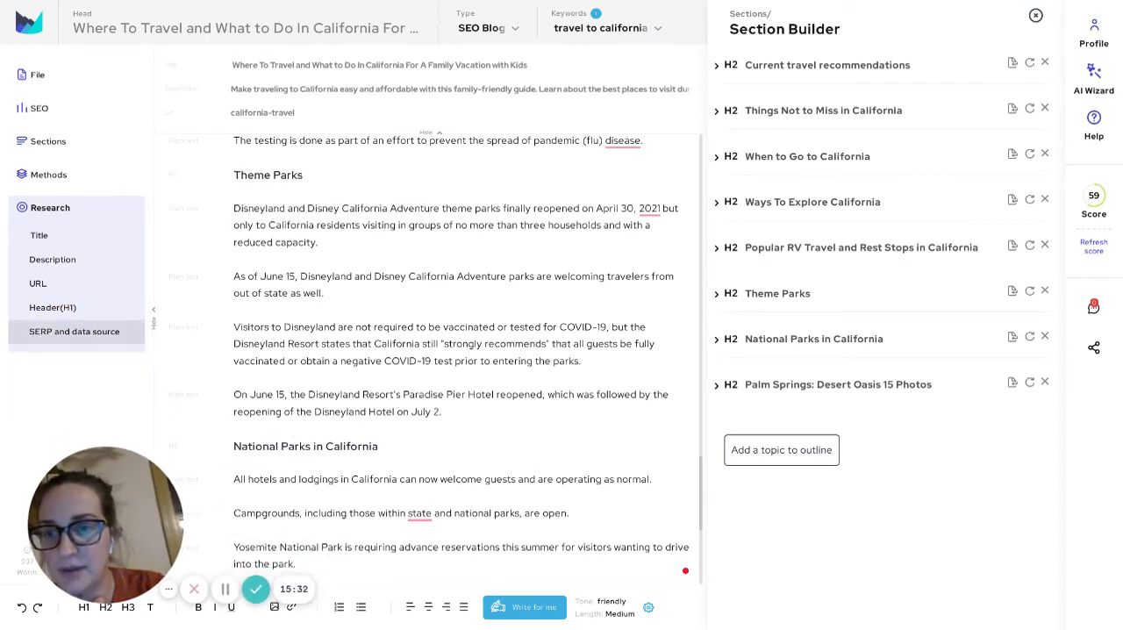
pyautogui.click(75, 330)
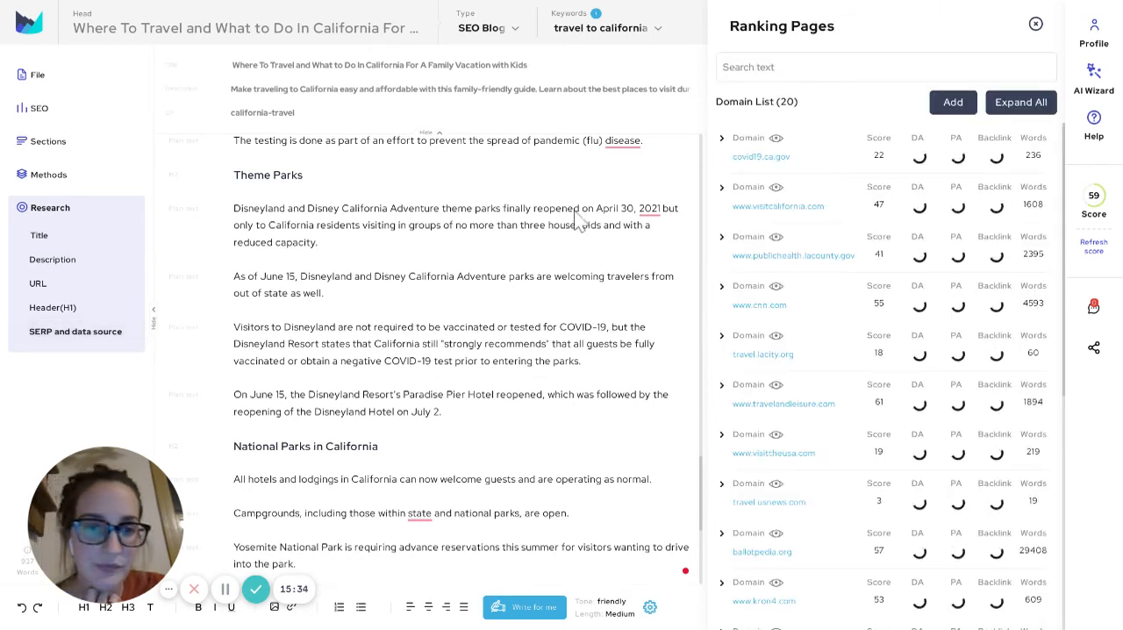
pyautogui.scroll(-5, 959, 320)
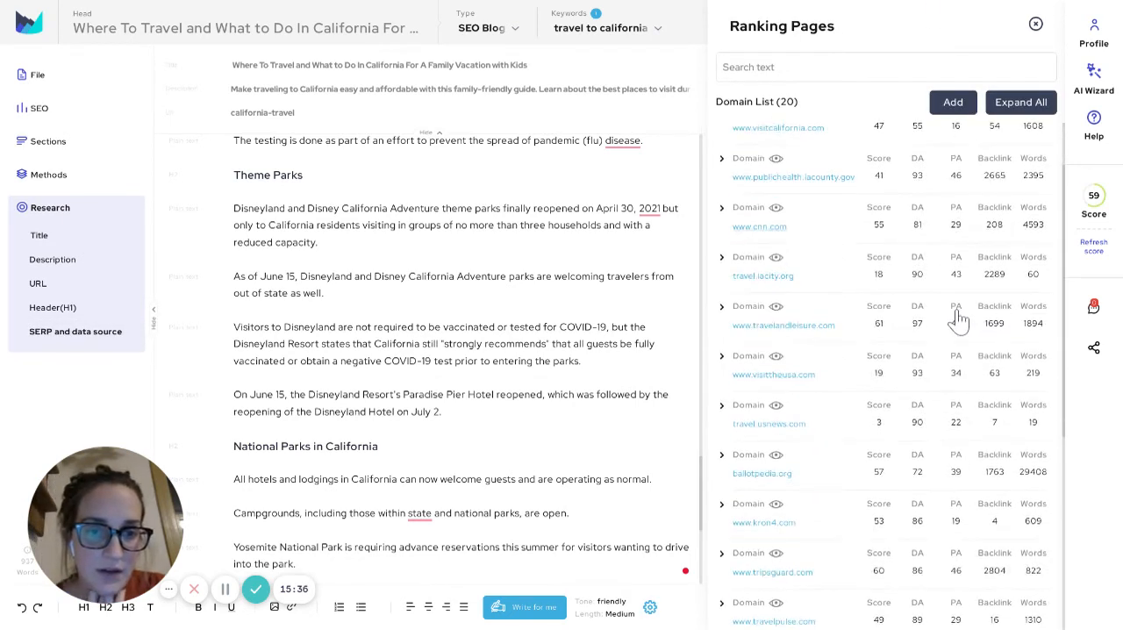
pyautogui.scroll(-1, 959, 320)
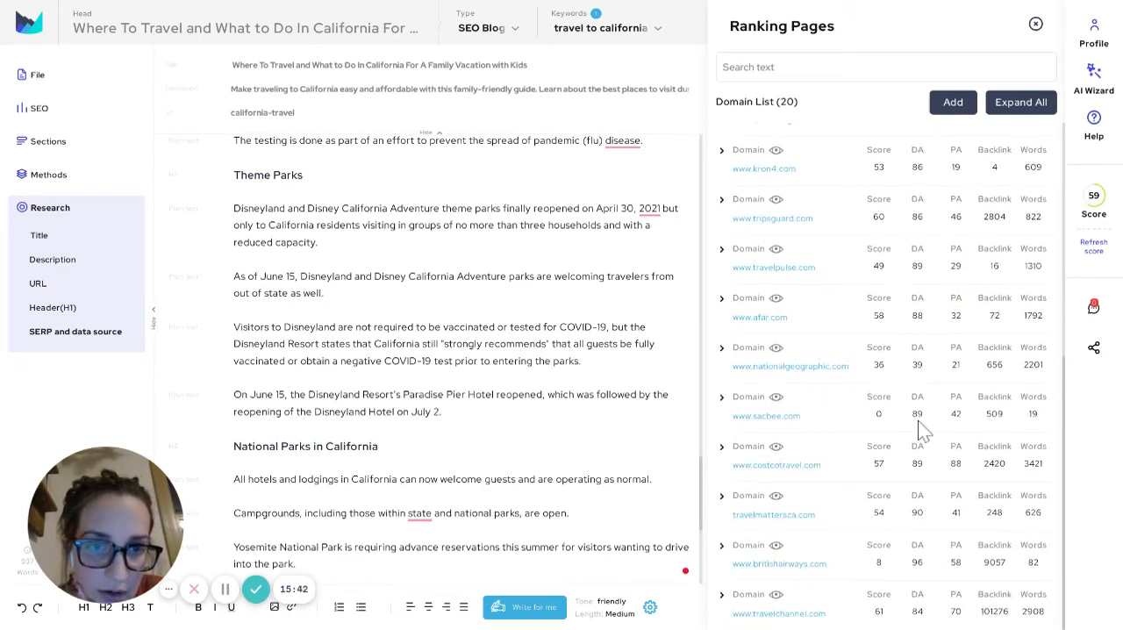
pyautogui.scroll(3, 925, 432)
pyautogui.scroll(3, 956, 413)
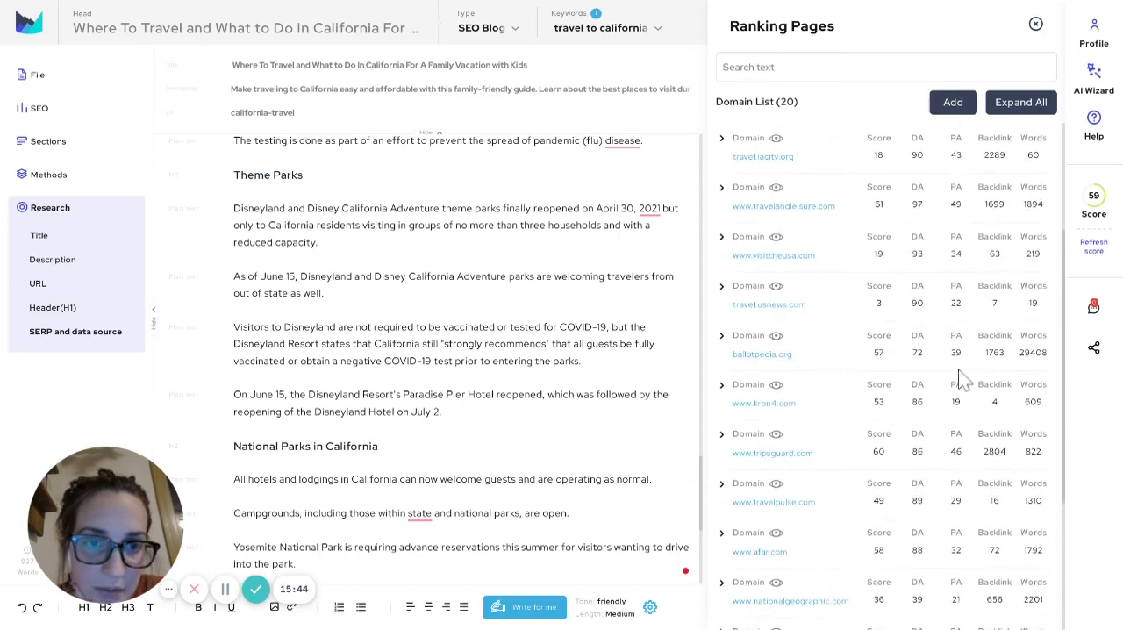
pyautogui.scroll(1, 965, 379)
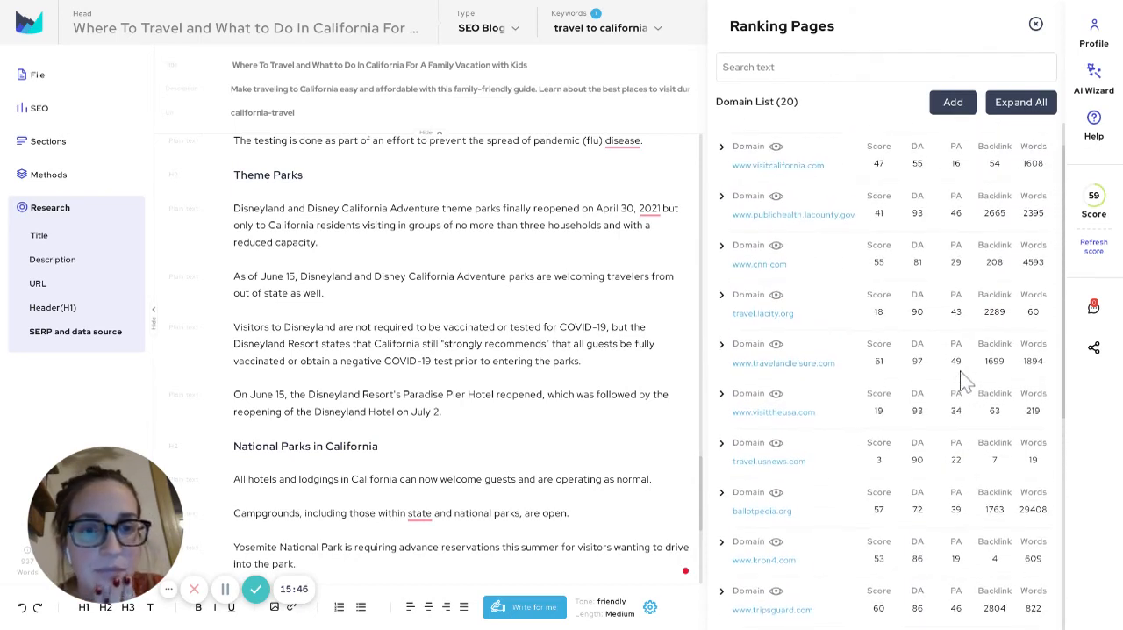
pyautogui.scroll(1, 965, 379)
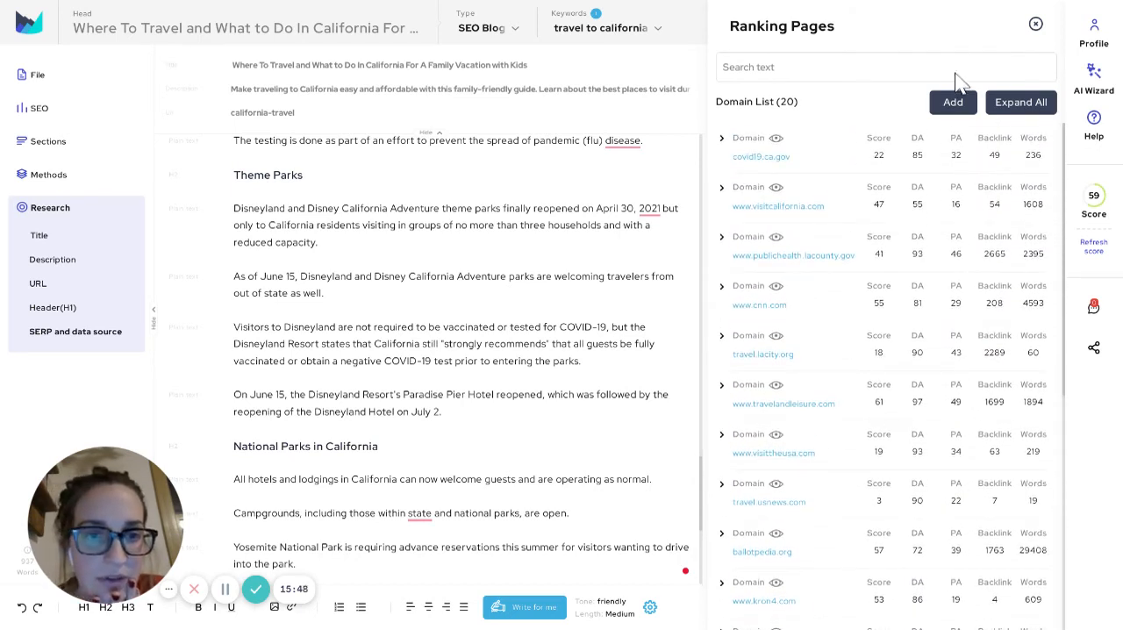
pyautogui.click(858, 193)
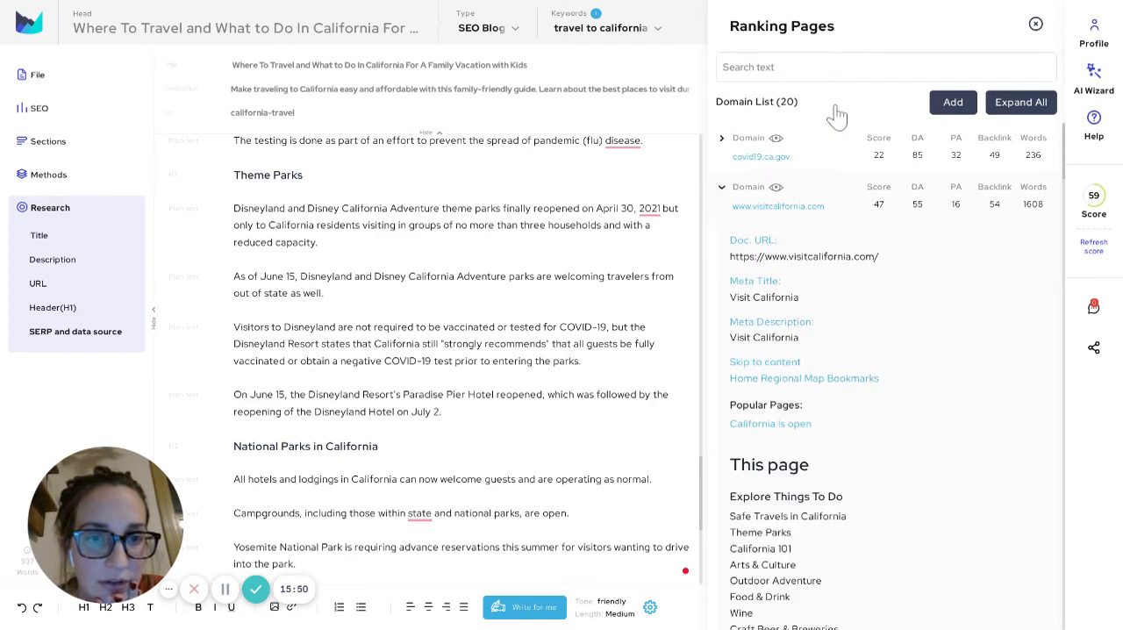
pyautogui.scroll(-12, 992, 498)
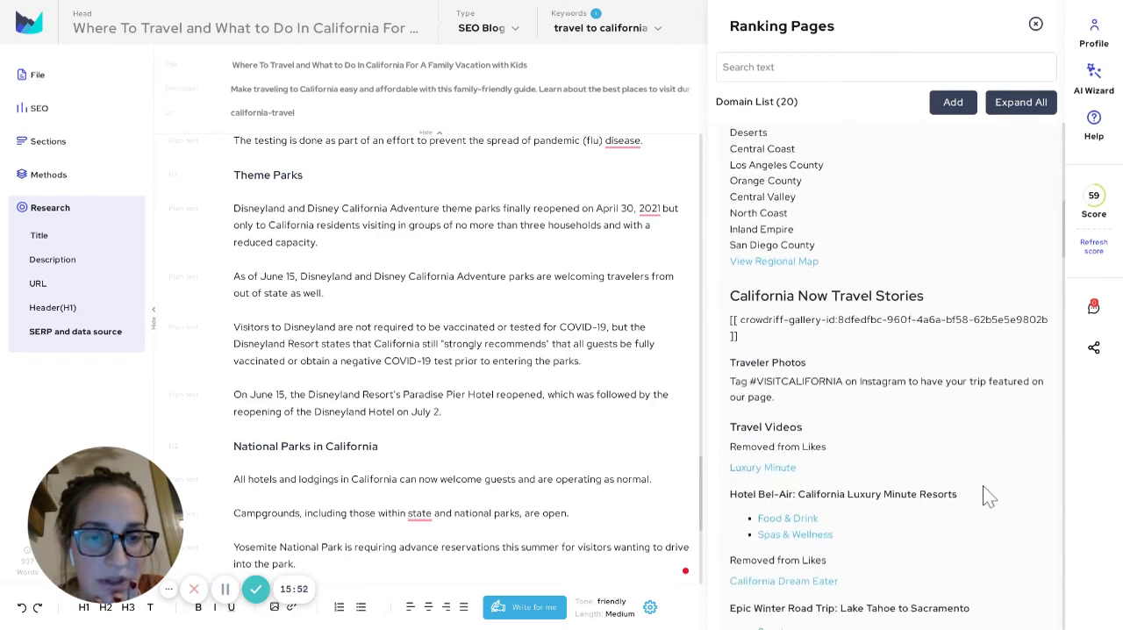
pyautogui.scroll(-15, 991, 503)
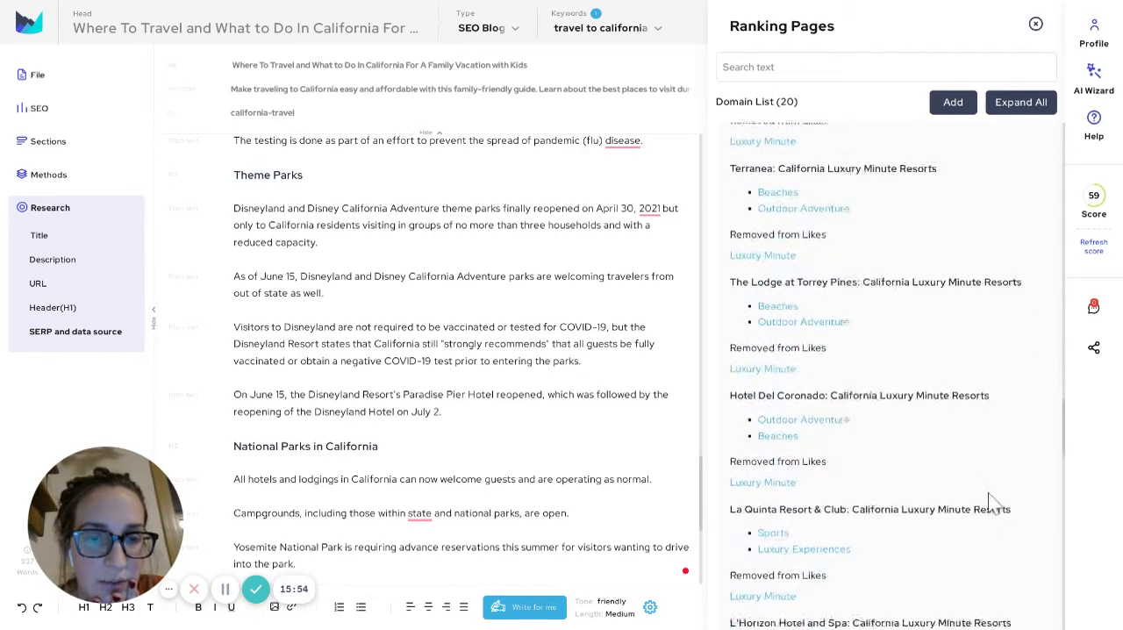
pyautogui.scroll(-5, 991, 503)
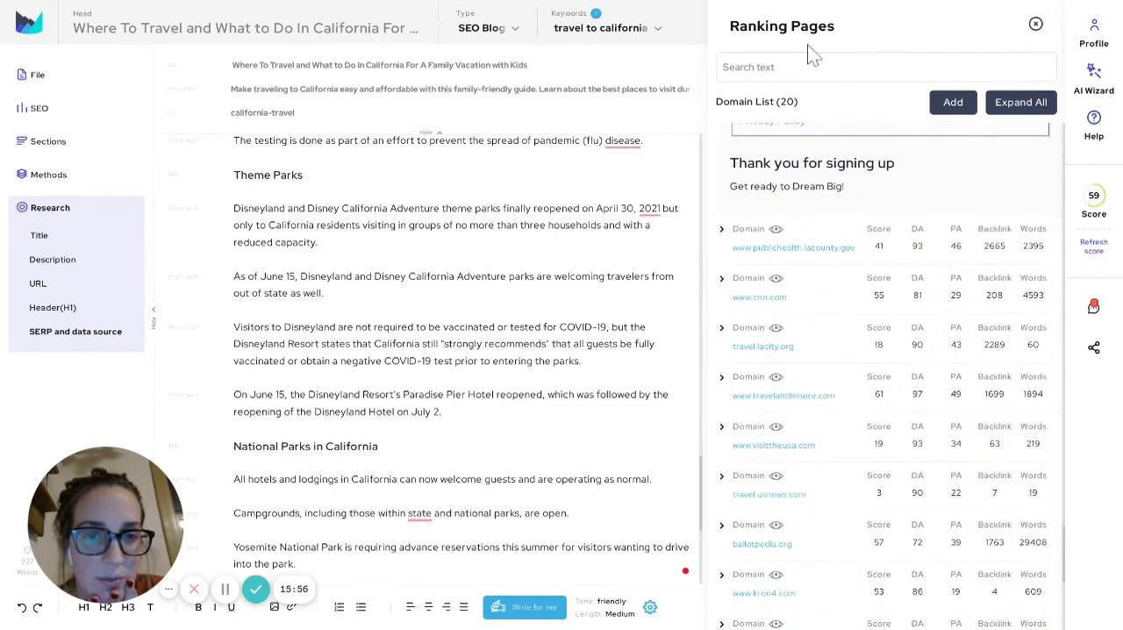
pyautogui.click(829, 225)
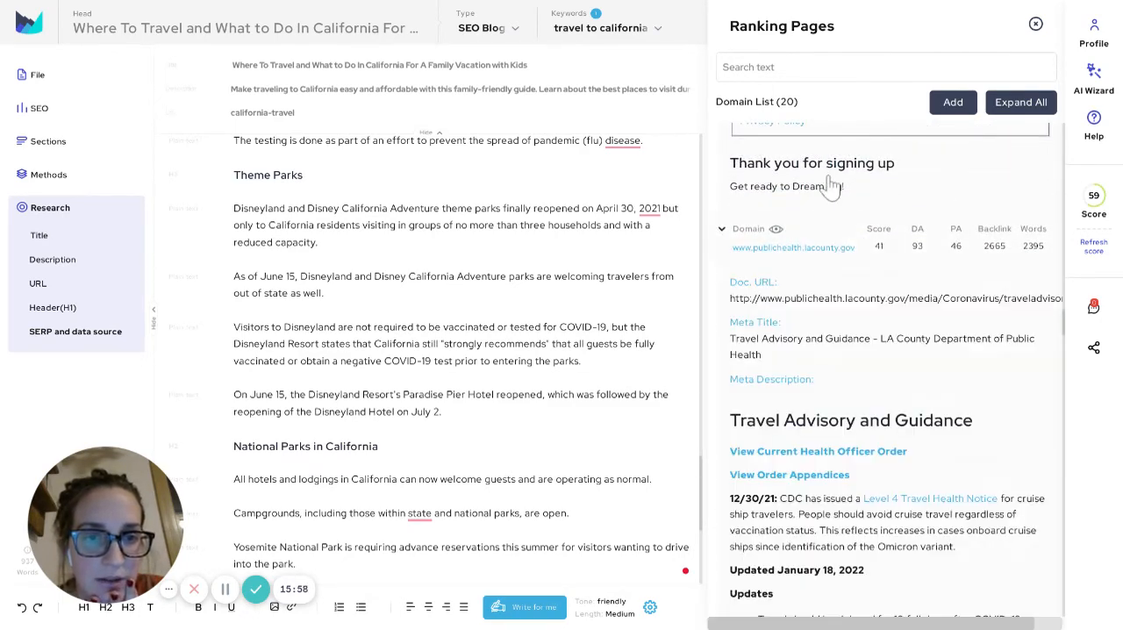
pyautogui.click(958, 249)
pyautogui.scroll(-10, 1053, 333)
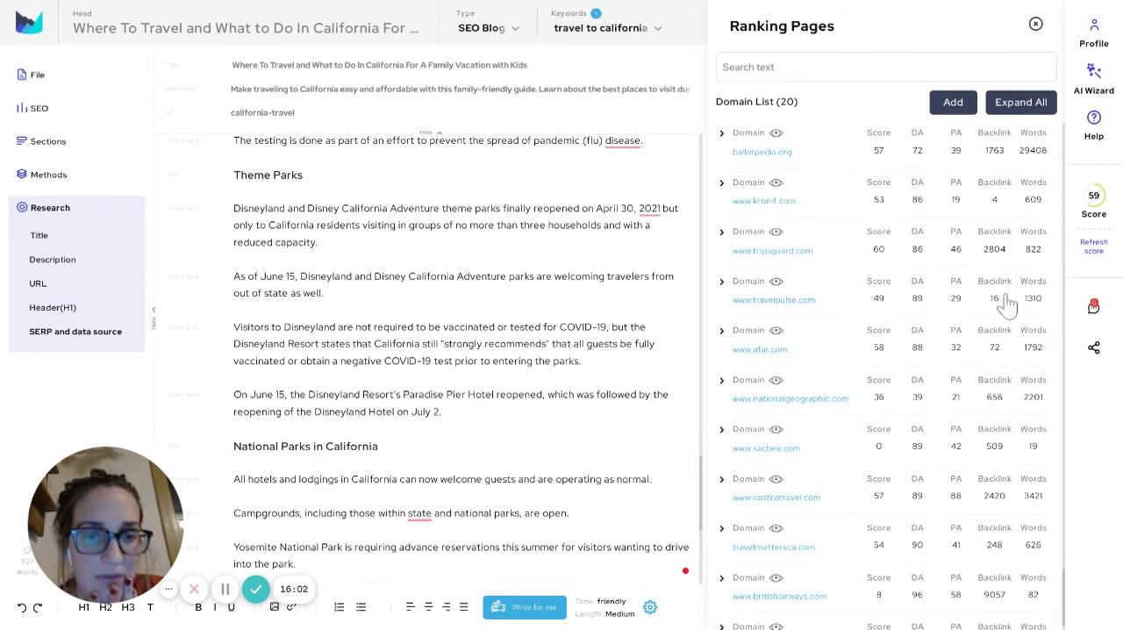
pyautogui.scroll(-1, 1007, 303)
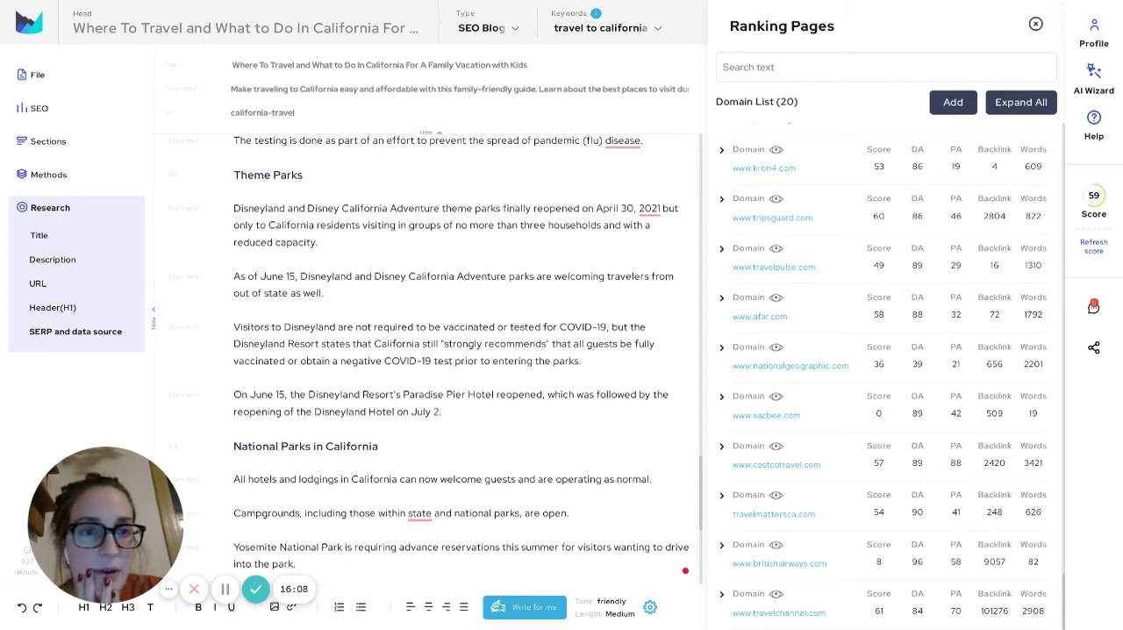
pyautogui.click(953, 103)
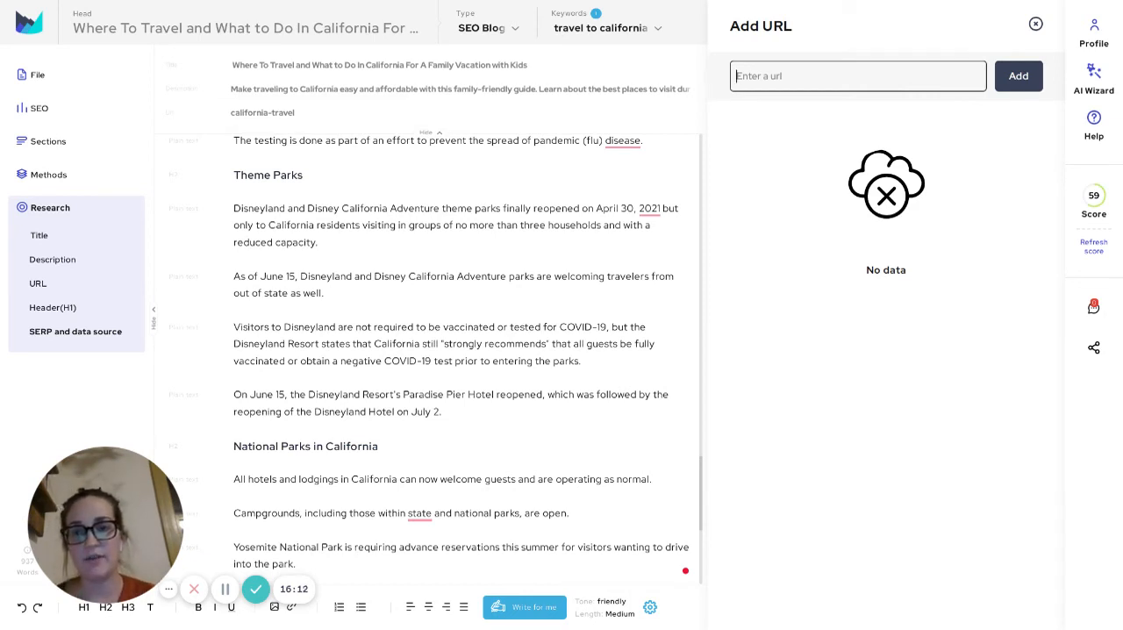
pyautogui.moveTo(233, 175); pyautogui.dragTo(303, 175)
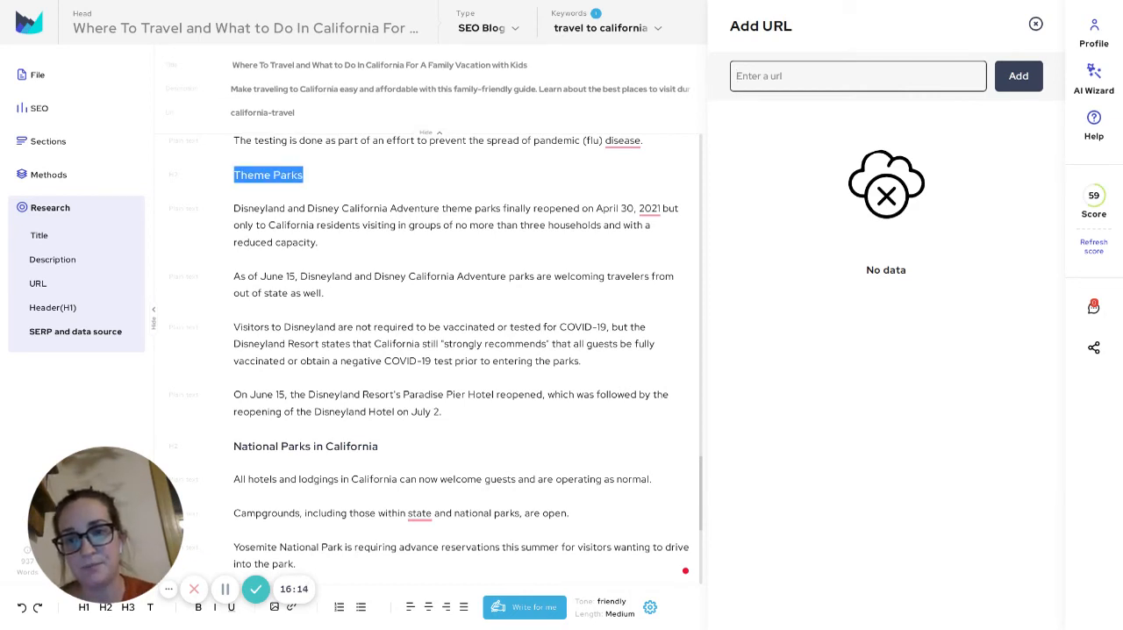
pyautogui.click(332, 225)
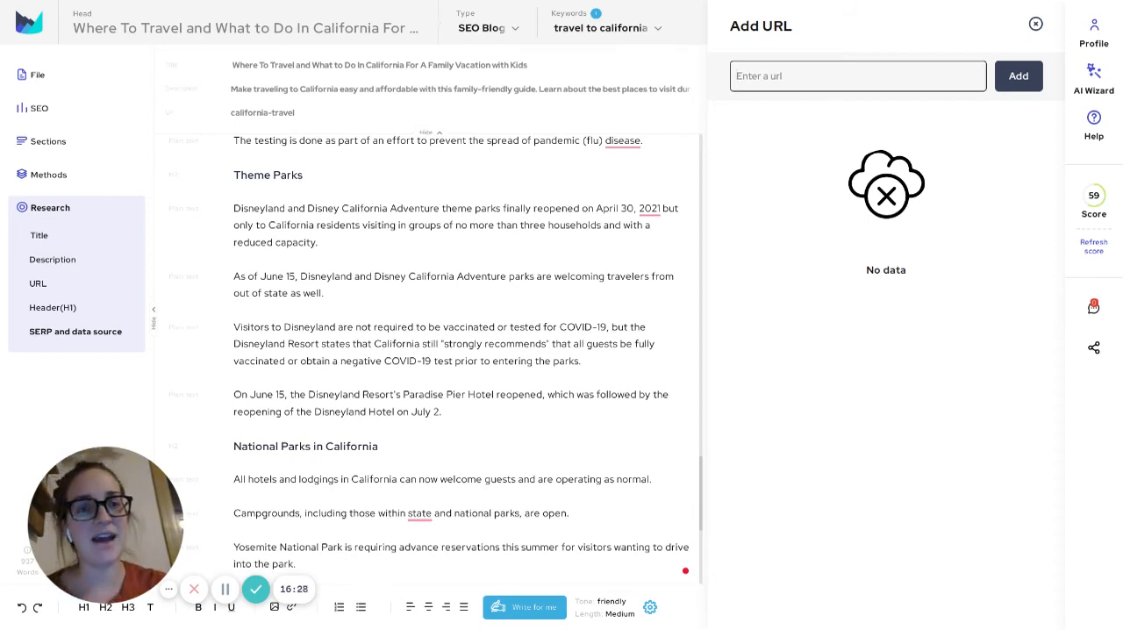
pyautogui.click(1036, 23)
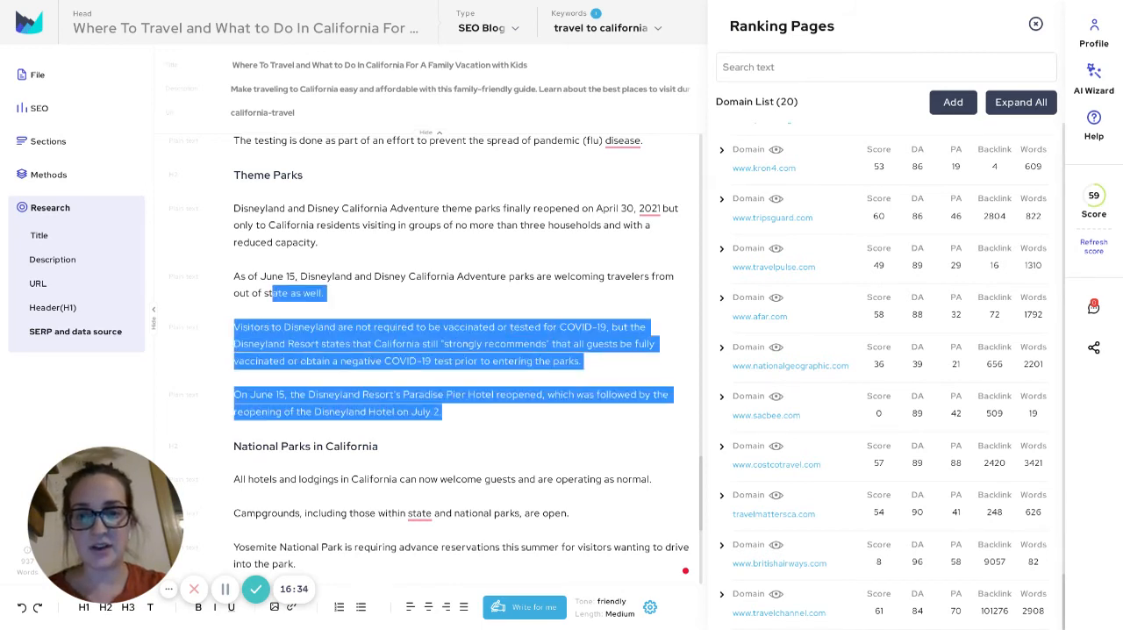
pyautogui.hotkey('ctrl', 'shift', 'Up')
pyautogui.hotkey('ctrl', 'shift', 'Up')
pyautogui.hotkey('ctrl', 'shift', 'Up')
pyautogui.hotkey('ctrl', 'shift', 'Up')
pyautogui.click(296, 293)
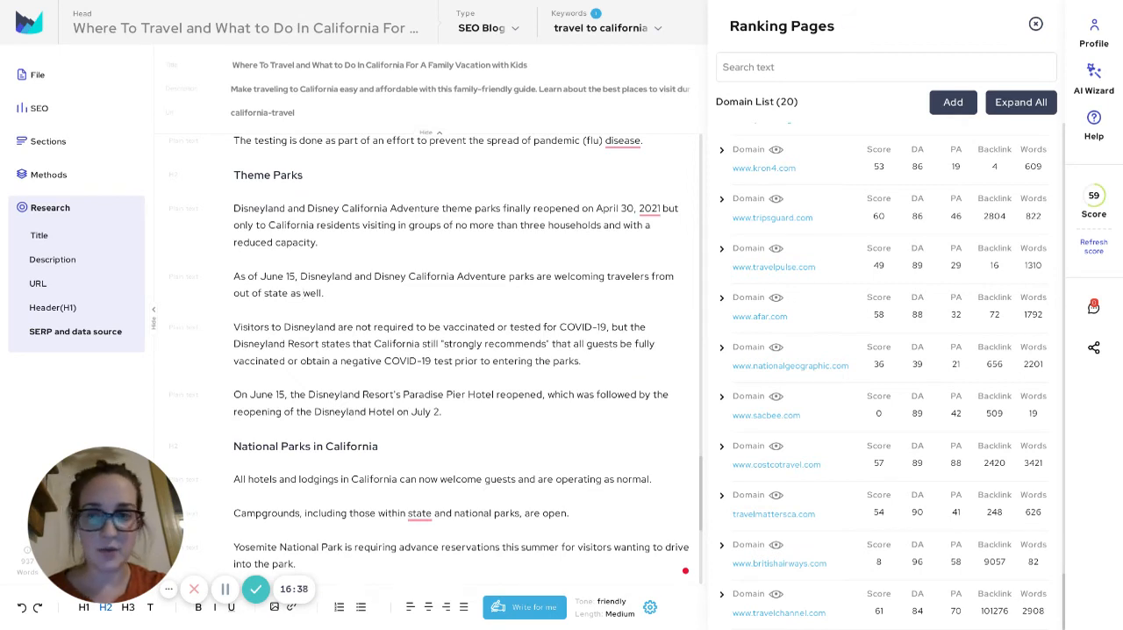
# Open the Section Builder and expand the Theme Parks section to review its Disneyland concepts
pyautogui.click(303, 175)
pyautogui.click(48, 142)
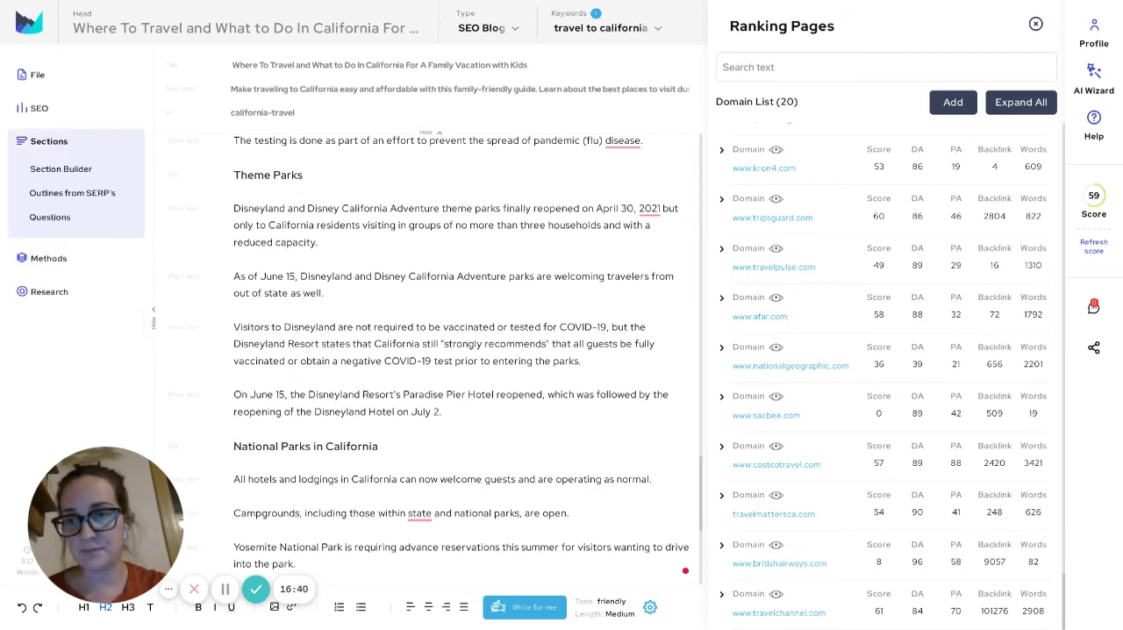
pyautogui.click(60, 169)
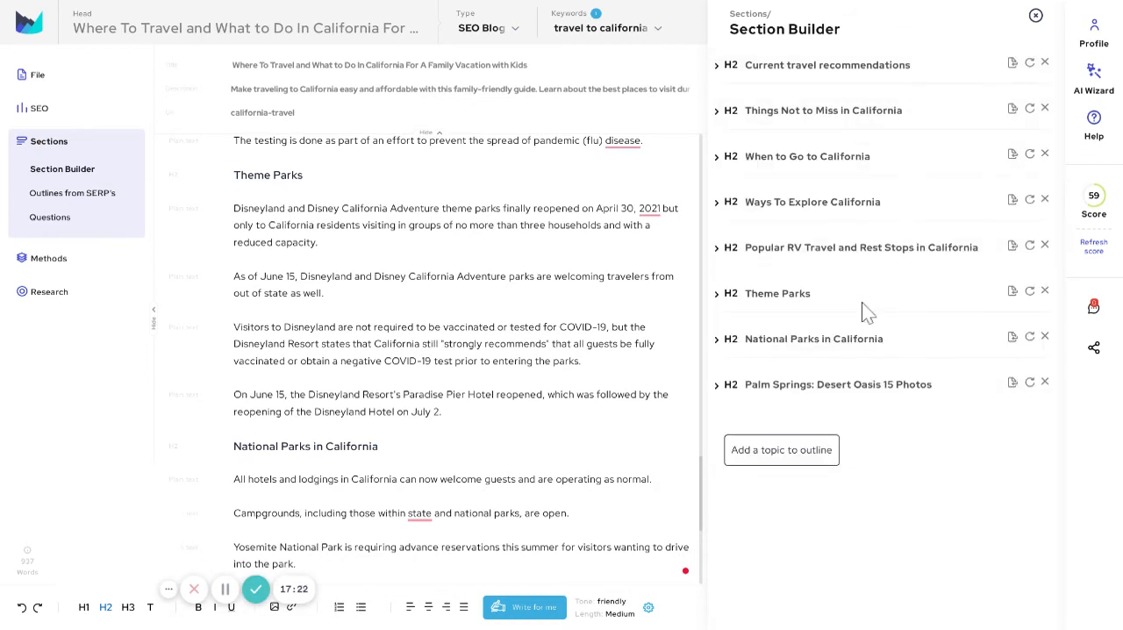
pyautogui.click(827, 293)
pyautogui.scroll(-3, 991, 299)
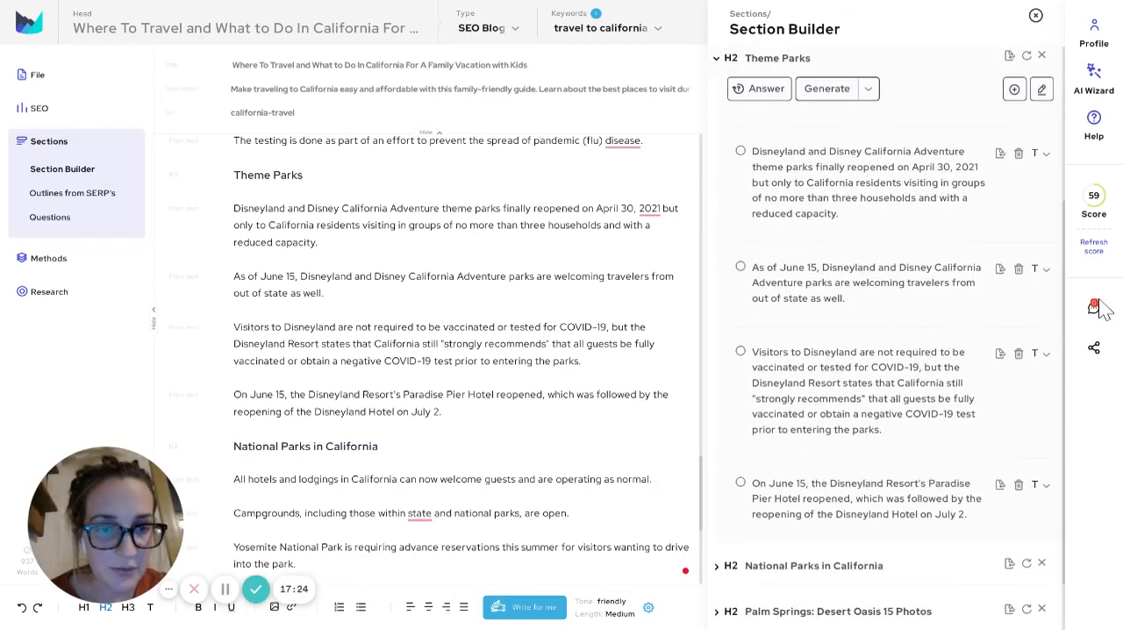
pyautogui.scroll(1, 992, 299)
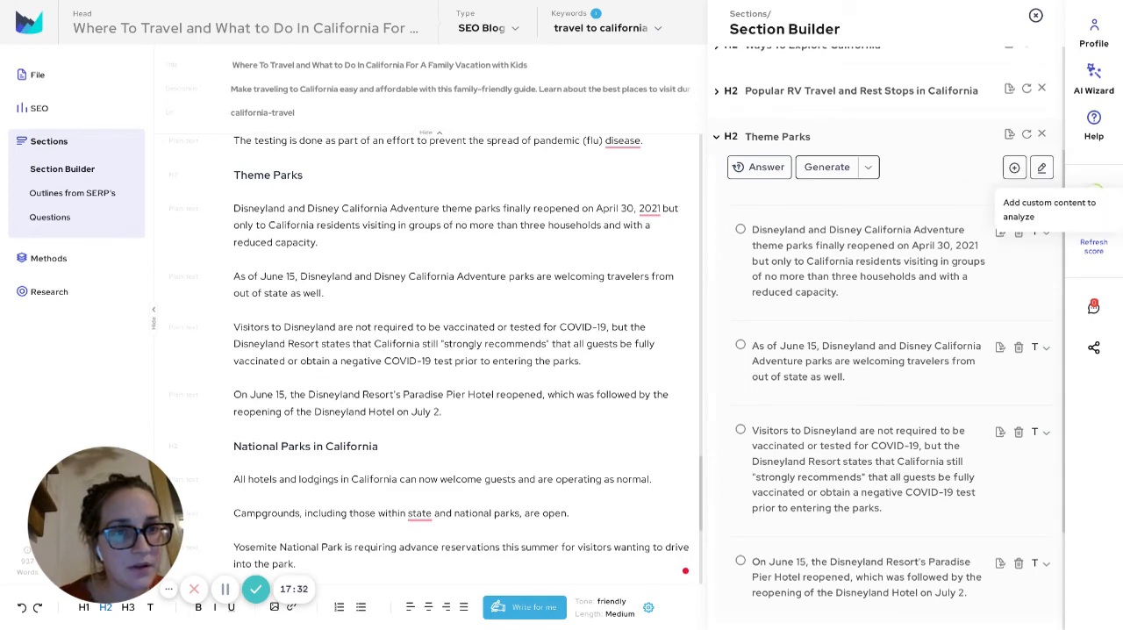
# Open the Theme Parks source content for editing, read through it, and delete all of its text
pyautogui.click(1041, 167)
pyautogui.scroll(-3, 887, 410)
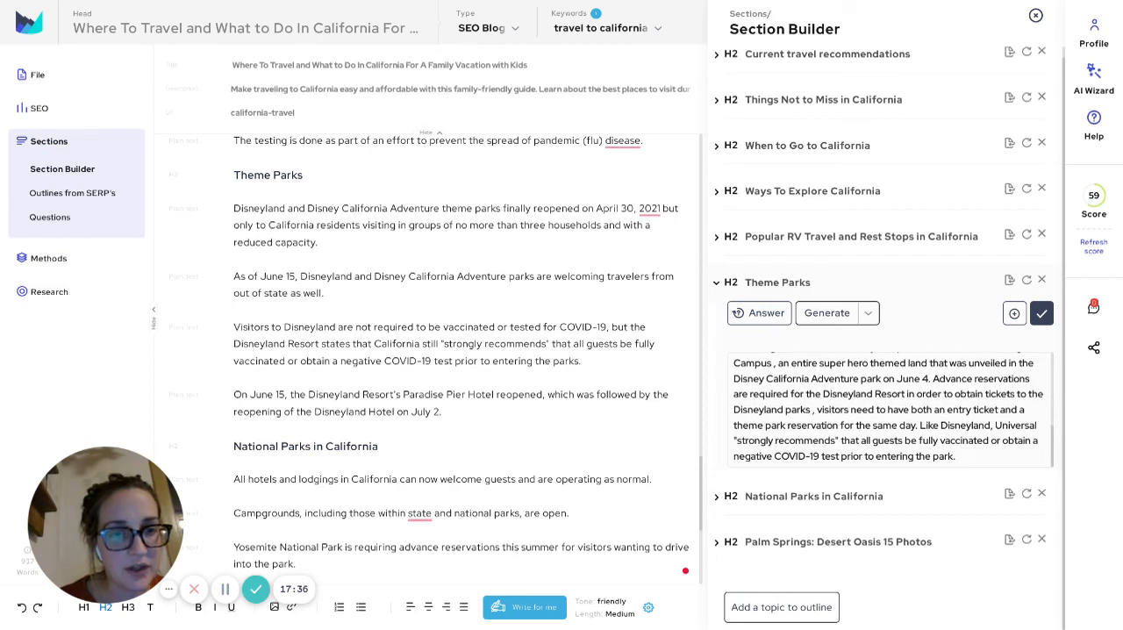
pyautogui.scroll(4, 887, 409)
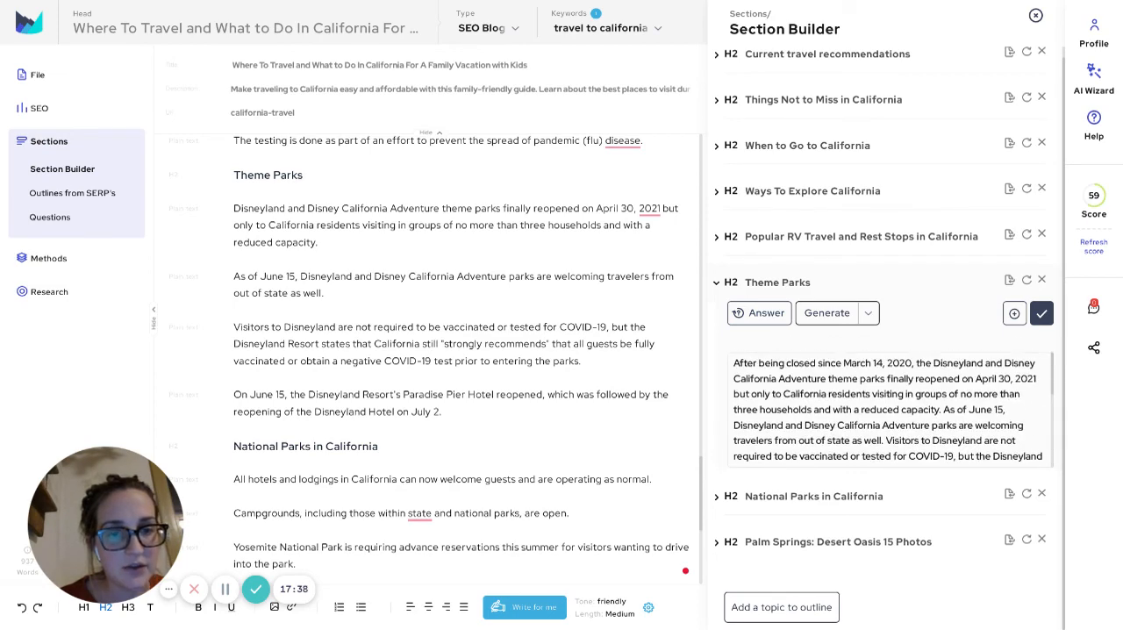
pyautogui.scroll(-3, 888, 410)
pyautogui.hotkey('ctrl', 'a')
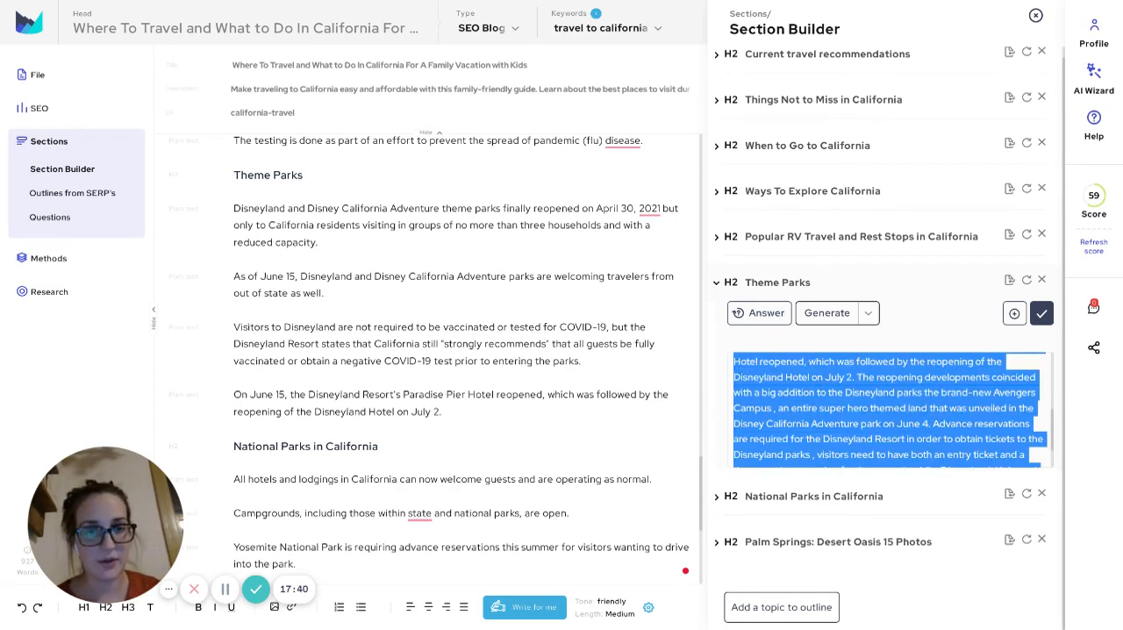
pyautogui.press('BackSpace')
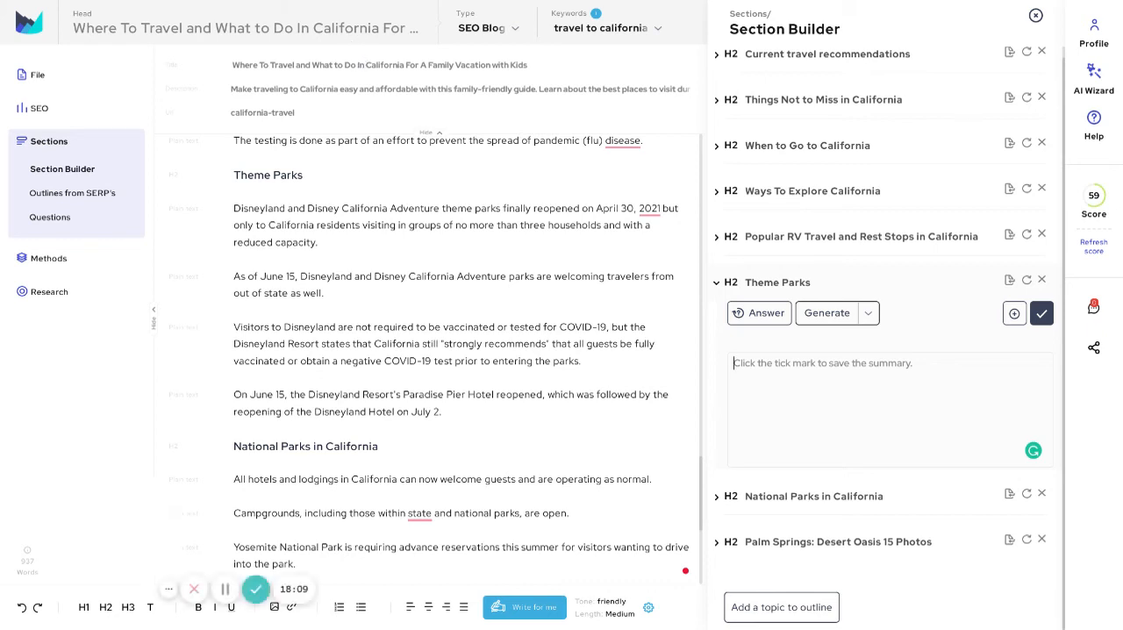
# Paste the copied text about Disney World's least crowded months as the Theme Parks source content, check it, and save it
pyautogui.hotkey('ctrl', 'v')
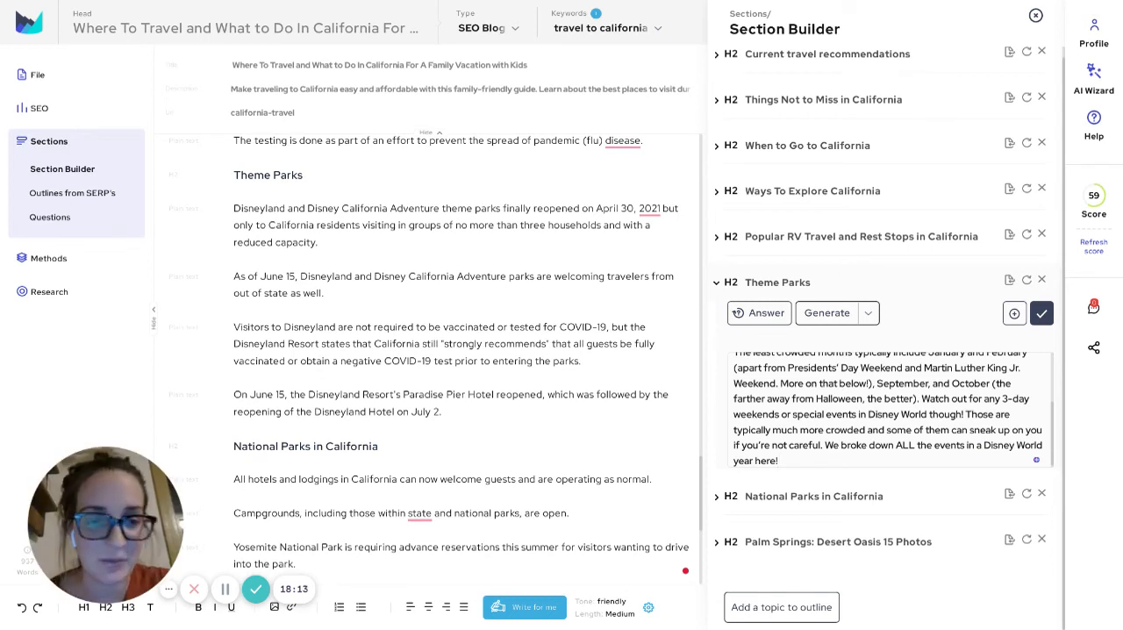
pyautogui.scroll(2, 888, 408)
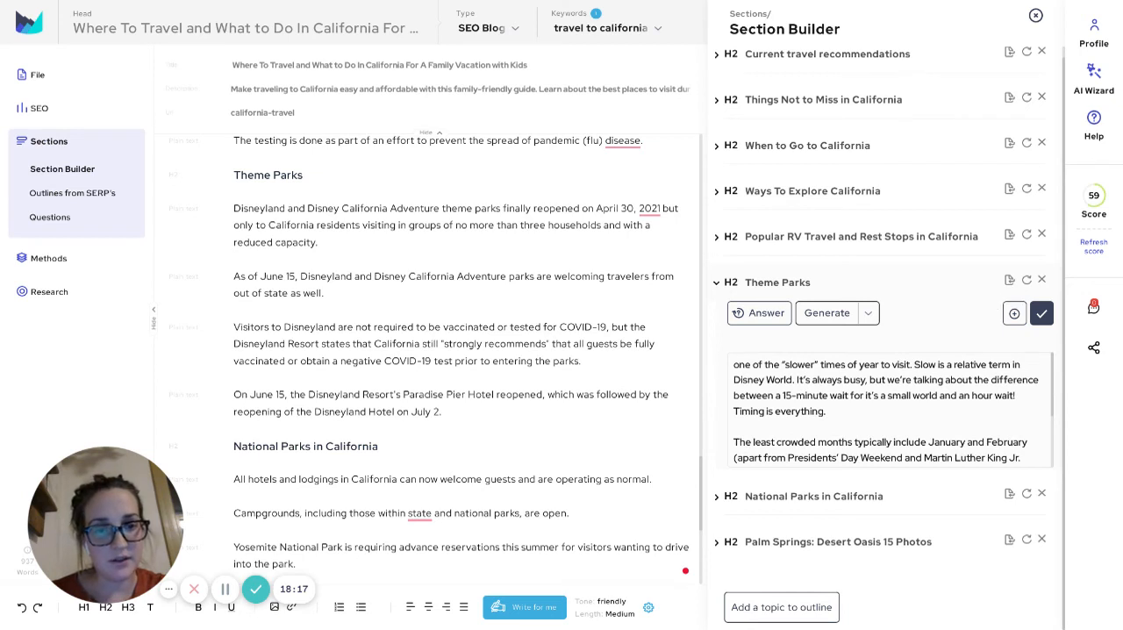
pyautogui.scroll(1, 887, 408)
pyautogui.moveTo(773, 376); pyautogui.dragTo(860, 408)
pyautogui.click(827, 423)
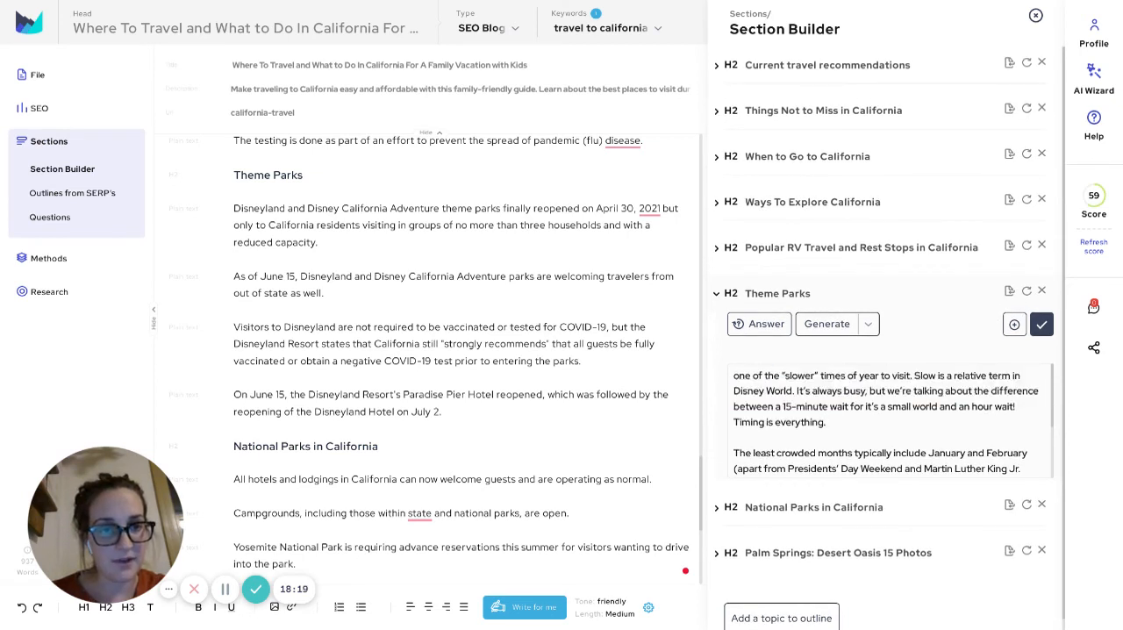
pyautogui.click(1042, 323)
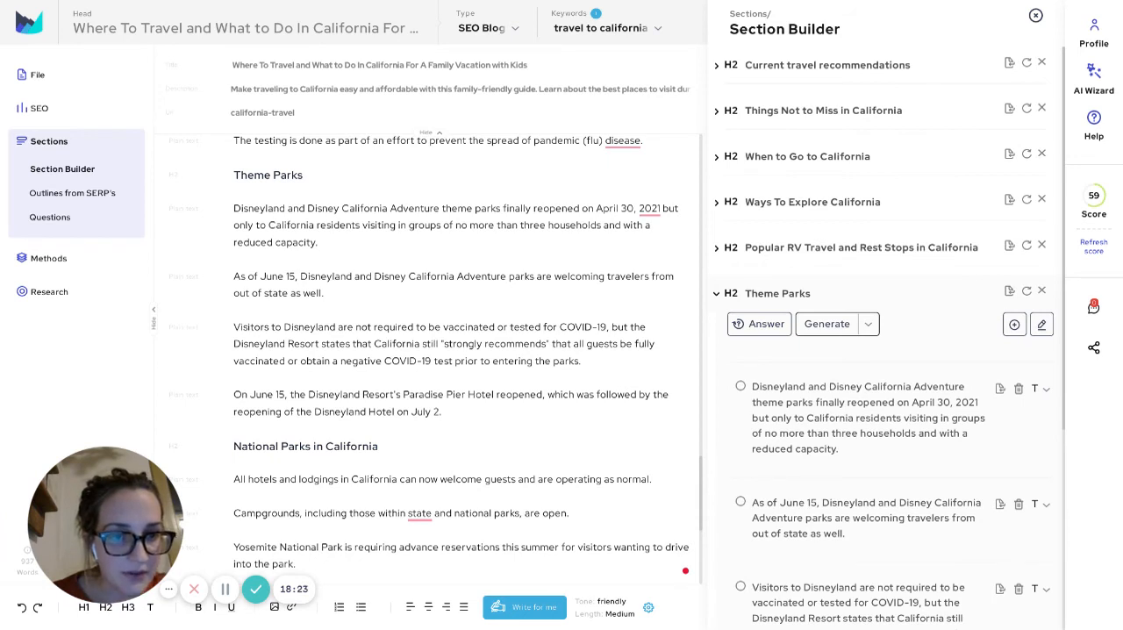
# Delete the four existing Disneyland concepts from the Theme Parks section in the Section Builder
pyautogui.click(1019, 388)
pyautogui.click(1018, 387)
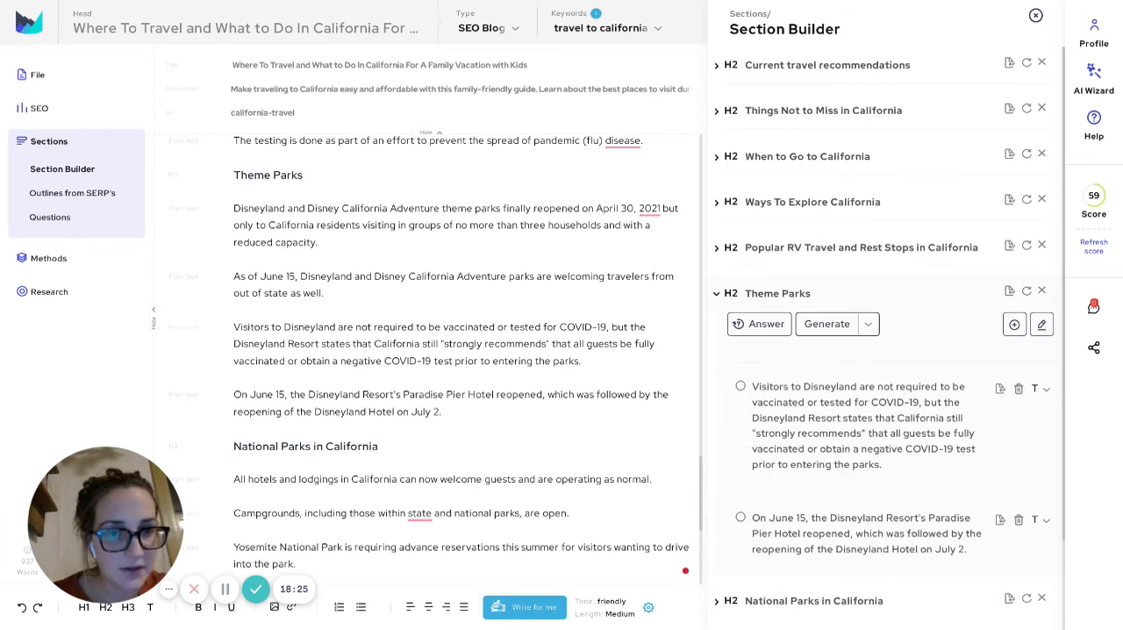
pyautogui.click(1018, 388)
pyautogui.click(1019, 388)
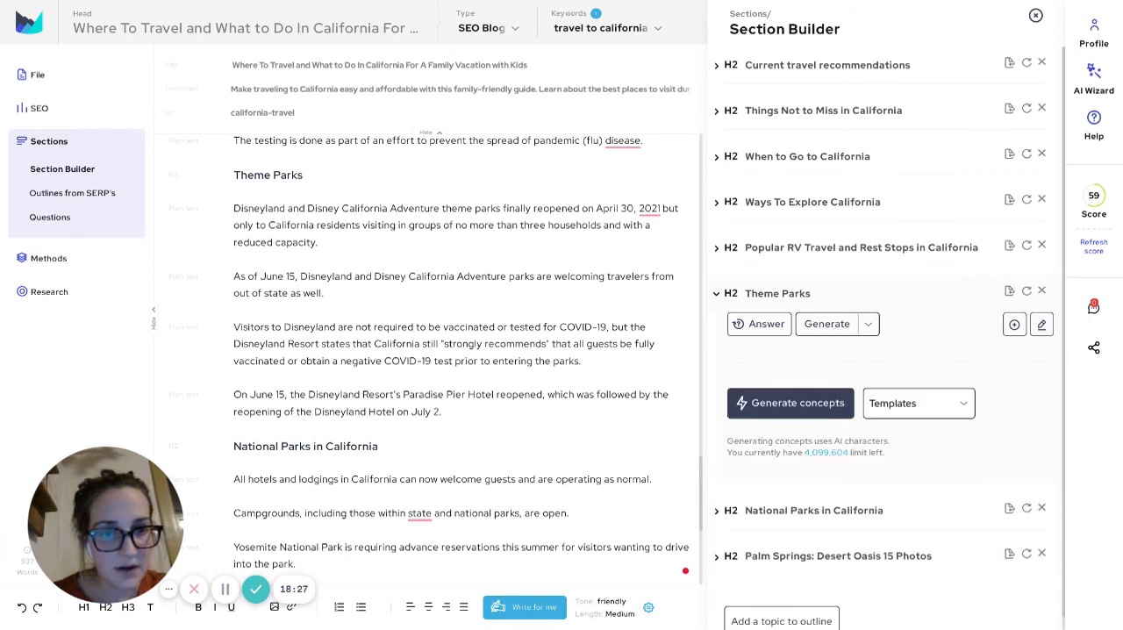
# Try to generate the Theme Parks concepts with the Key Points template
pyautogui.click(918, 404)
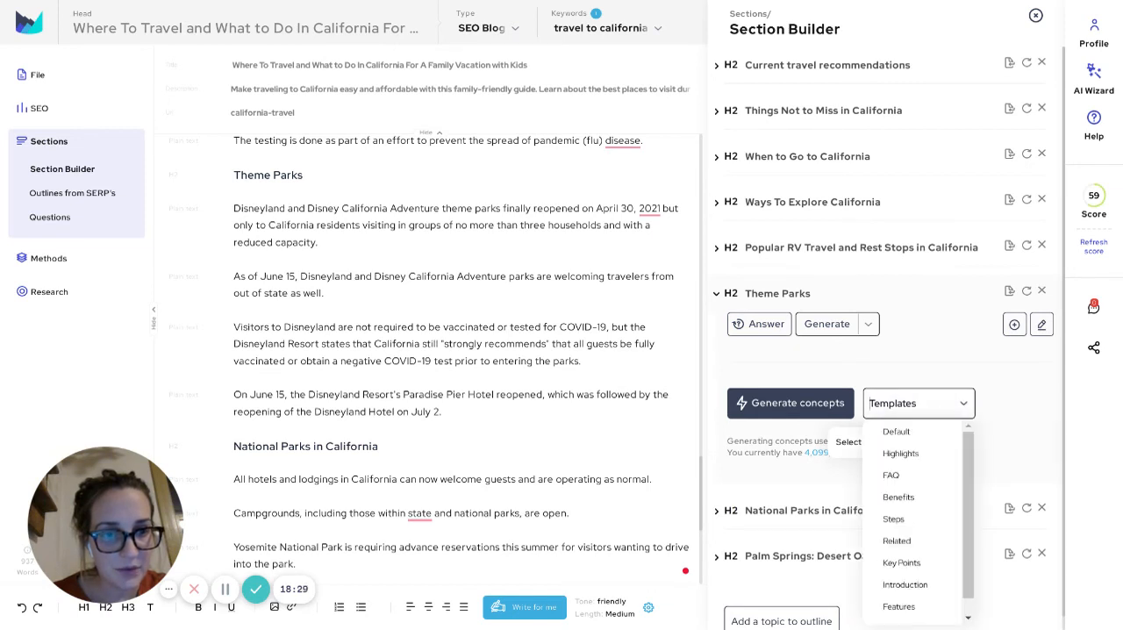
pyautogui.click(919, 403)
pyautogui.click(919, 403)
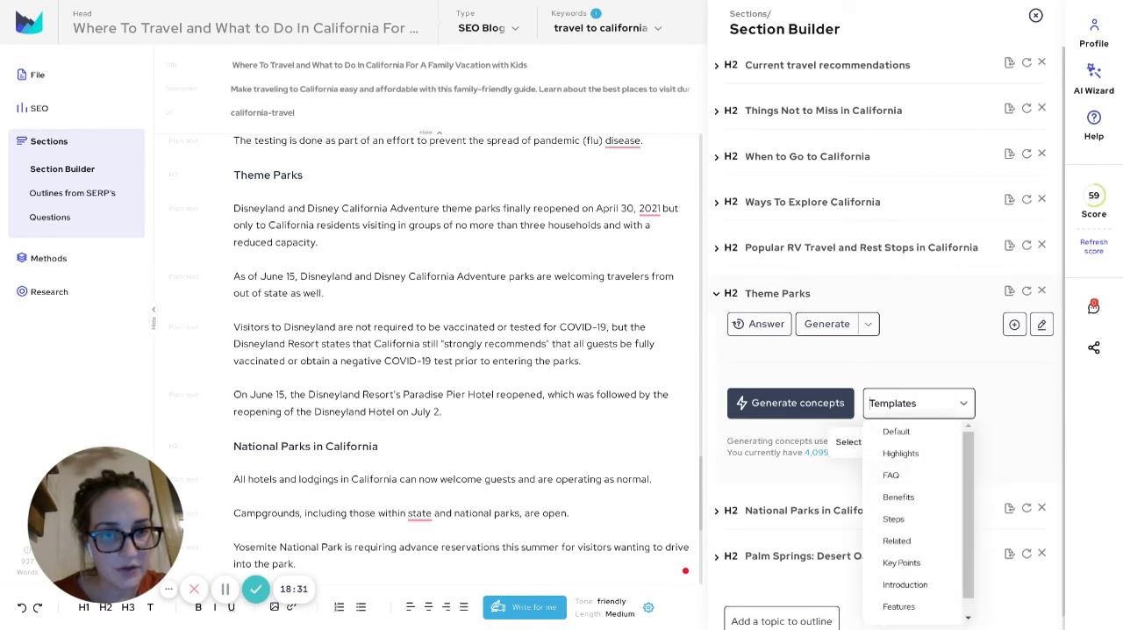
pyautogui.click(901, 562)
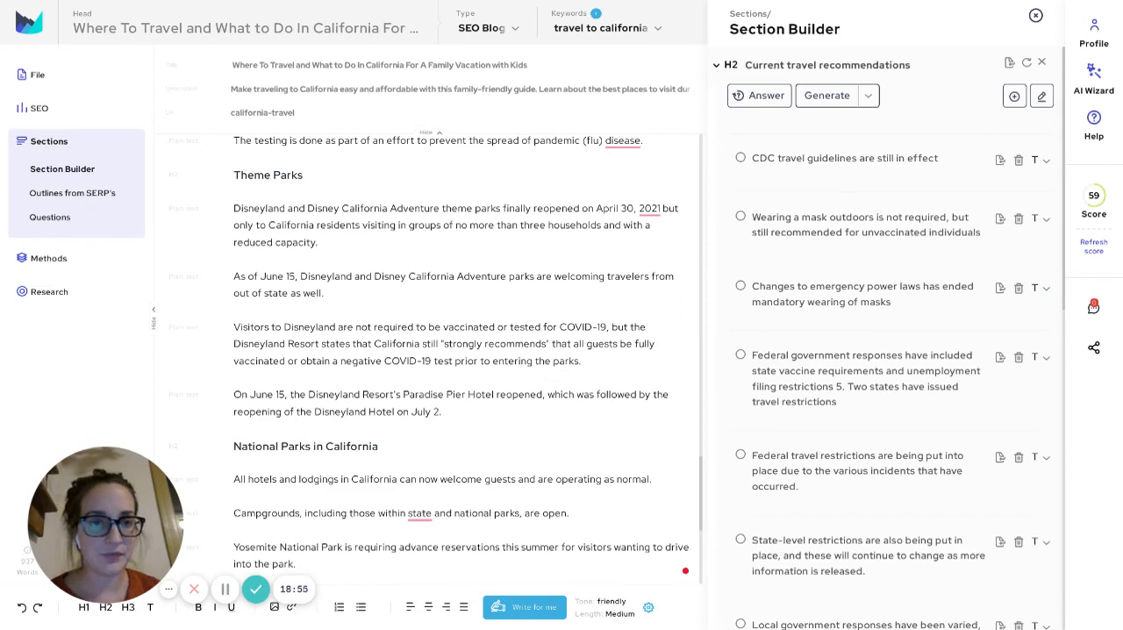
# Return to the Theme Parks section in the outline and generate concepts from its new source content without choosing a template
pyautogui.scroll(-5, 1097, 514)
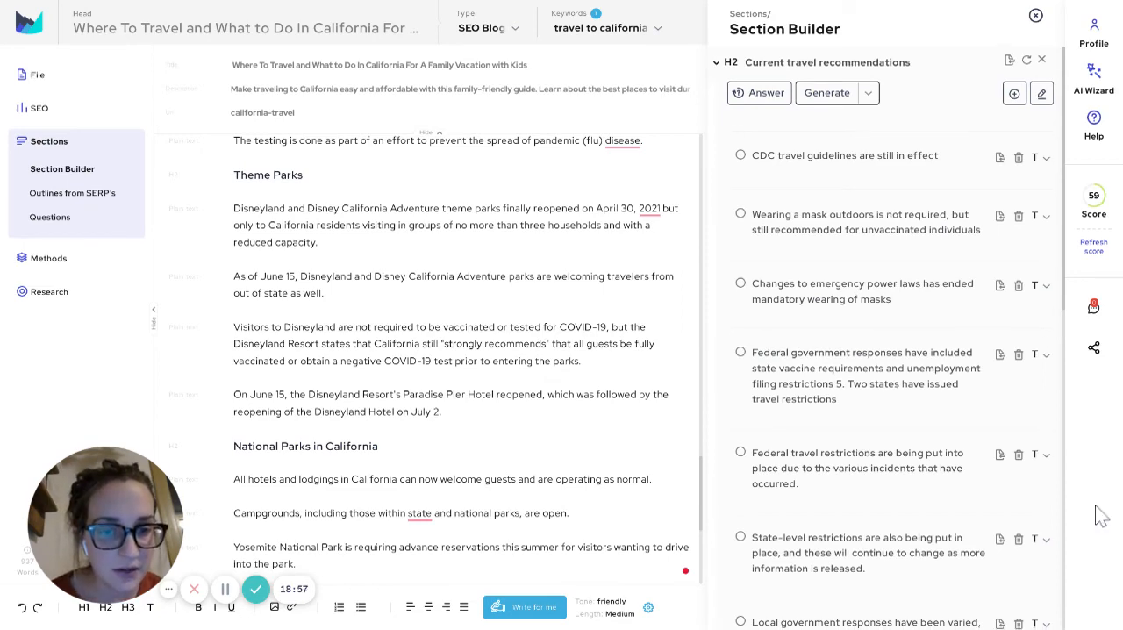
pyautogui.scroll(-4, 1104, 514)
pyautogui.scroll(9, 1104, 514)
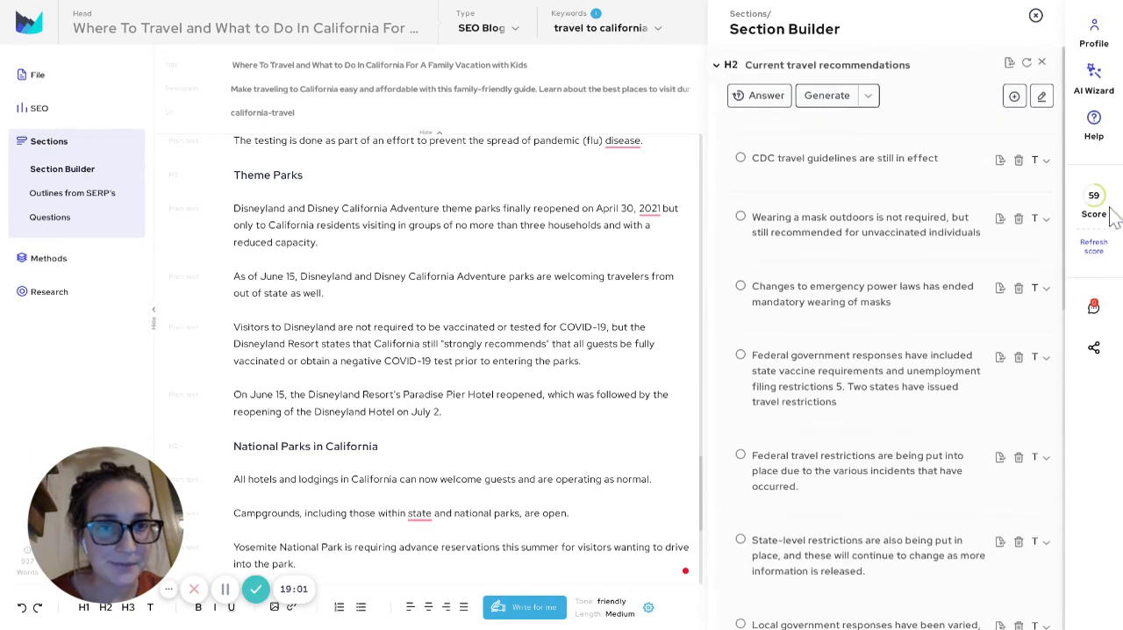
pyautogui.scroll(-4, 1107, 217)
pyautogui.scroll(4, 948, 52)
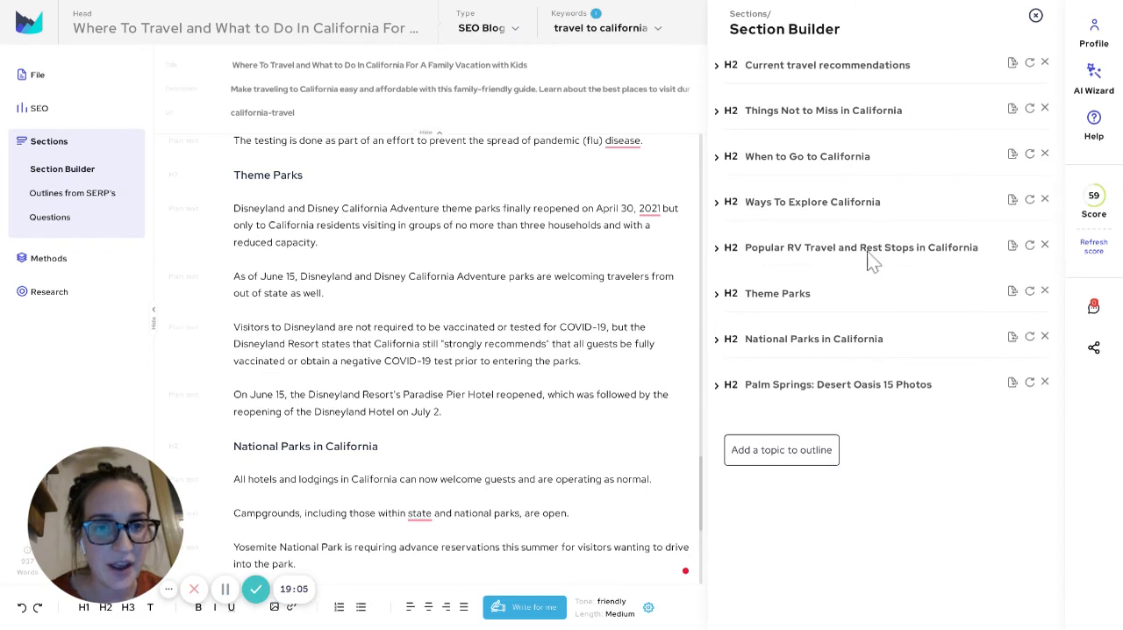
pyautogui.click(828, 292)
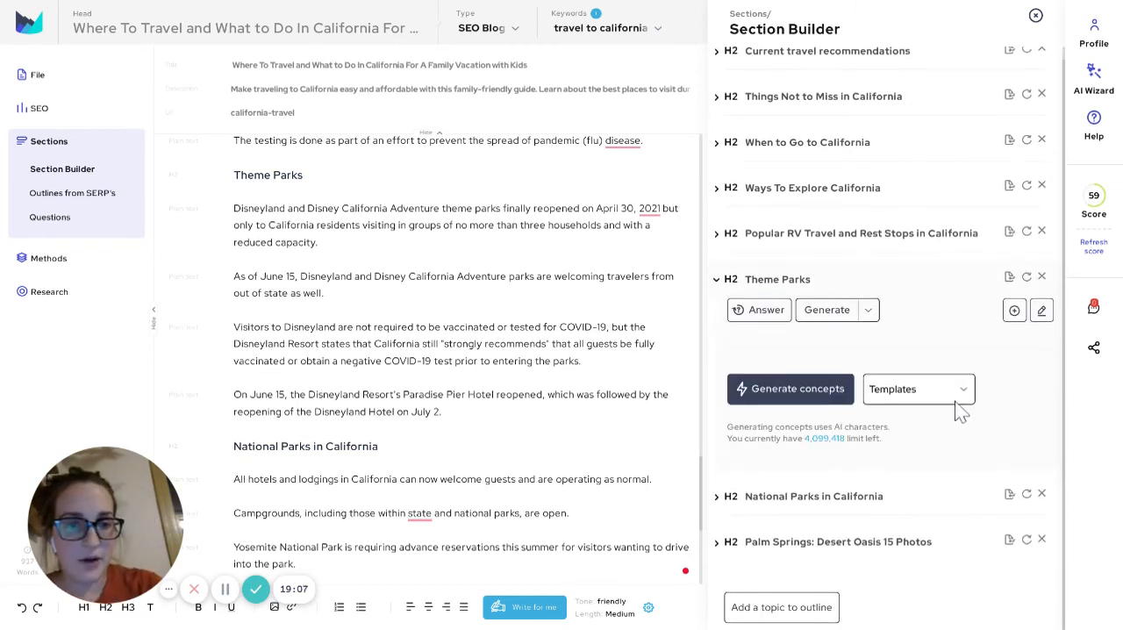
pyautogui.click(790, 389)
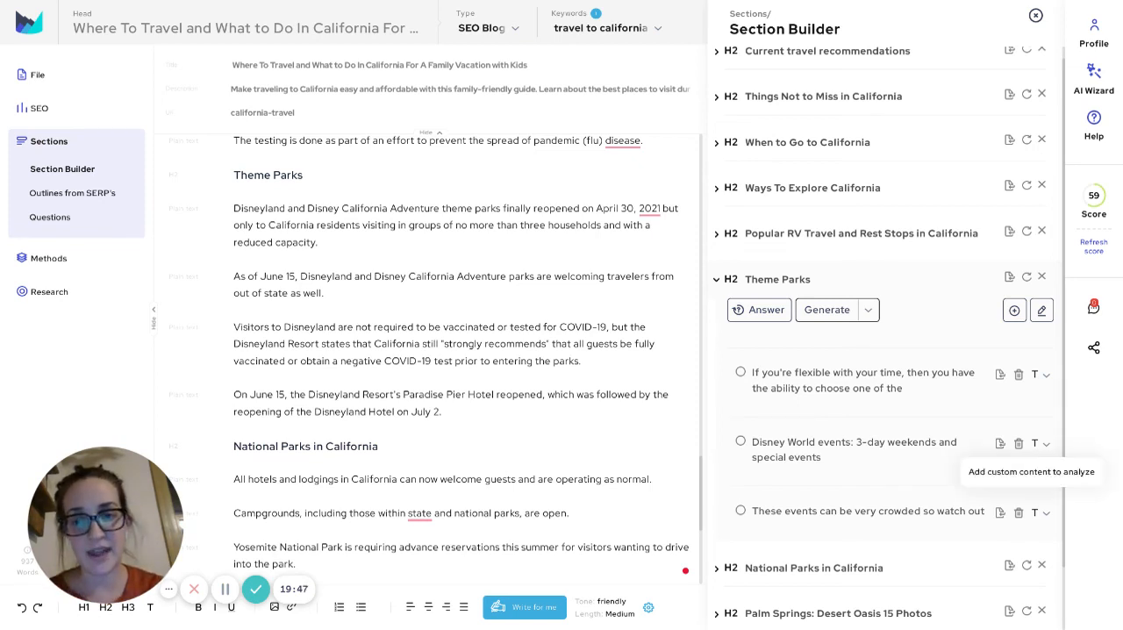
# Replace the four Disneyland paragraphs under Theme Parks with text generated from the Disney World events and crowded-events concepts
pyautogui.hotkey('ctrl', 'shift', 'Up')
pyautogui.hotkey('ctrl', 'shift', 'Up')
pyautogui.hotkey('ctrl', 'shift', 'Up')
pyautogui.hotkey('ctrl', 'shift', 'Up')
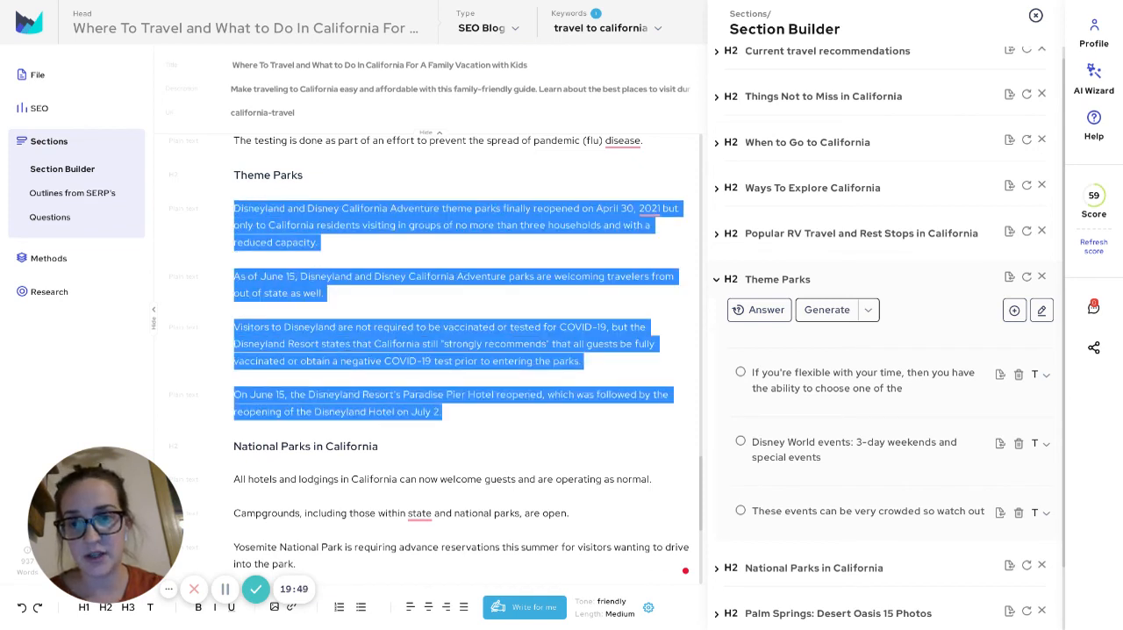
pyautogui.press('BackSpace')
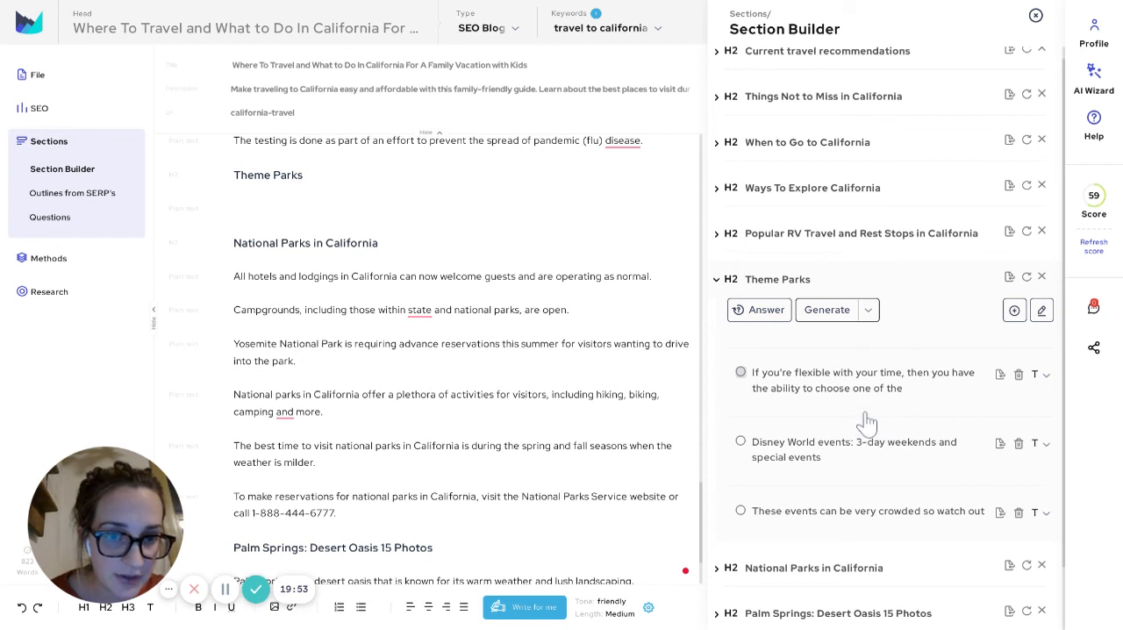
pyautogui.click(861, 526)
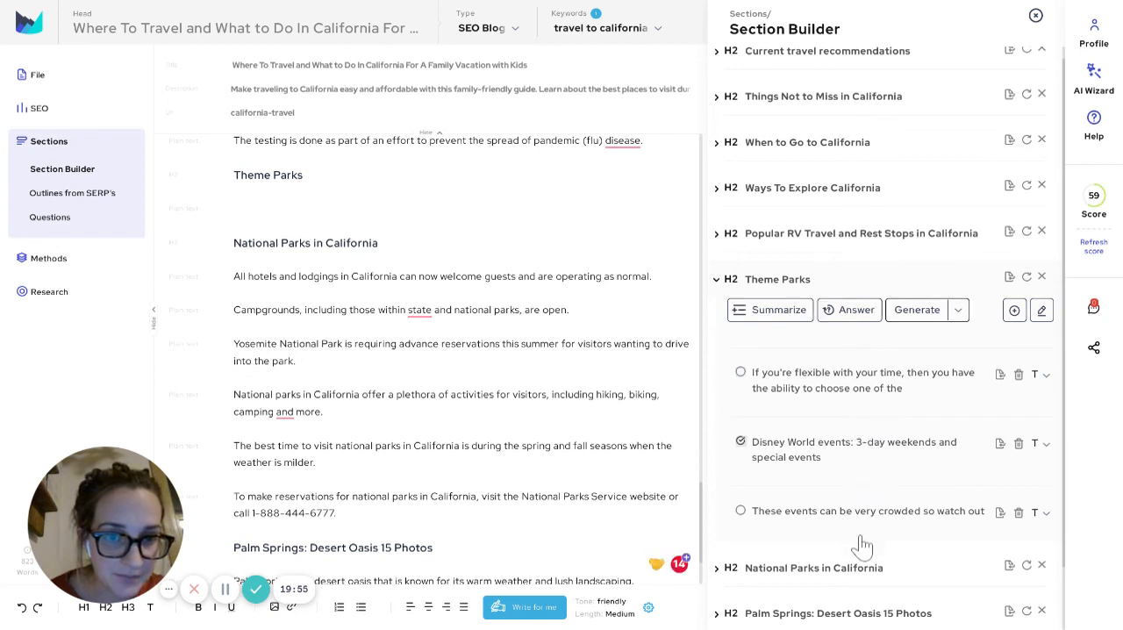
pyautogui.click(955, 314)
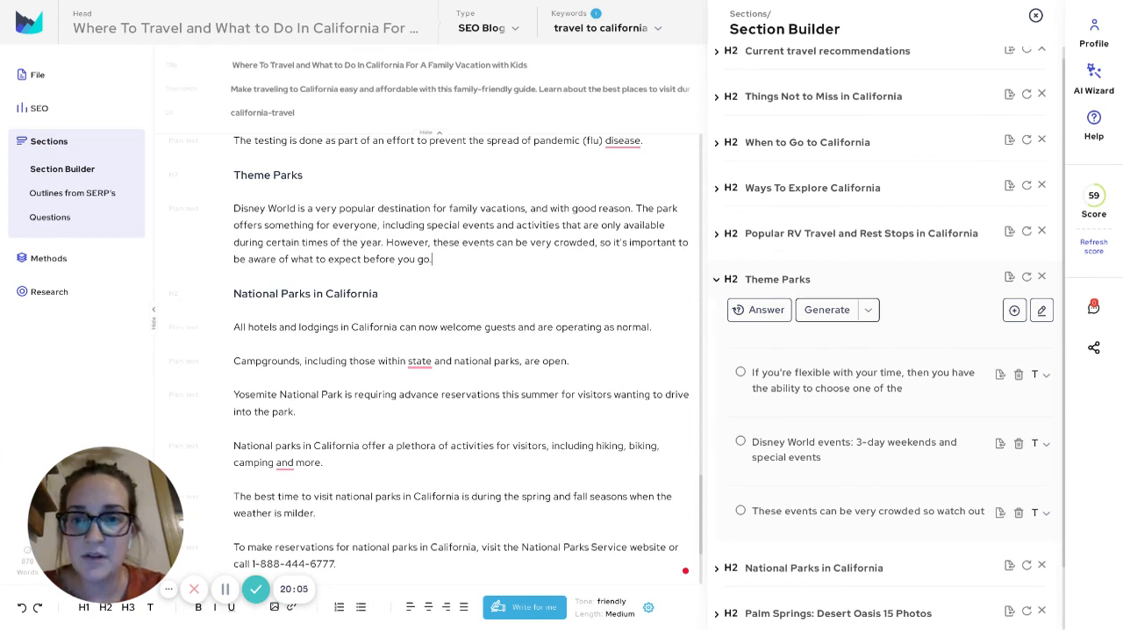
# Add a new paragraph reading "It's least crowded in the winter." below the generated Theme Parks text
pyautogui.press('Return')
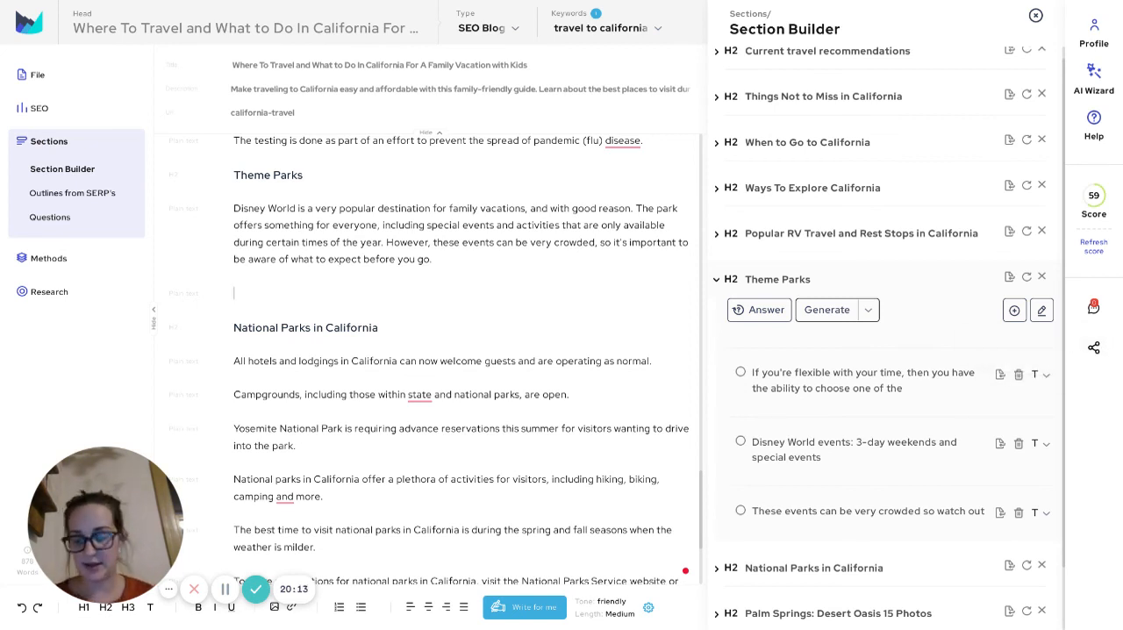
pyautogui.write("It's least cro")
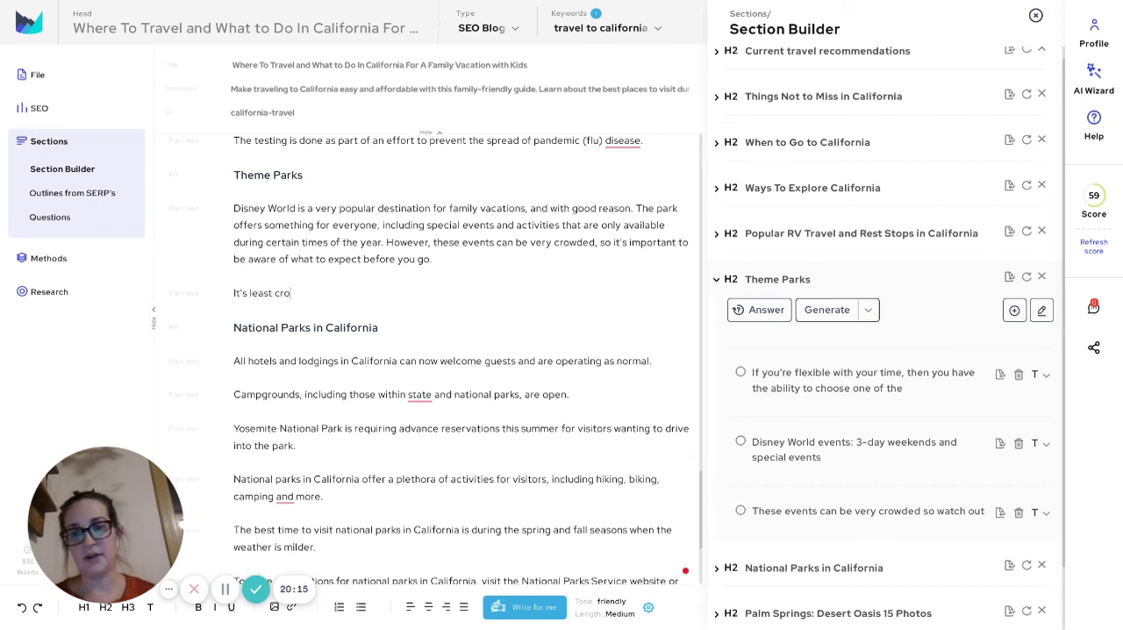
pyautogui.write('wded ')
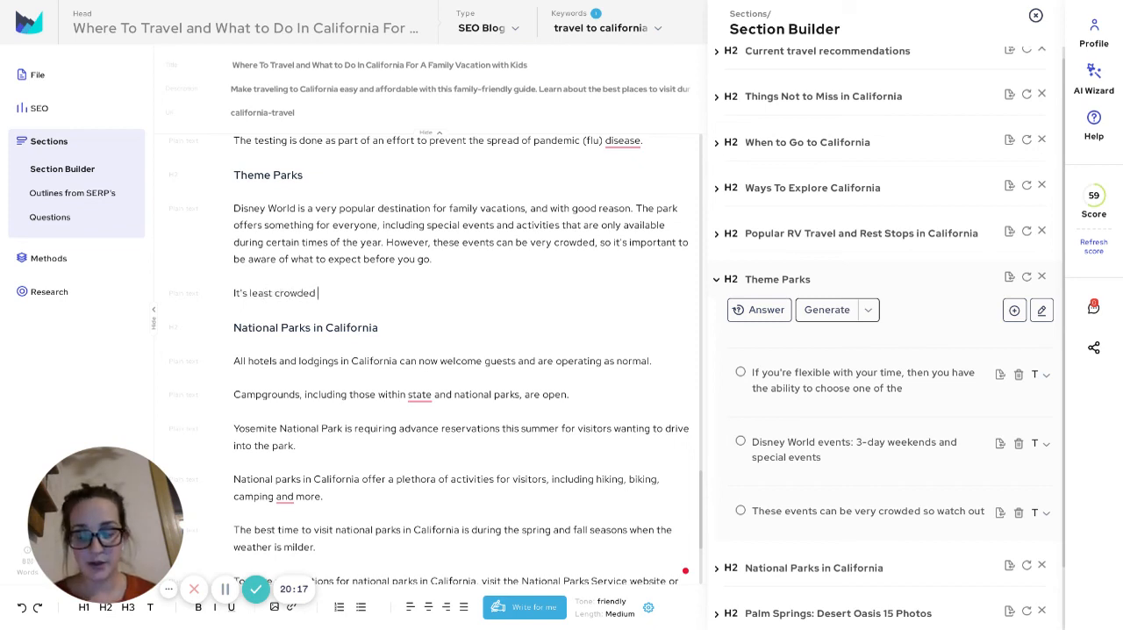
pyautogui.write('in the winter.')
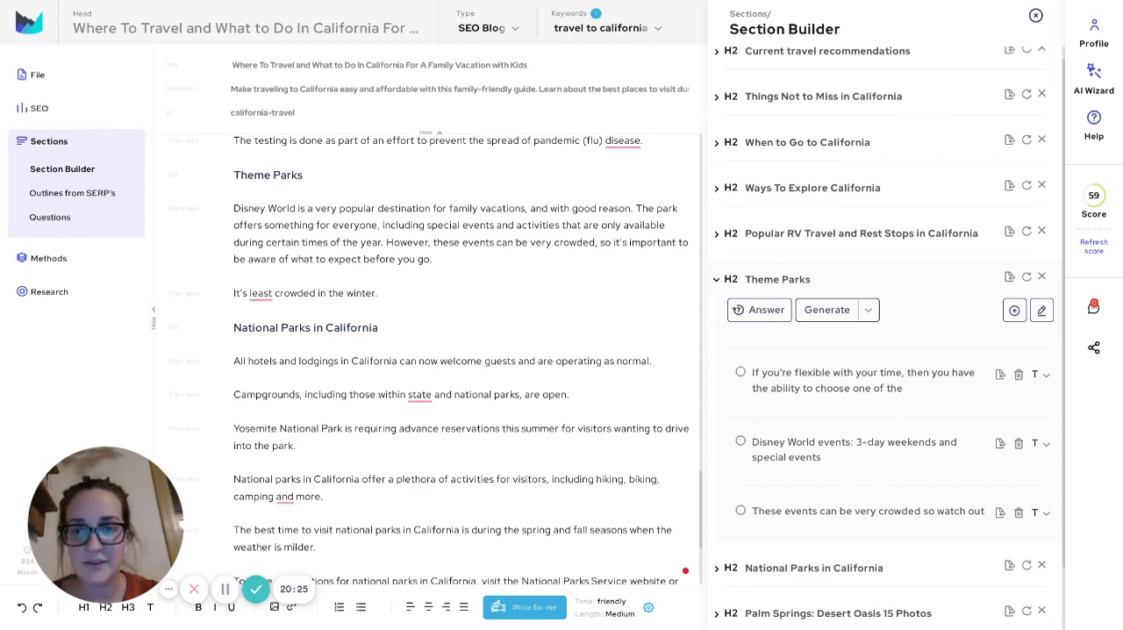
# Review the draft's text from Things Not to Miss in California through Ways To Explore California
pyautogui.scroll(-5, 461, 351)
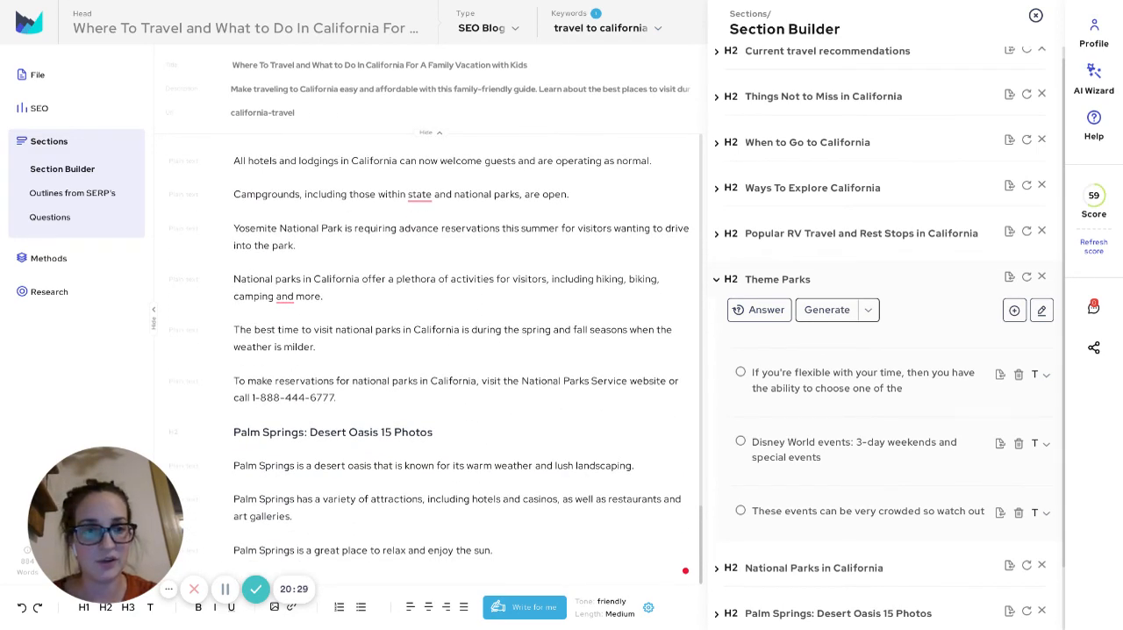
pyautogui.scroll(15, 461, 351)
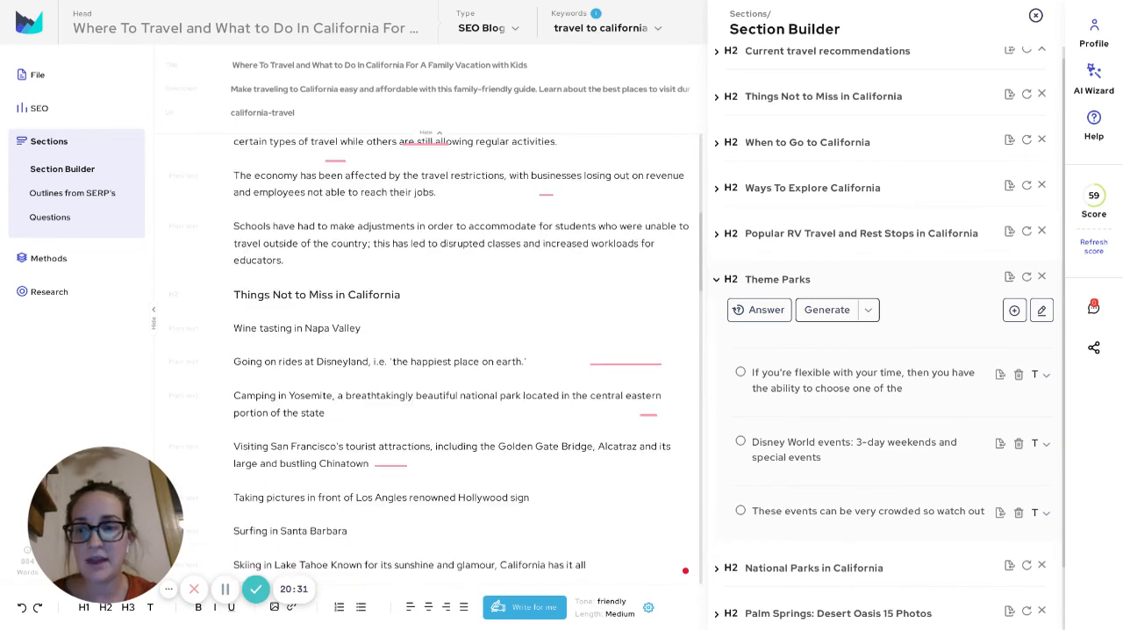
pyautogui.moveTo(106, 517); pyautogui.dragTo(798, 478)
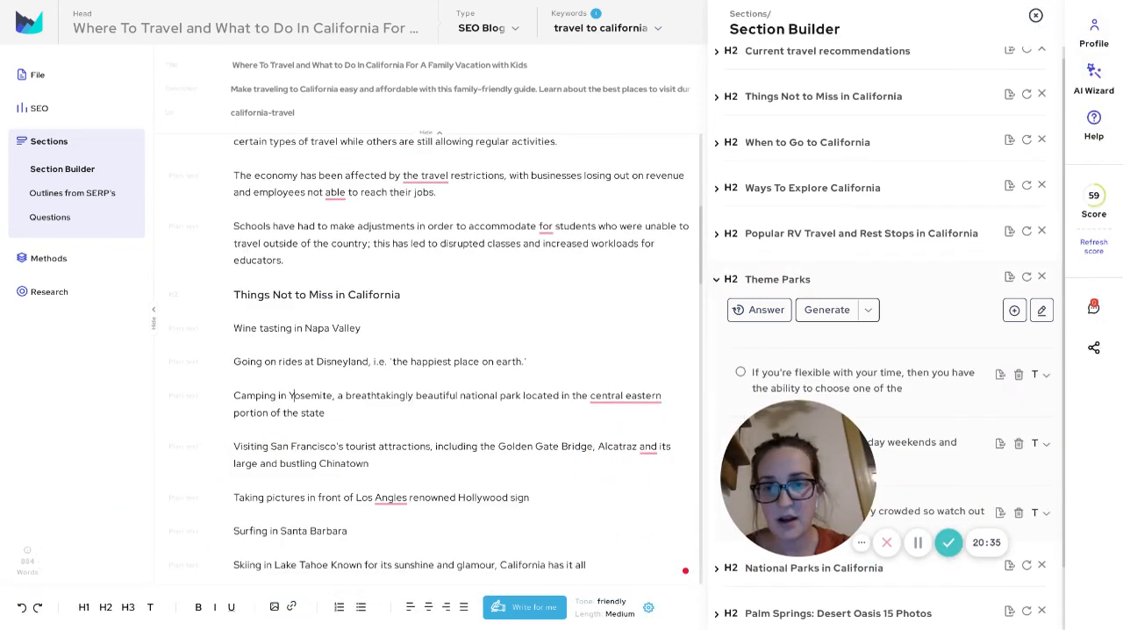
pyautogui.scroll(-5, 461, 351)
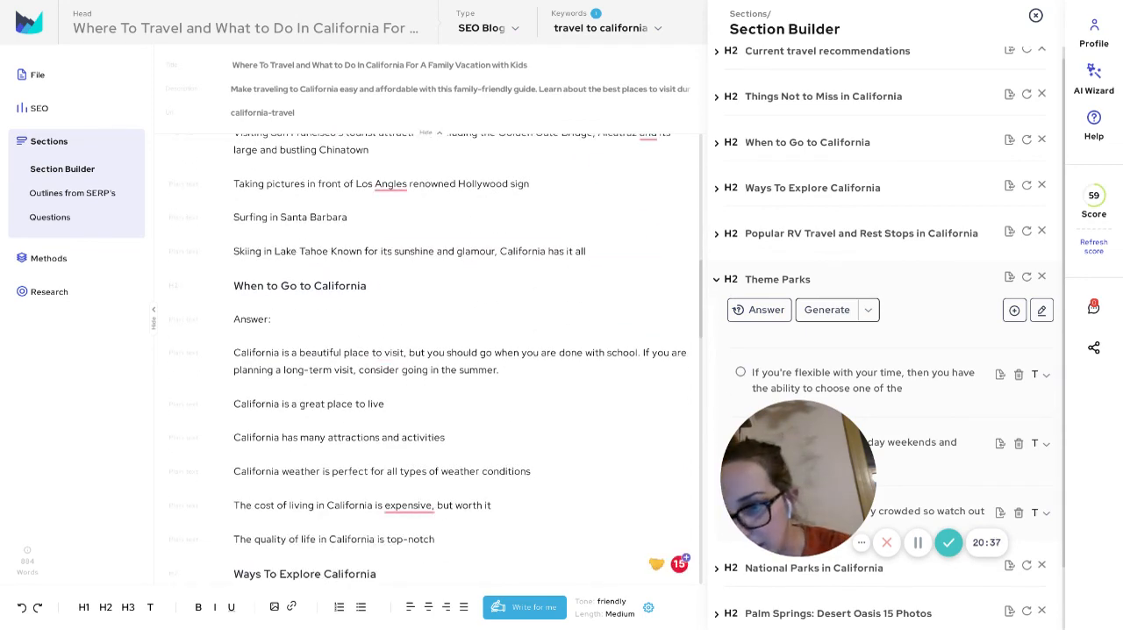
pyautogui.moveTo(40, 574); pyautogui.dragTo(19, 559)
pyautogui.click(492, 504)
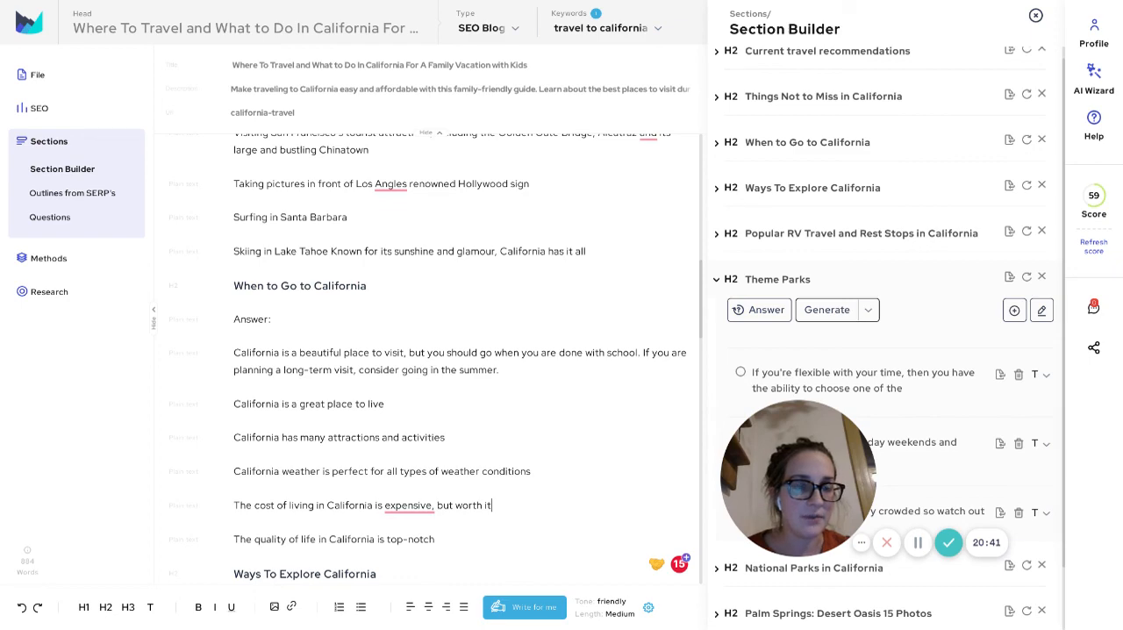
pyautogui.moveTo(1001, 543); pyautogui.dragTo(271, 544)
pyautogui.scroll(-6, 468, 358)
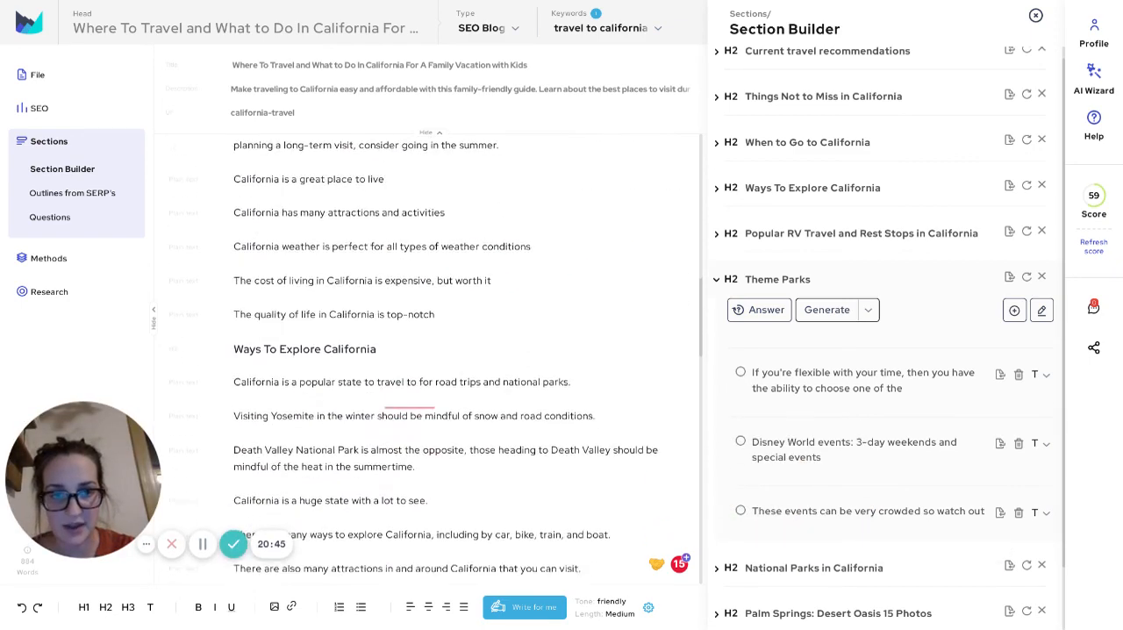
# Collapse Theme Parks in the outline and read through the remaining sections down to Palm Springs, returning to the article title
pyautogui.click(830, 274)
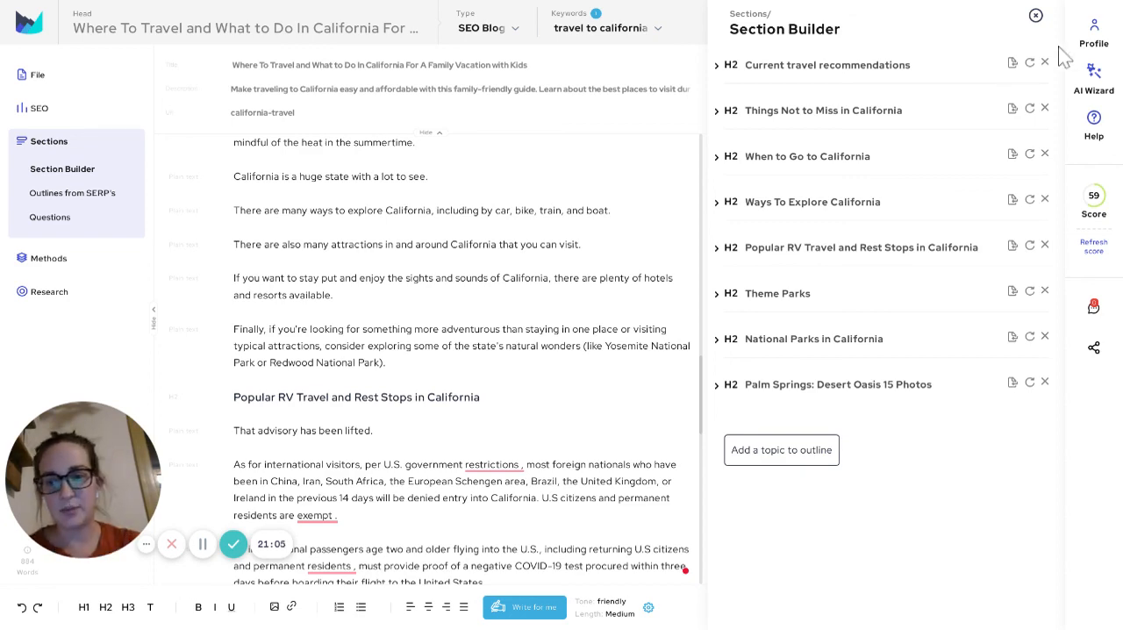
pyautogui.scroll(-3, 463, 369)
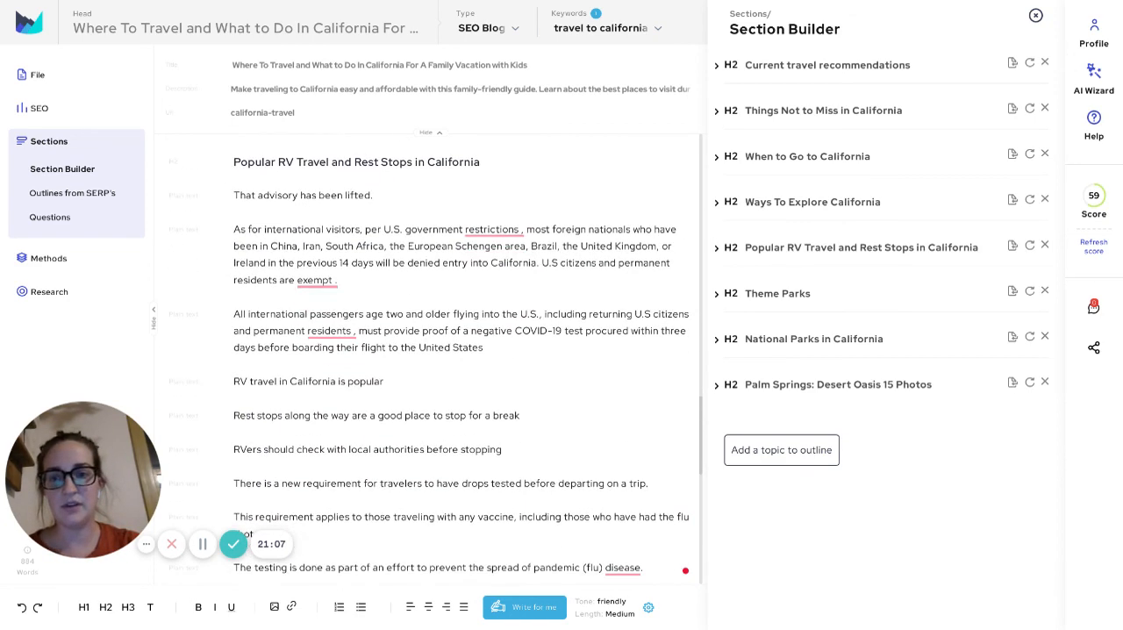
pyautogui.scroll(-2, 463, 368)
pyautogui.scroll(-7, 463, 369)
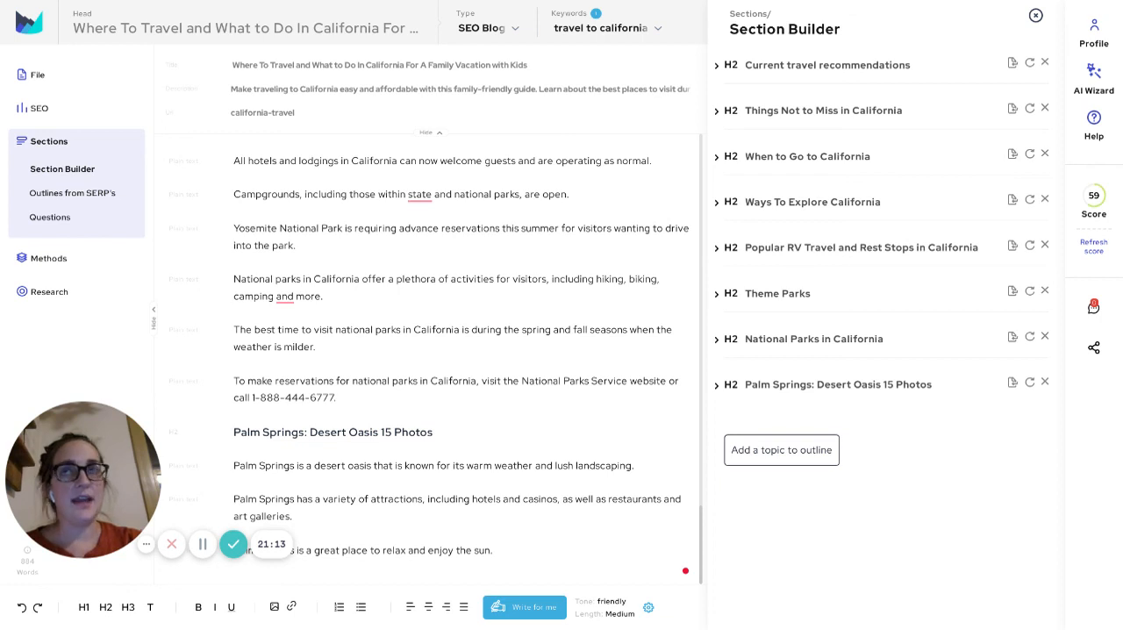
pyautogui.scroll(3, 464, 351)
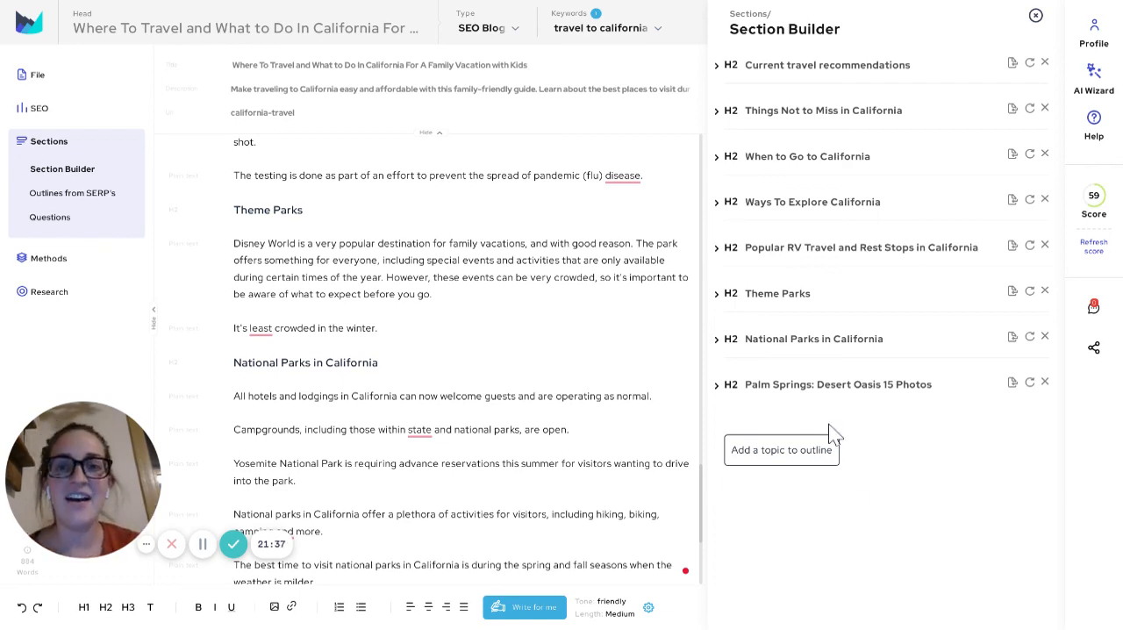
pyautogui.scroll(20, 427, 359)
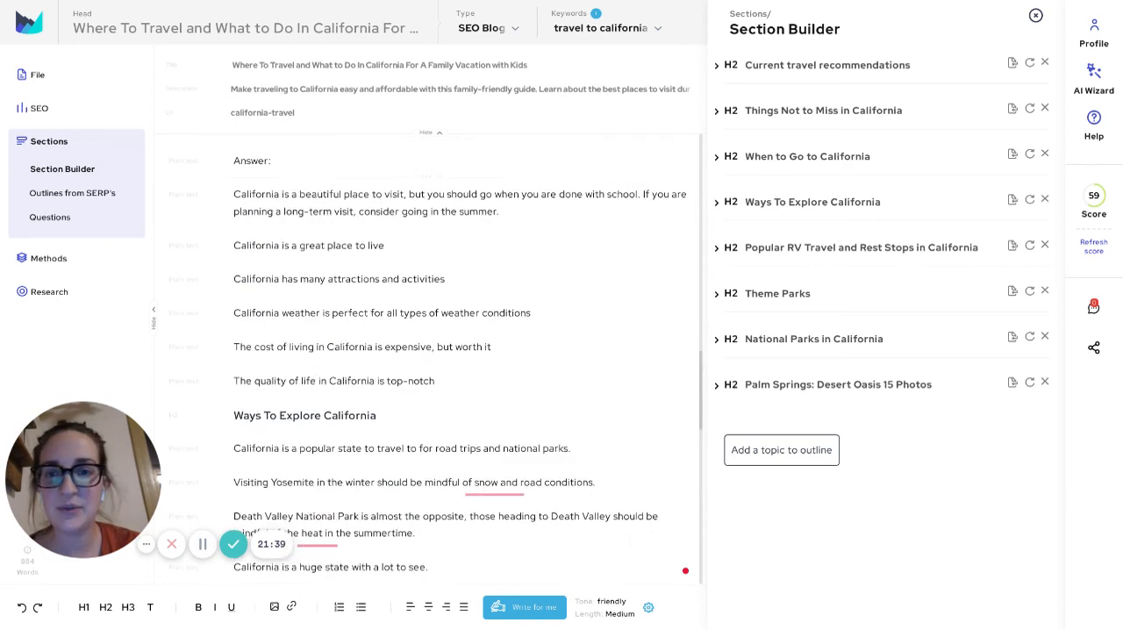
pyautogui.scroll(1, 427, 360)
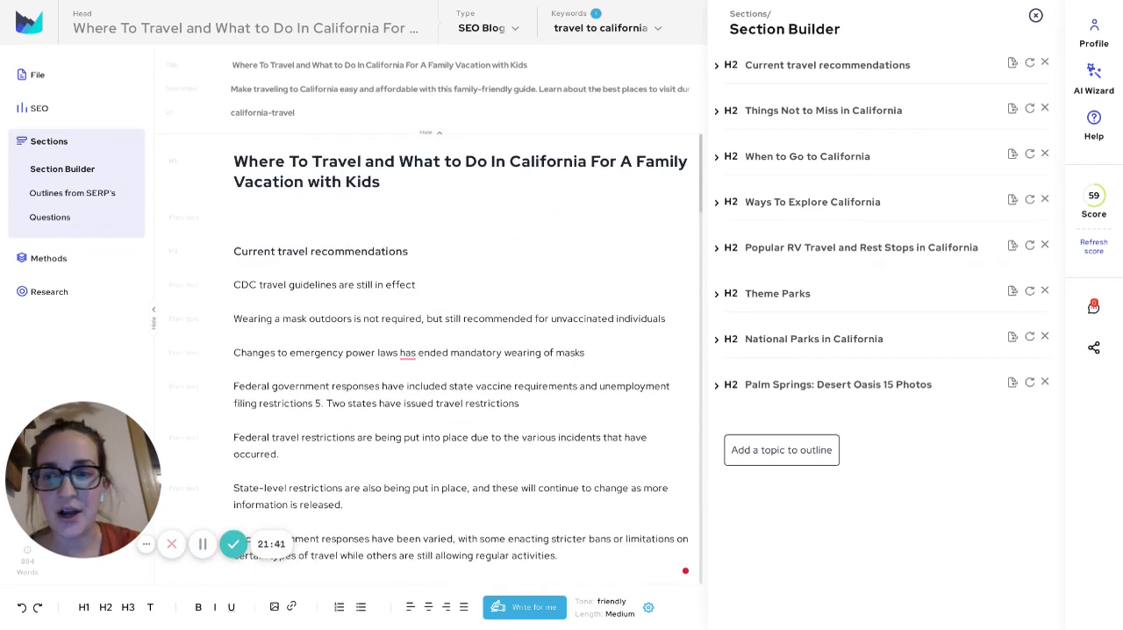